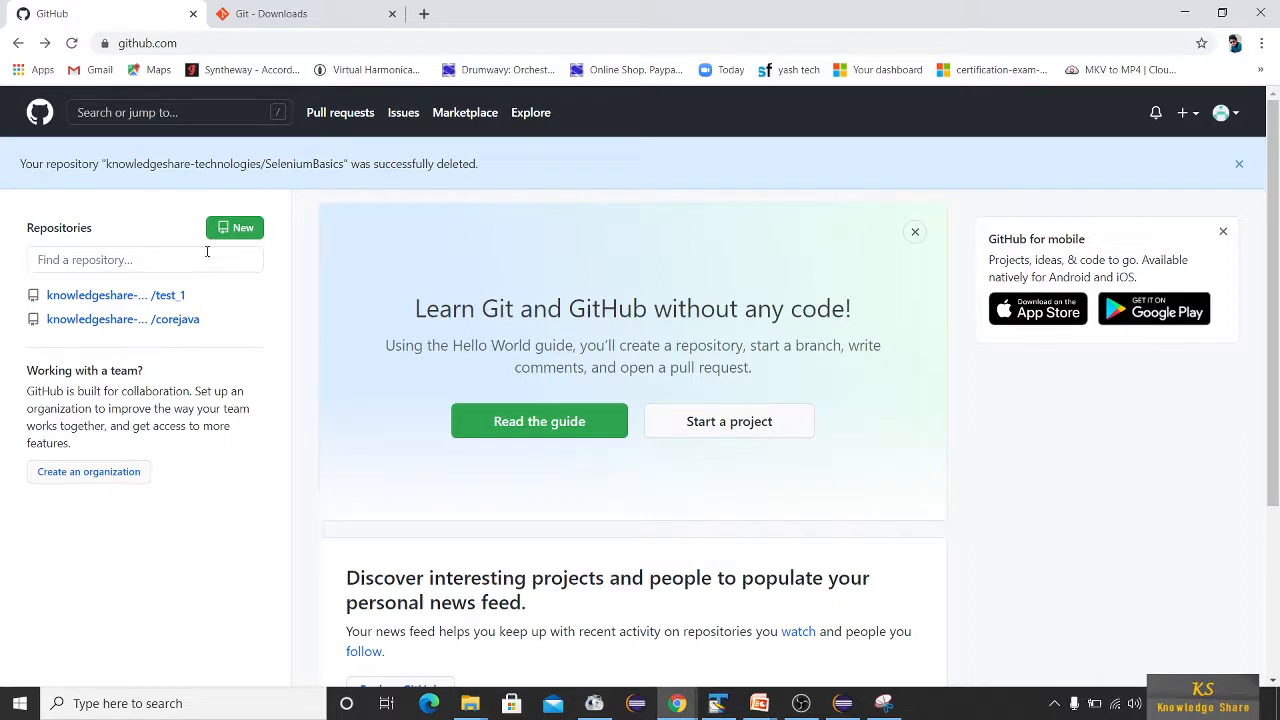
Step: Create a new public GitHub repository named SeleniumBasics without any initialization files
left_click(250, 231)
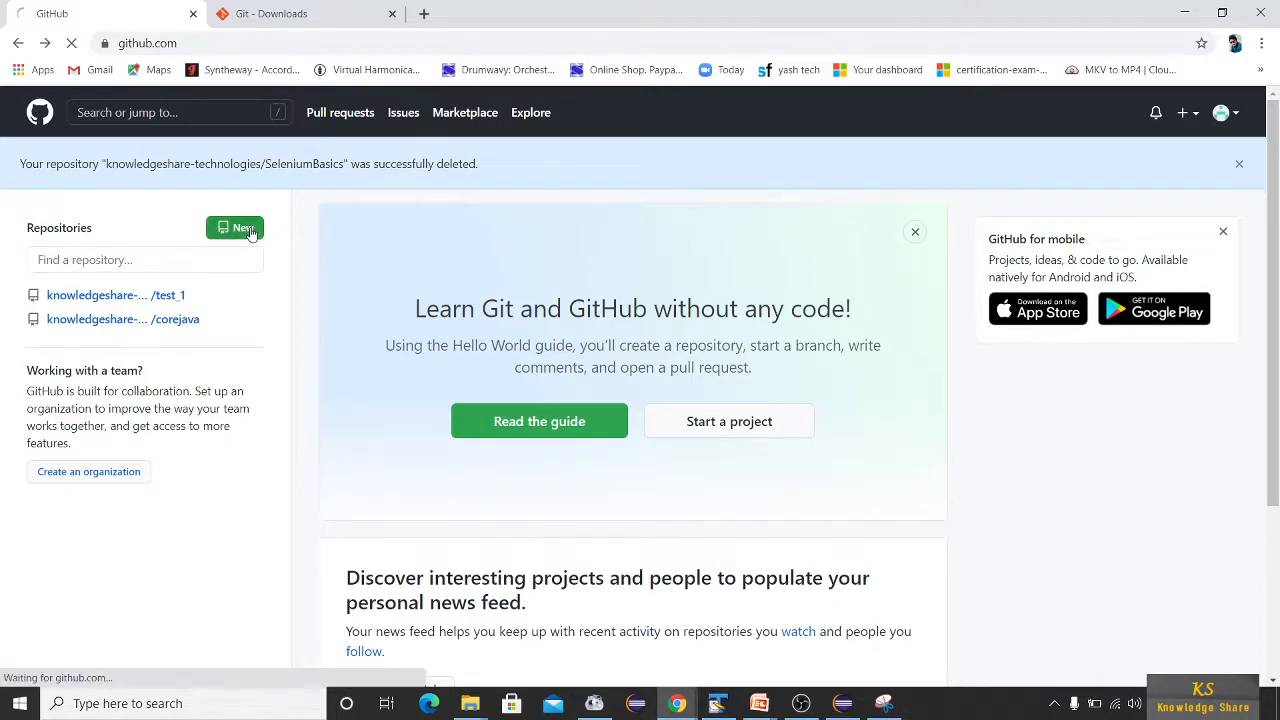
left_click(622, 325)
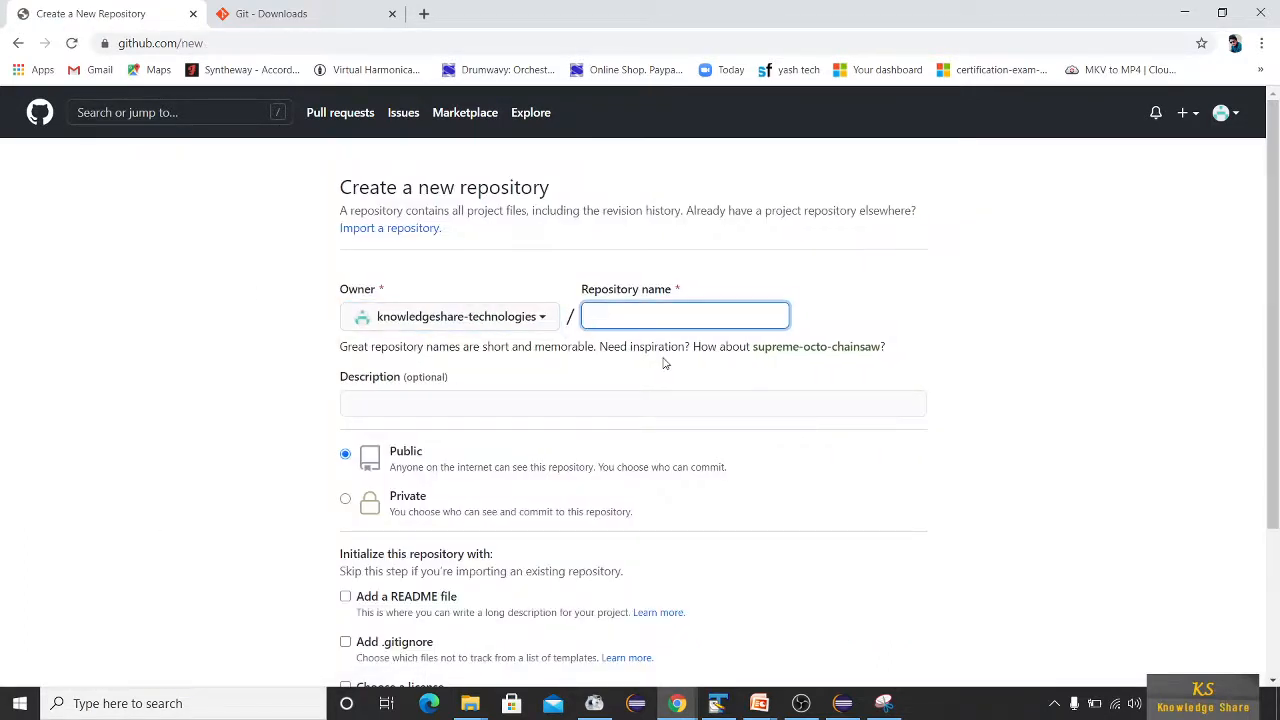
type("SeleniumBasics")
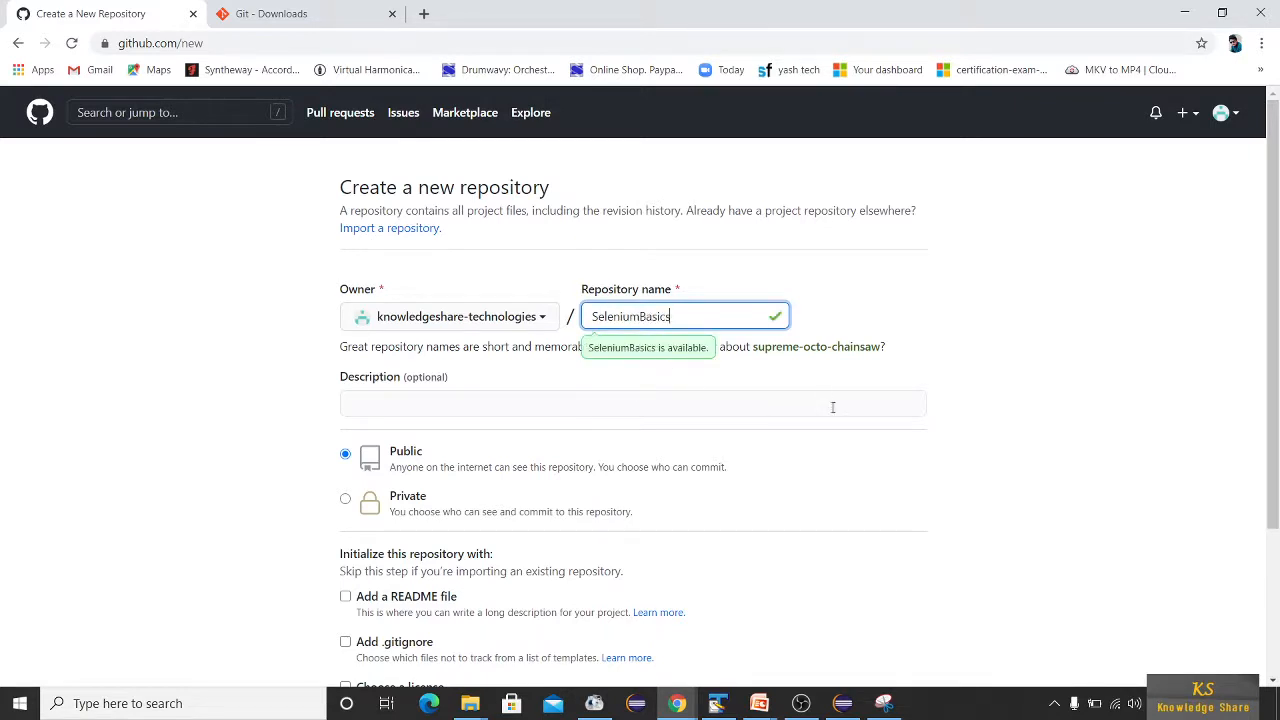
scroll(444, 484, "down", 1)
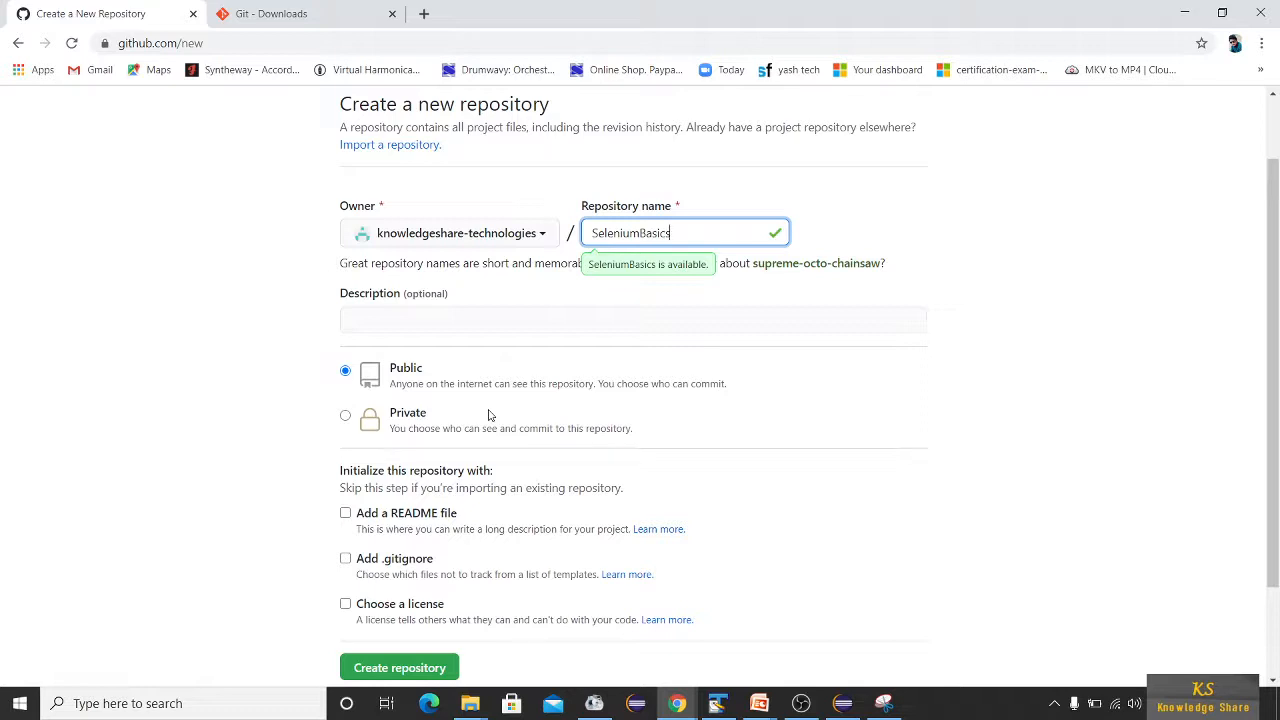
scroll(520, 394, "down", 2)
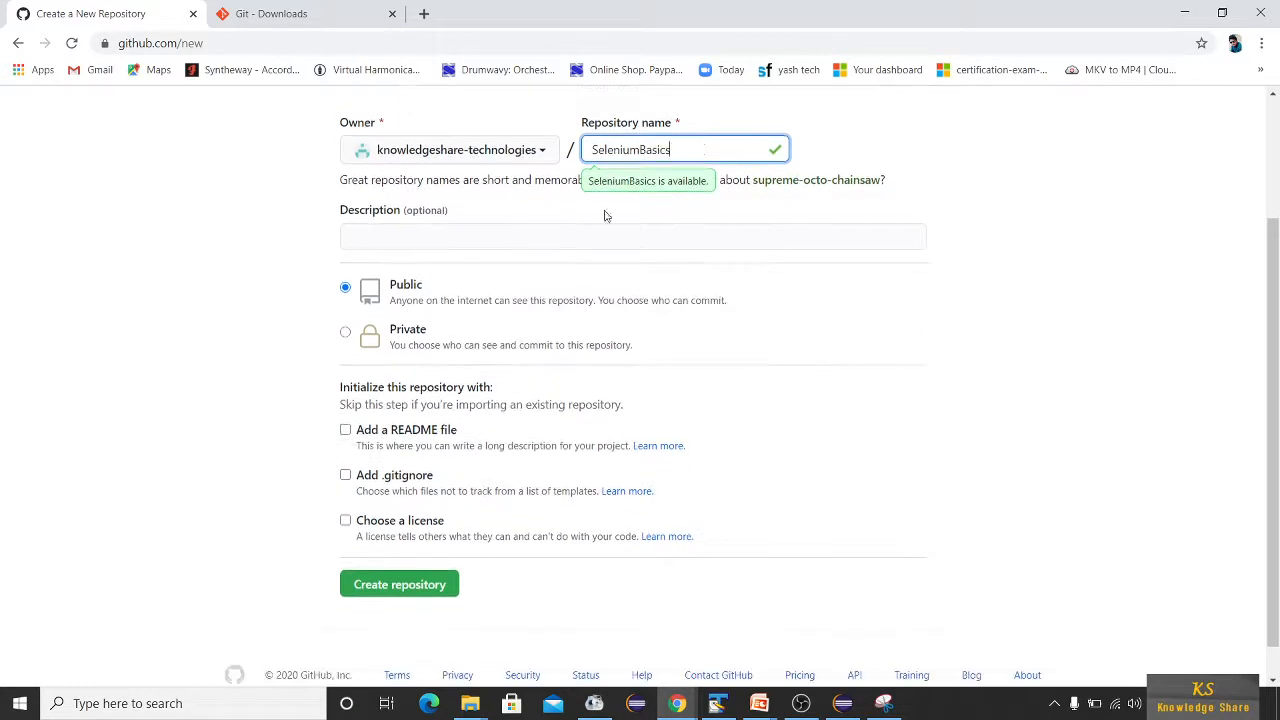
left_click_drag(704, 148, 584, 146)
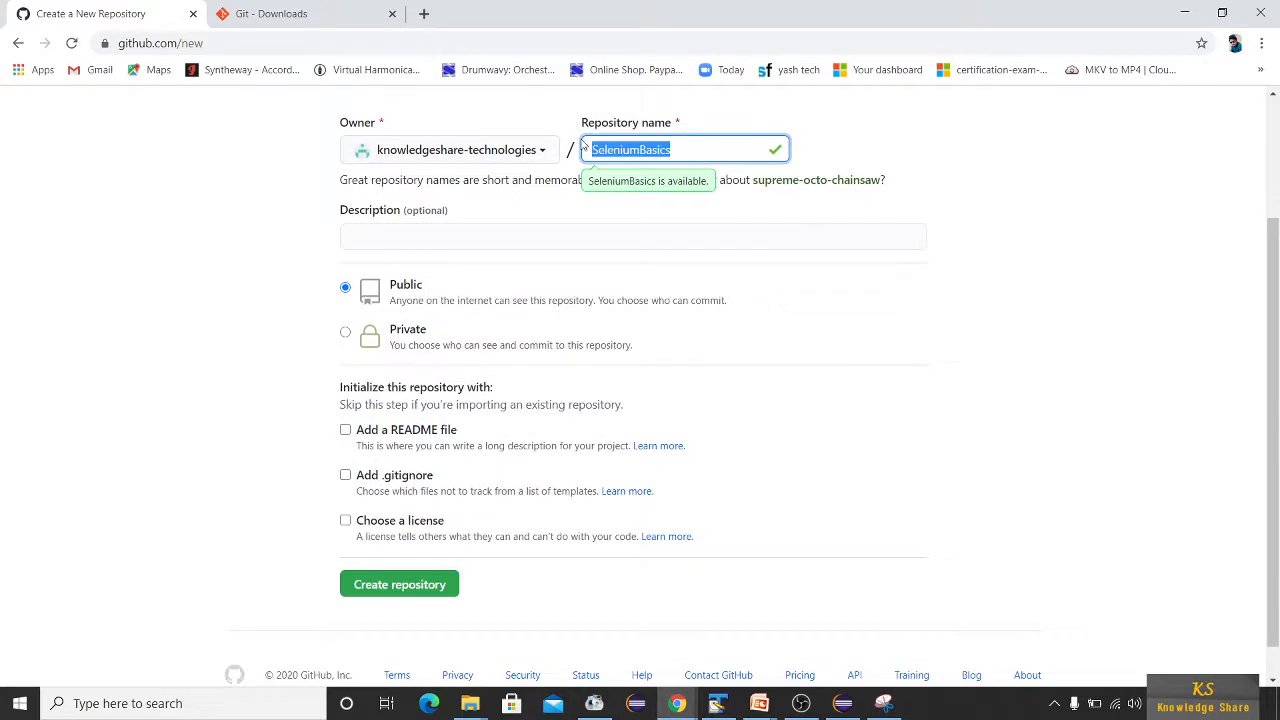
left_click(677, 148)
left_click_drag(686, 148, 566, 156)
left_click(401, 585)
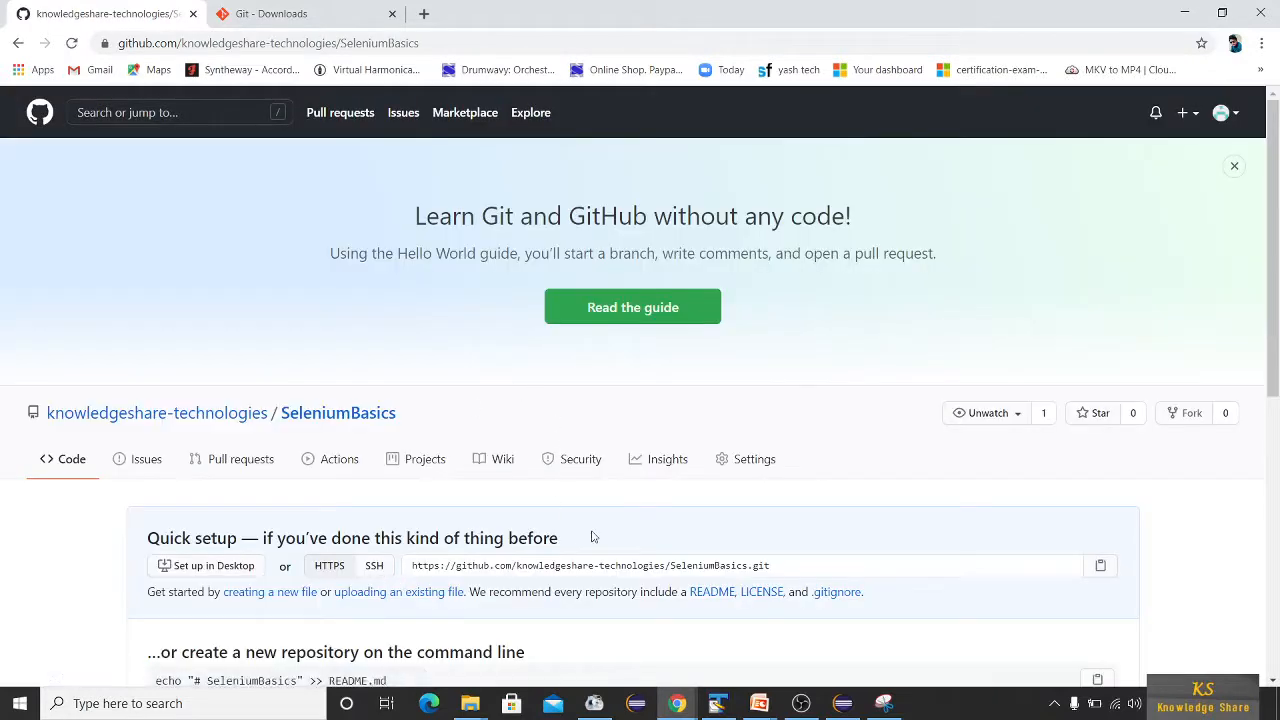
scroll(453, 467, "down", 1)
Step: Switch to the presentation, find and launch Git Bash from Windows search, and close its terminal window
key("alt+Tab")
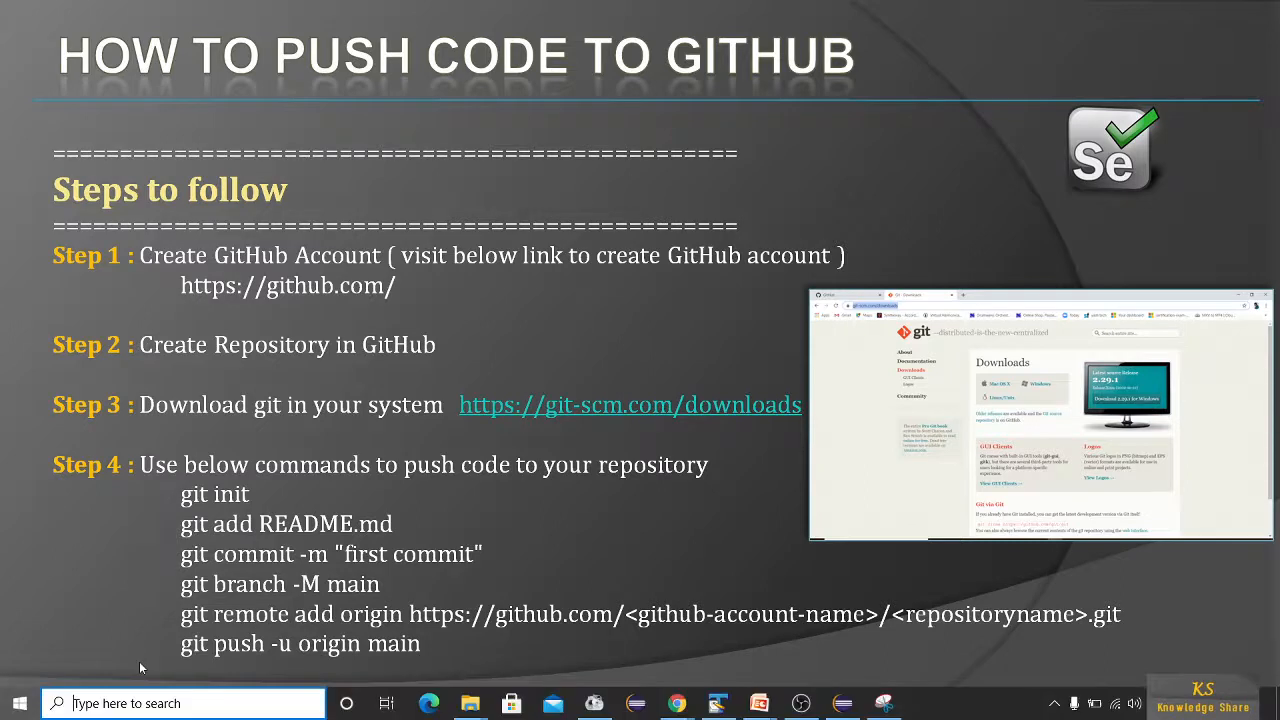
key("super")
type("git")
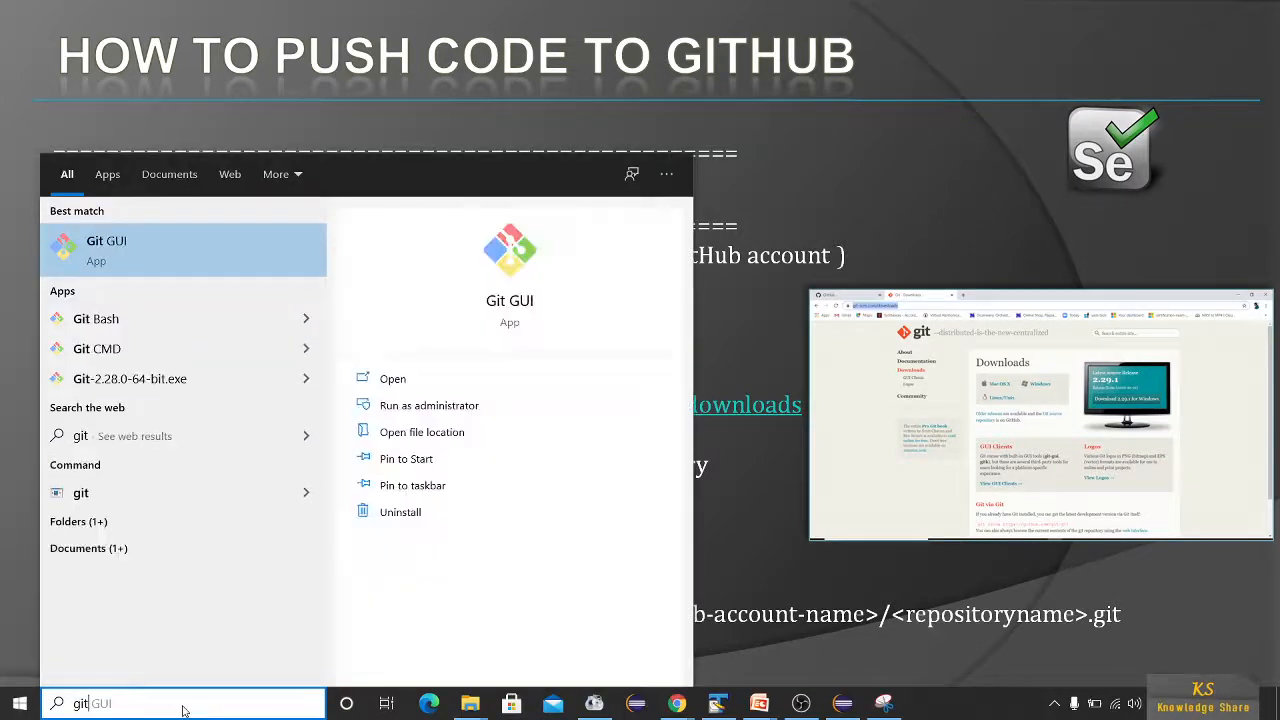
left_click(126, 320)
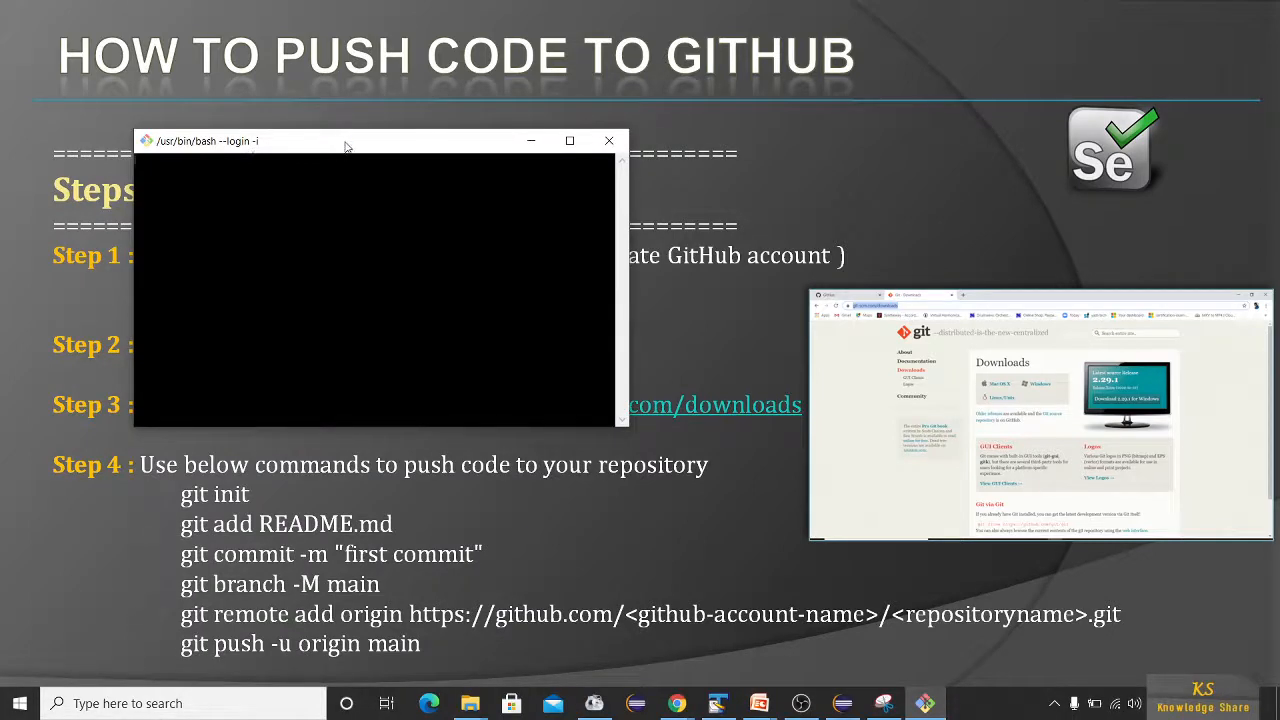
mouse_move(312, 144)
left_mouse_down()
mouse_move(297, 144)
mouse_move(328, 148)
left_mouse_up()
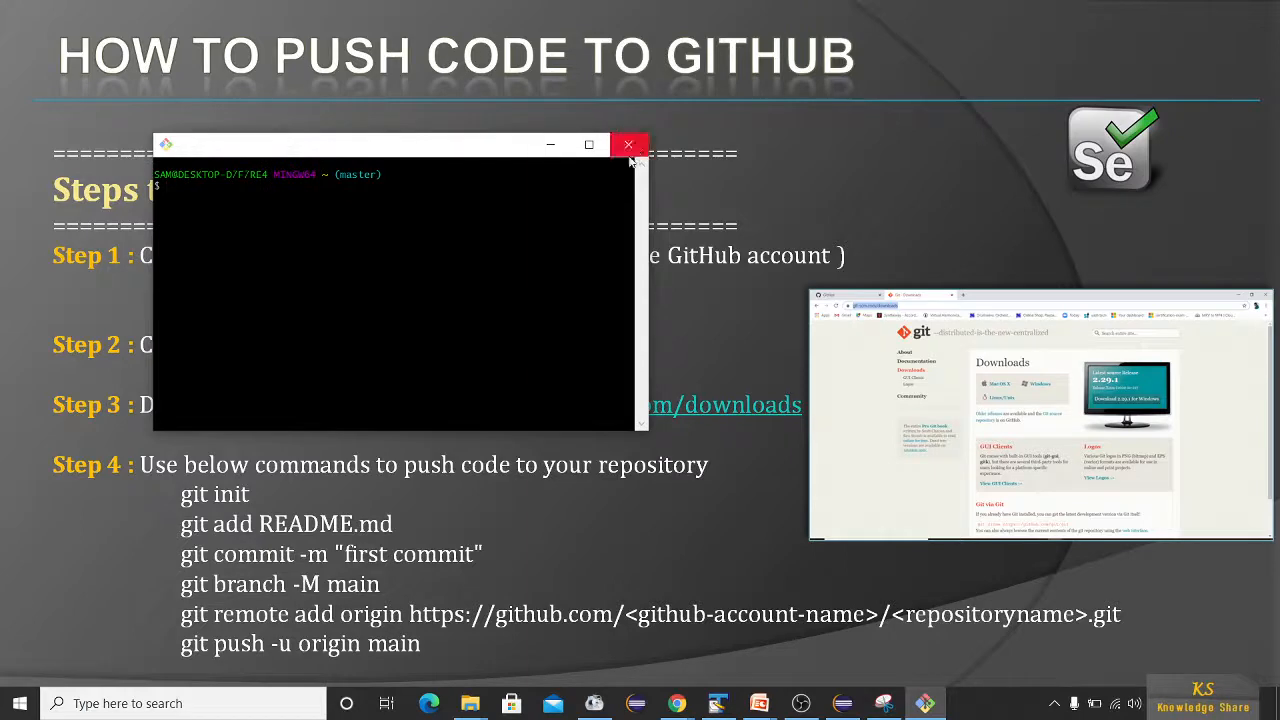
left_click(628, 144)
Step: Find and launch Git GUI from Windows search, look at its main window, and close it
key("super")
type("gui")
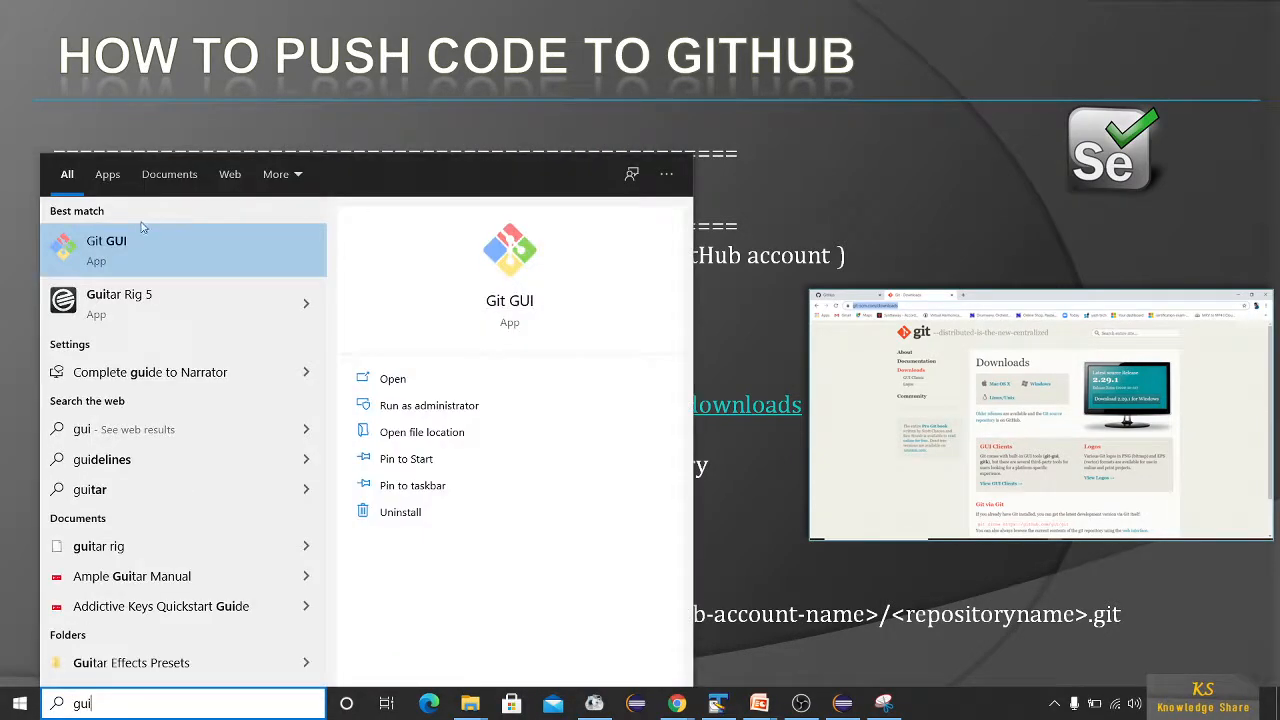
left_click(143, 228)
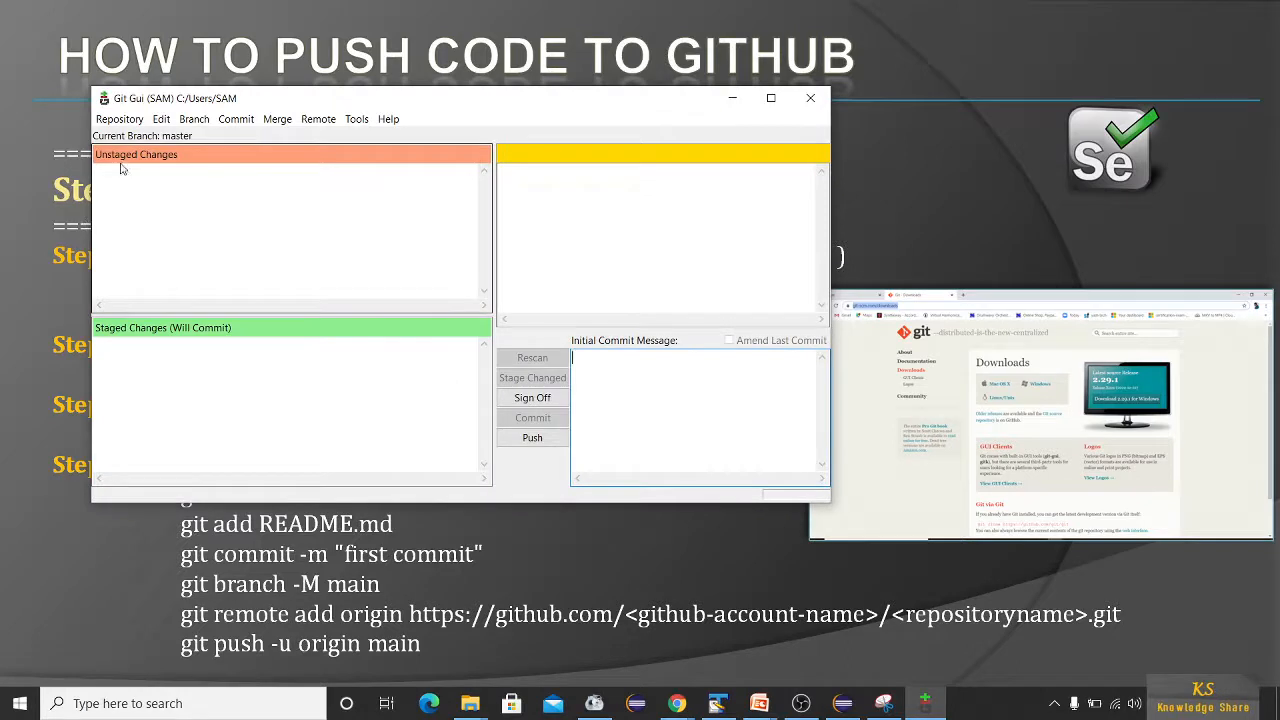
left_click_drag(167, 101, 215, 94)
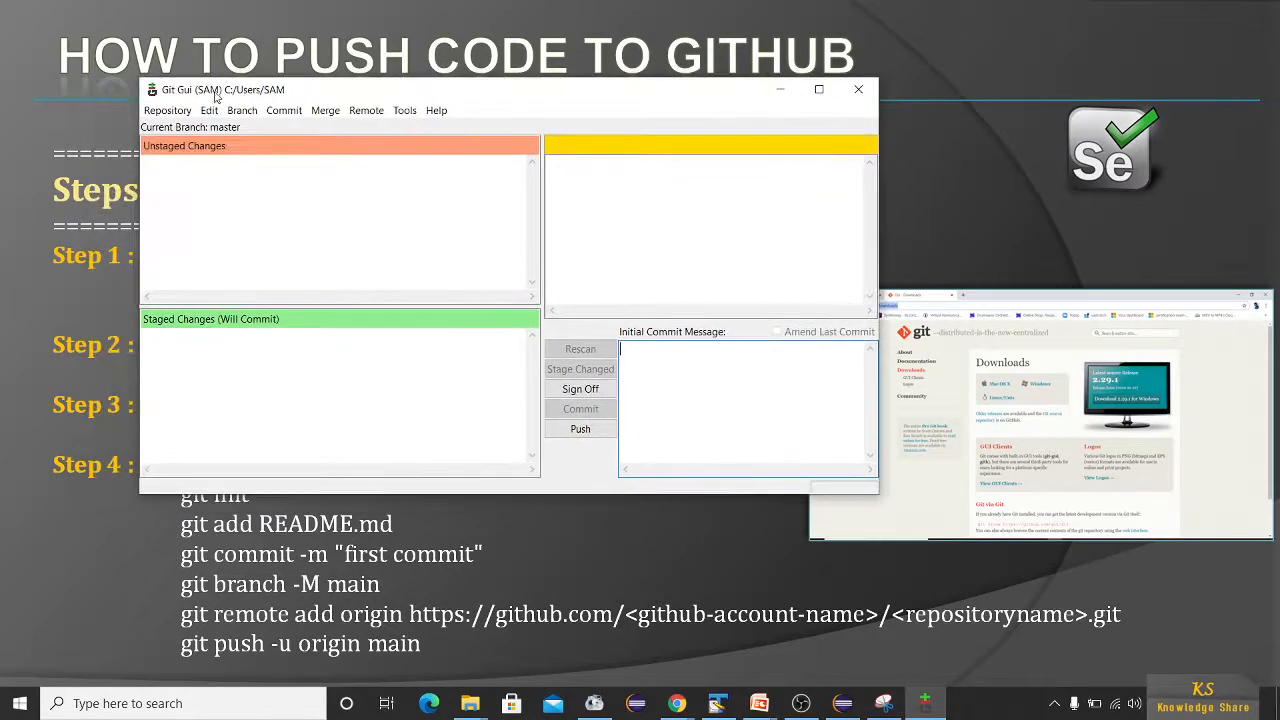
left_click(858, 92)
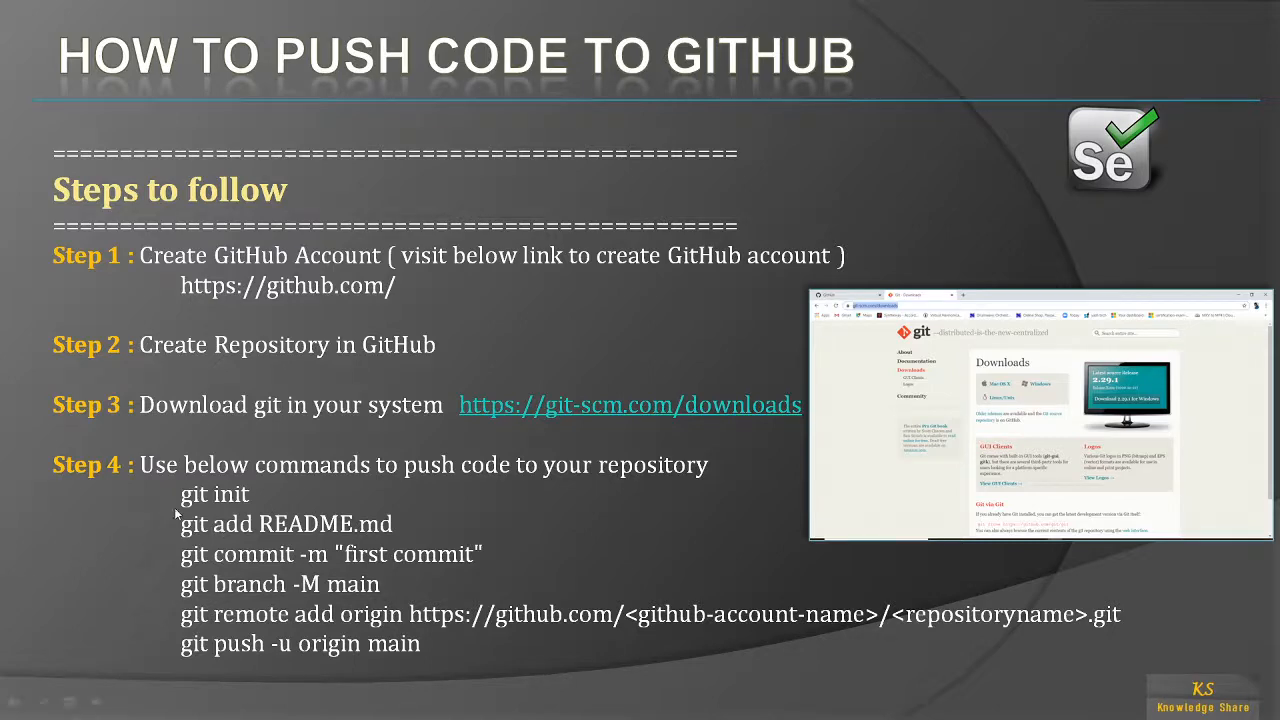
Step: Switch from the slide show to the Eclipse window containing the SeleniumBasics project
key("super")
key("super")
key("alt+Tab")
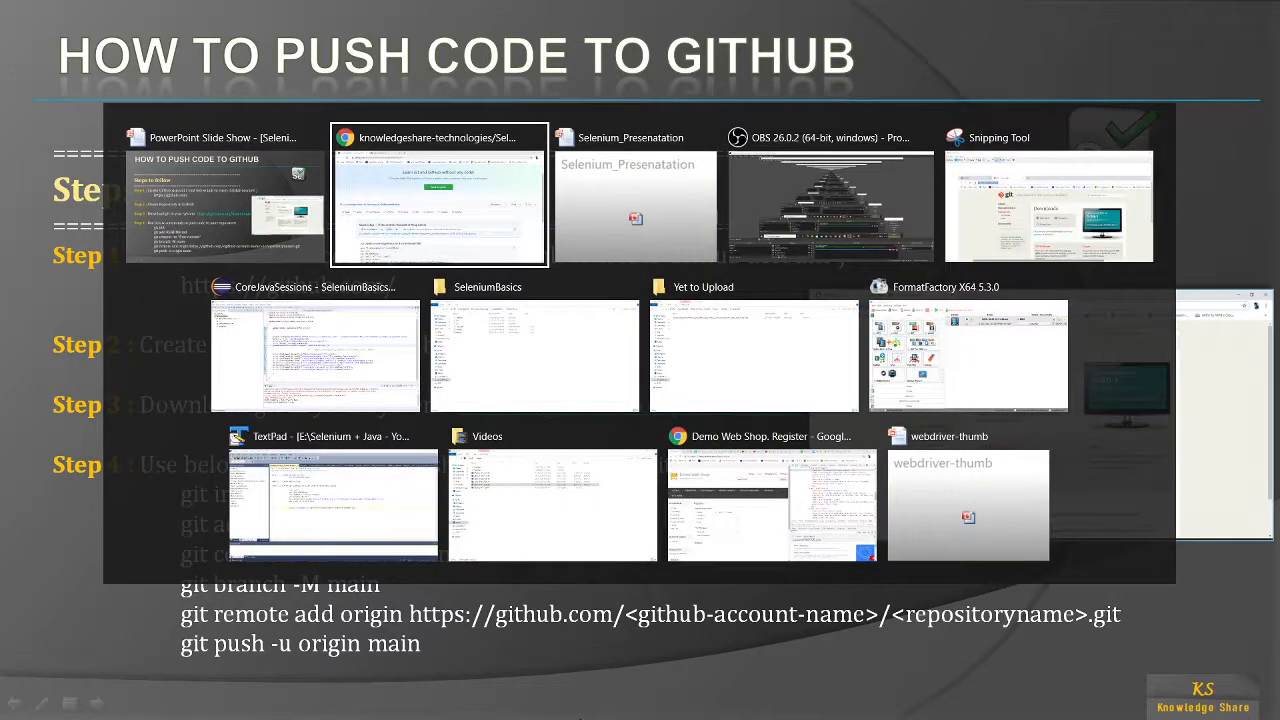
key("alt+Tab")
key("alt+Tab")
key("alt+Tab")
key("alt+Tab")
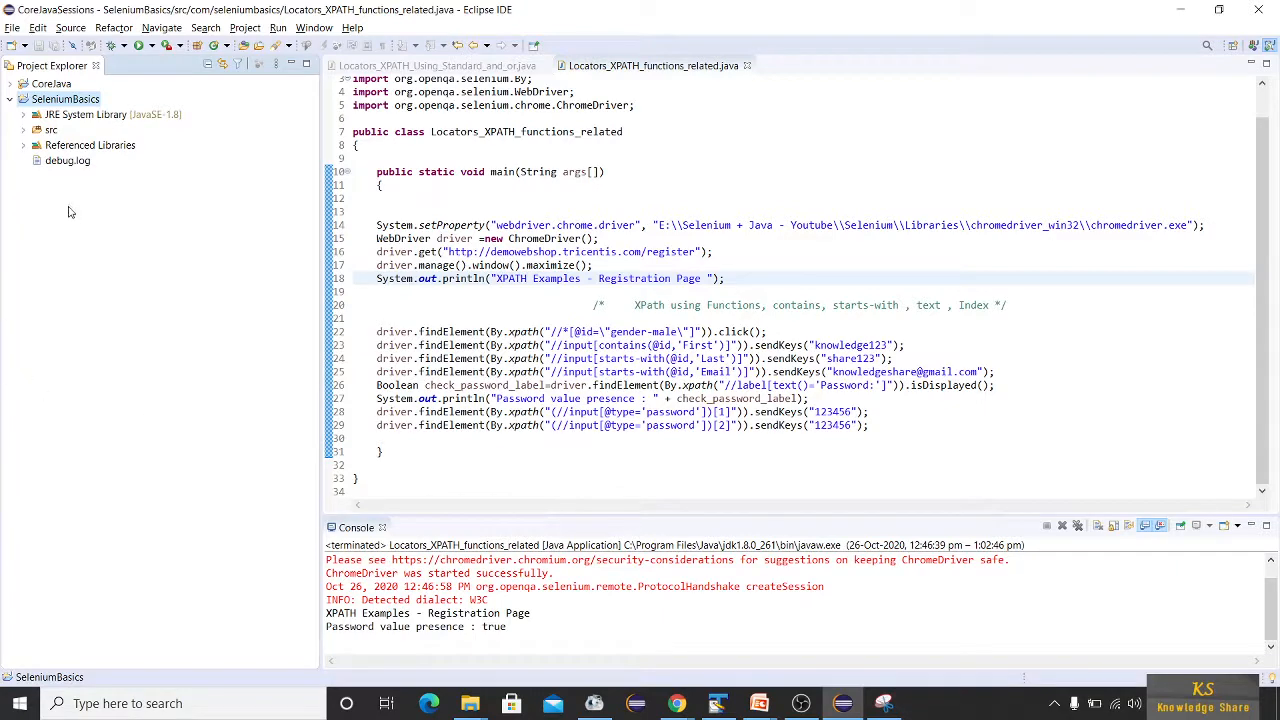
Step: Show the SeleniumBasics project's location in File Explorer and open its SeleniumBasics folder
right_click(48, 105)
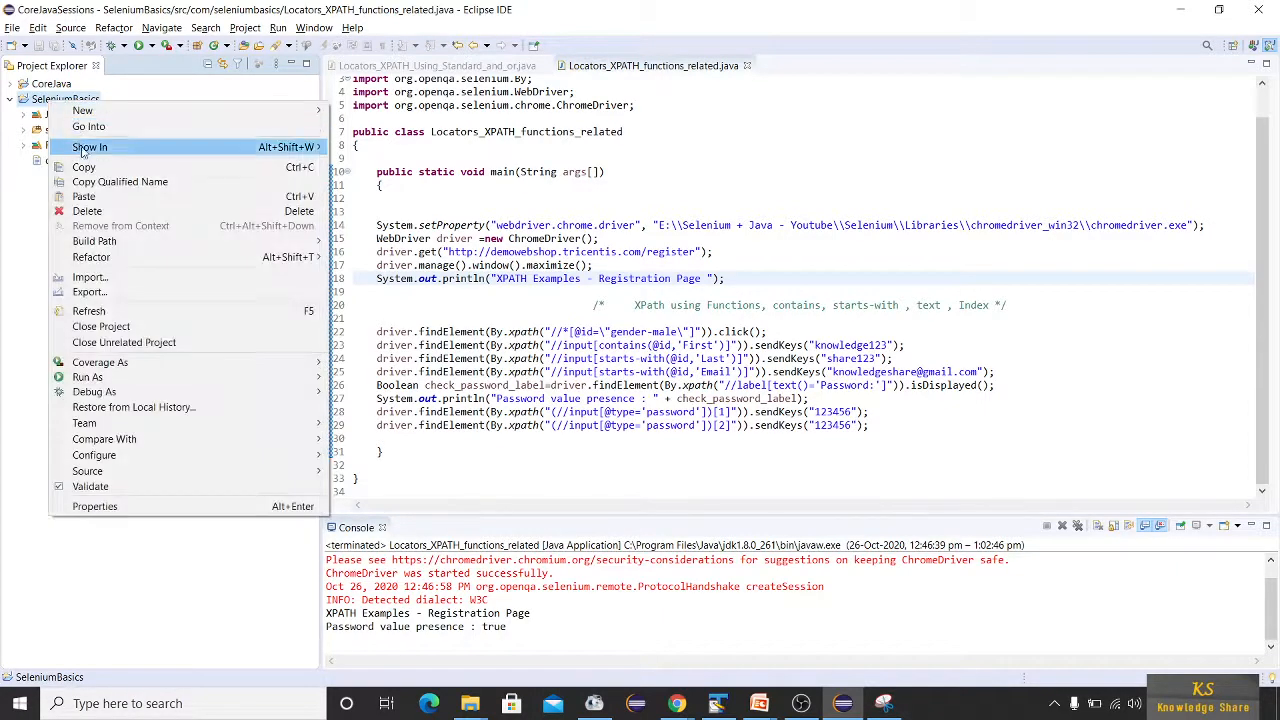
left_click(95, 506)
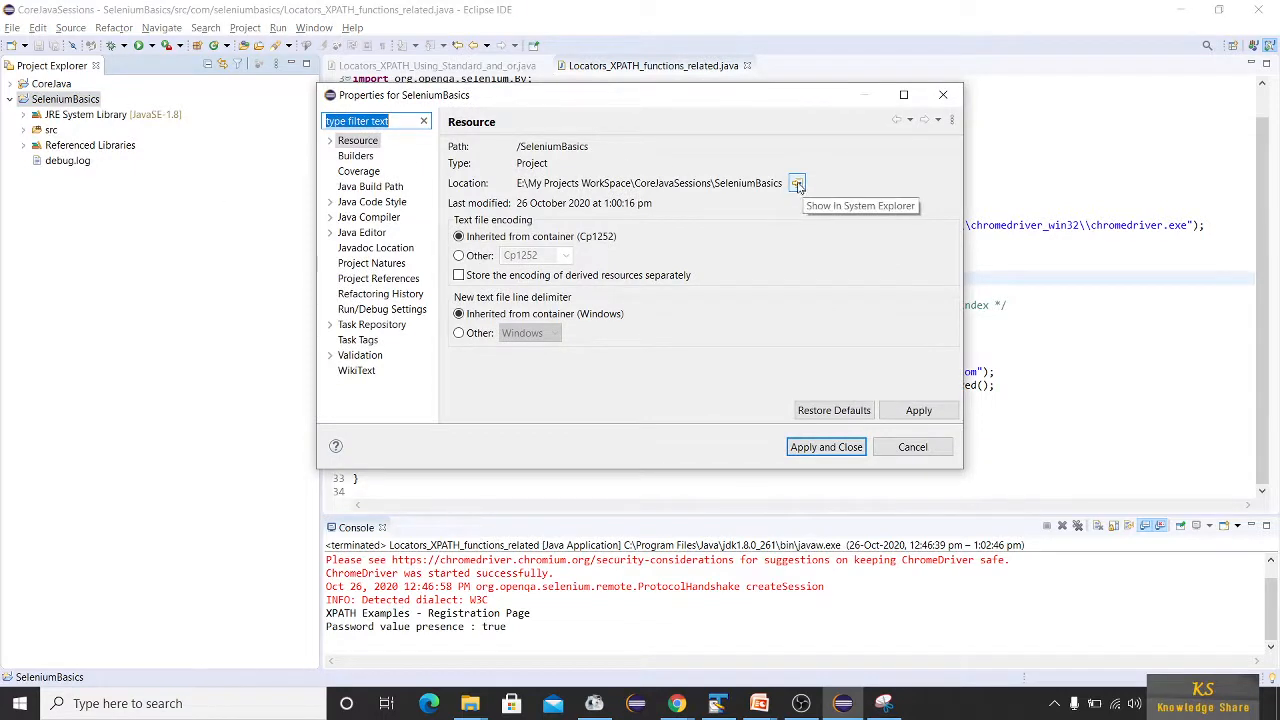
left_click(797, 184)
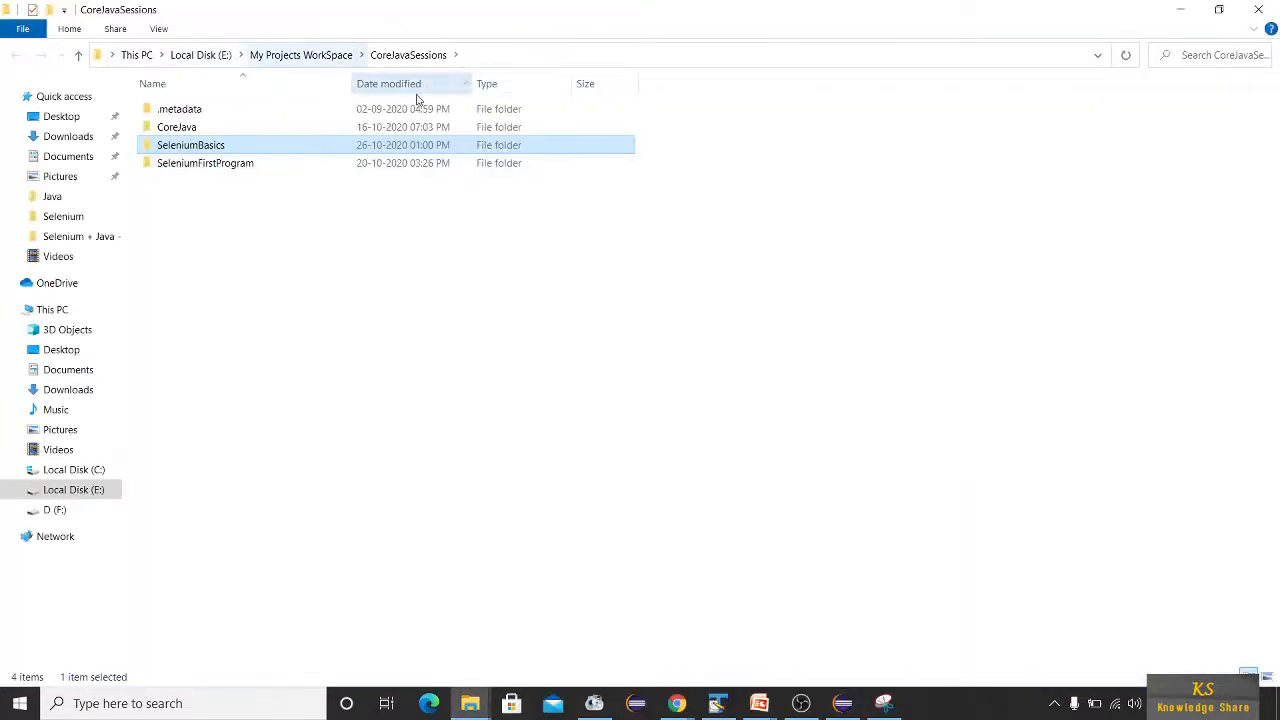
double_click(212, 150)
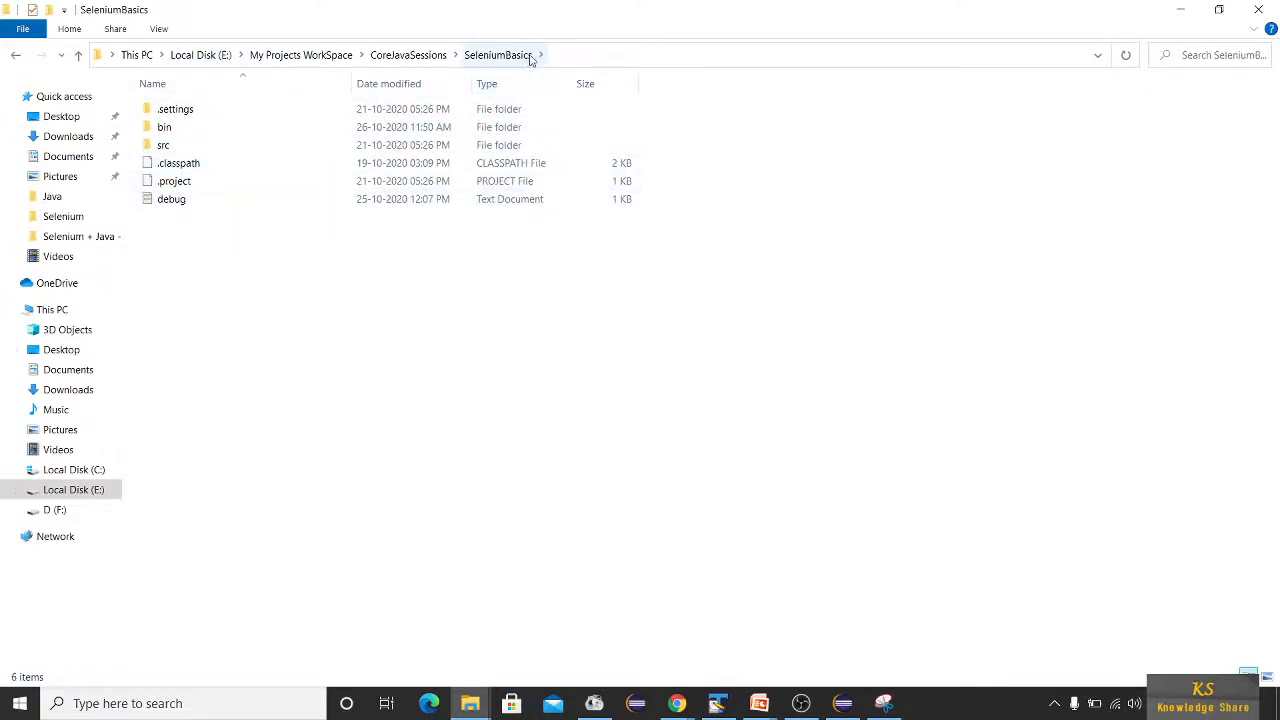
Step: Review the command-line setup commands on the SeleniumBasics GitHub repository page, and return to the project folder
left_click(679, 705)
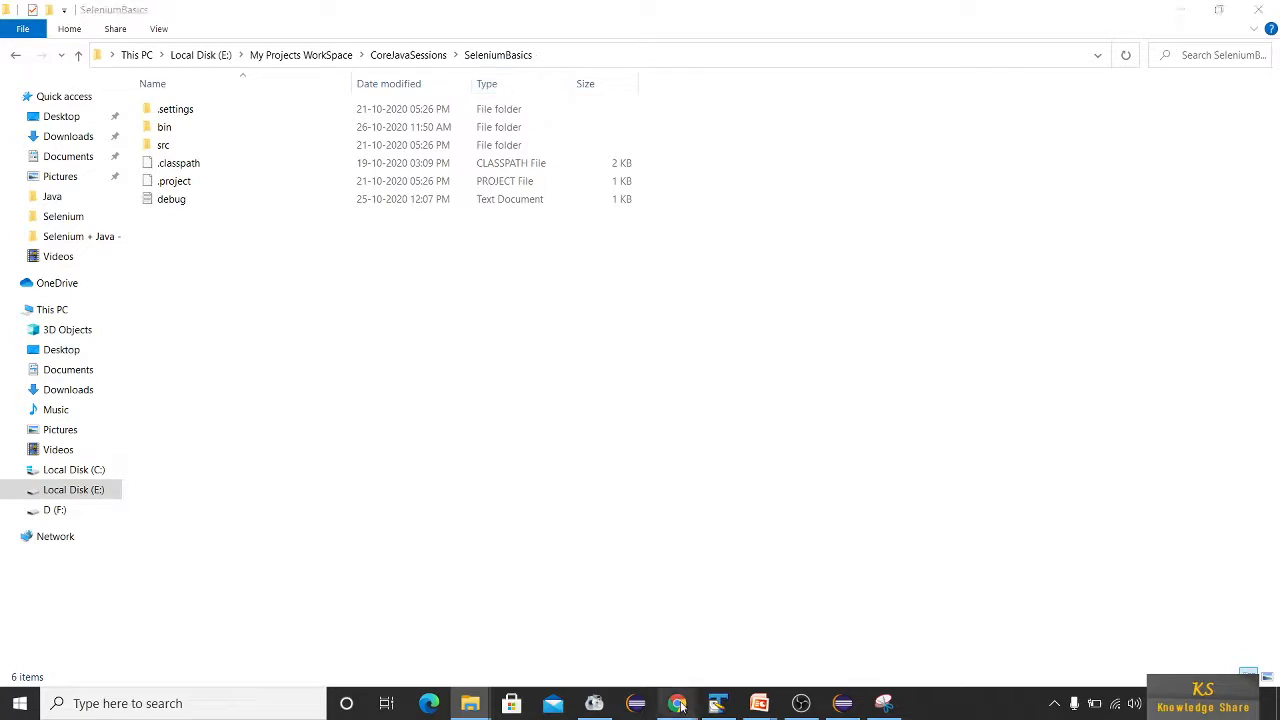
left_click(768, 630)
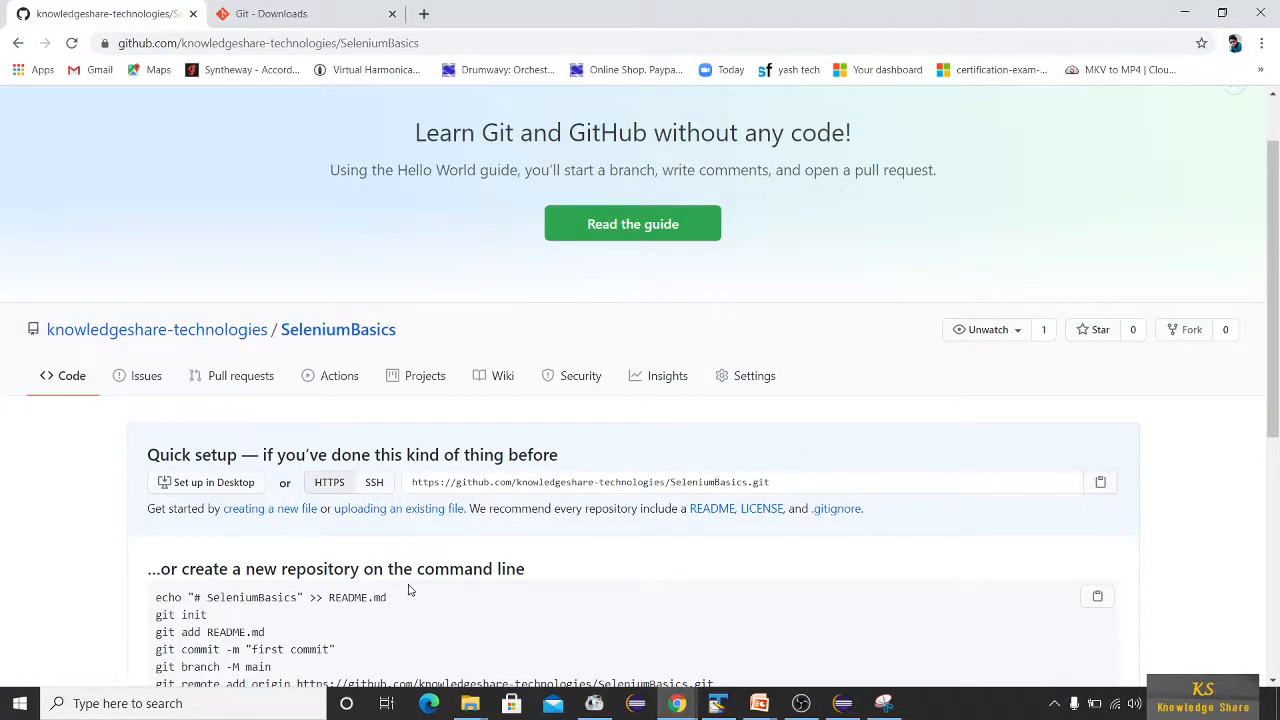
scroll(408, 590, "down", 1)
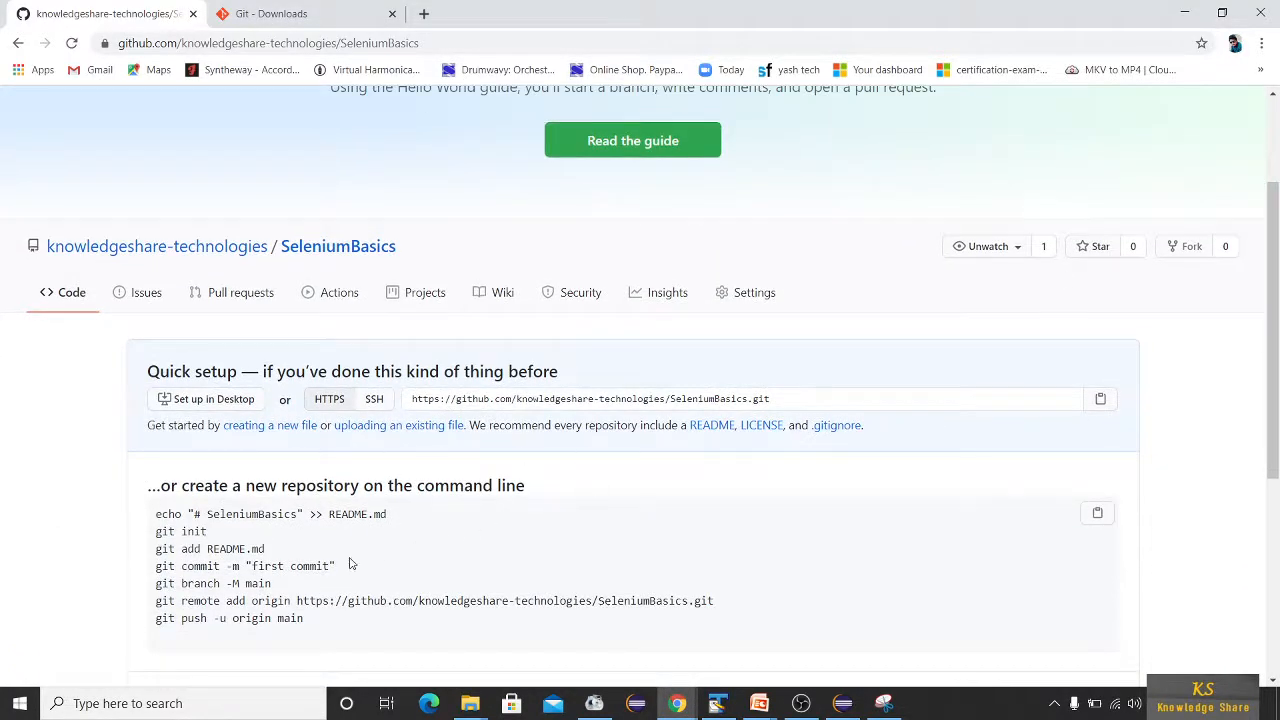
left_click(1184, 12)
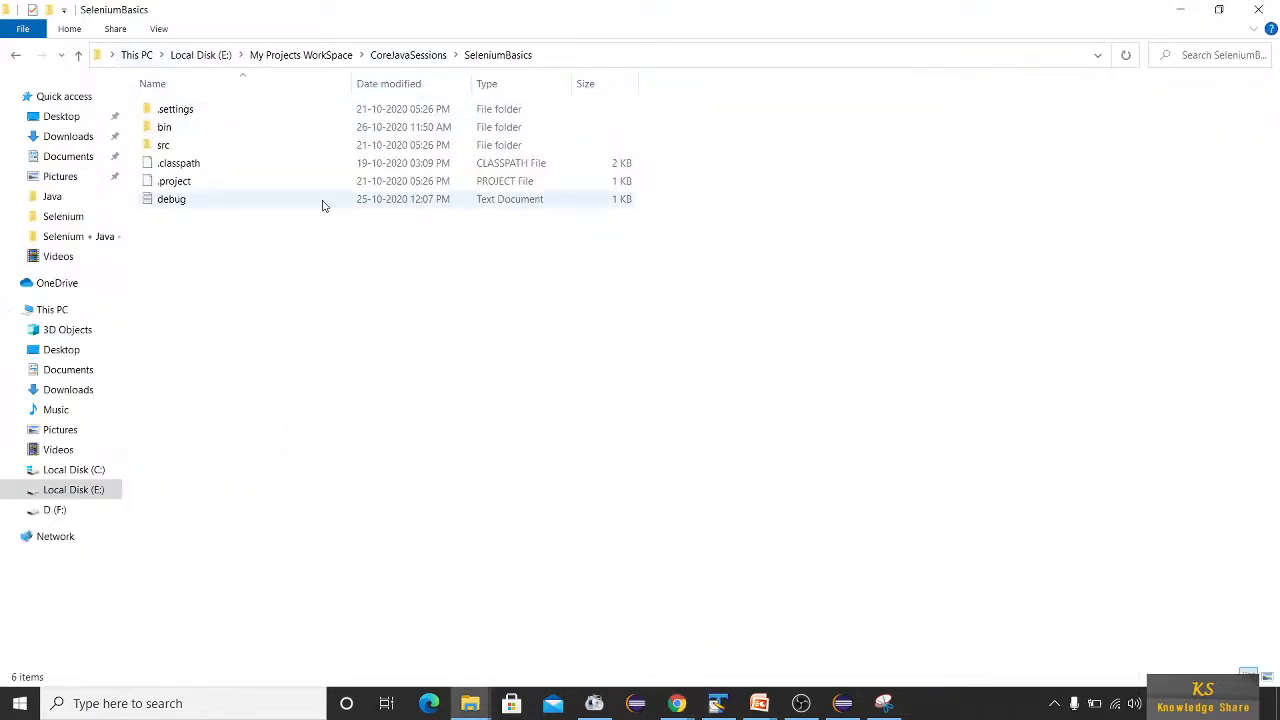
left_click(600, 59)
left_click(486, 389)
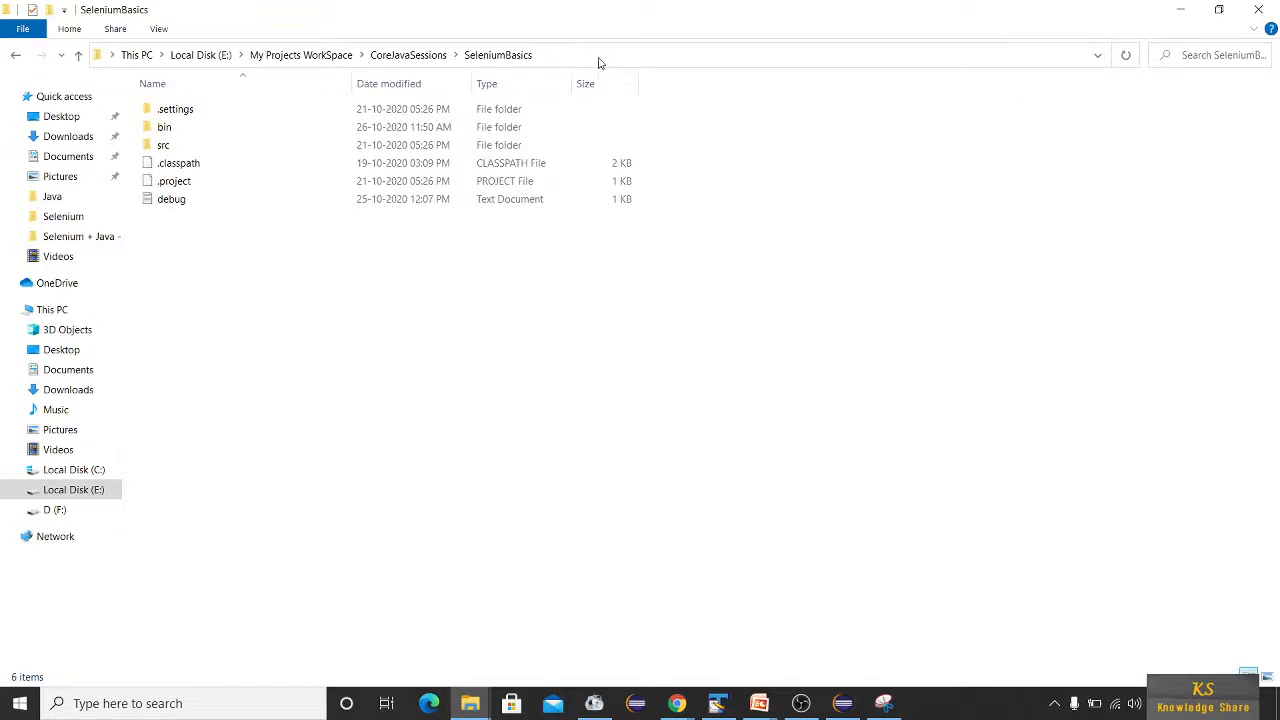
left_click(639, 57)
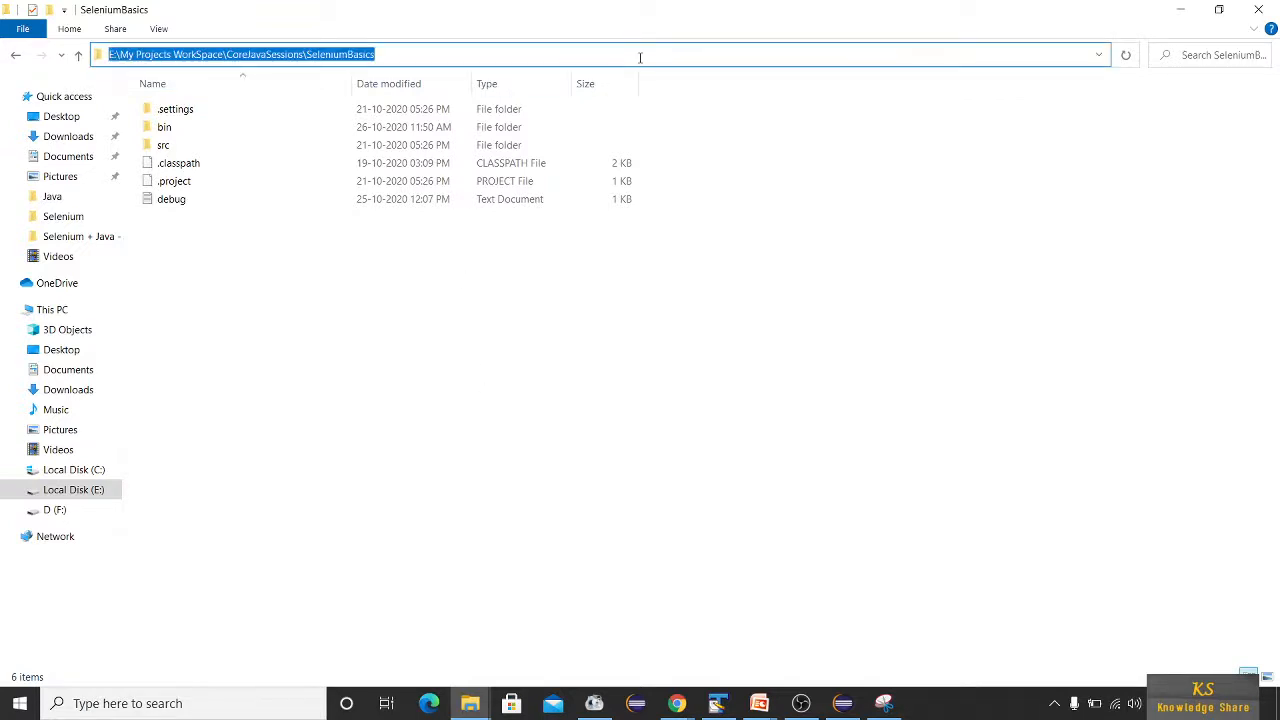
type("cm")
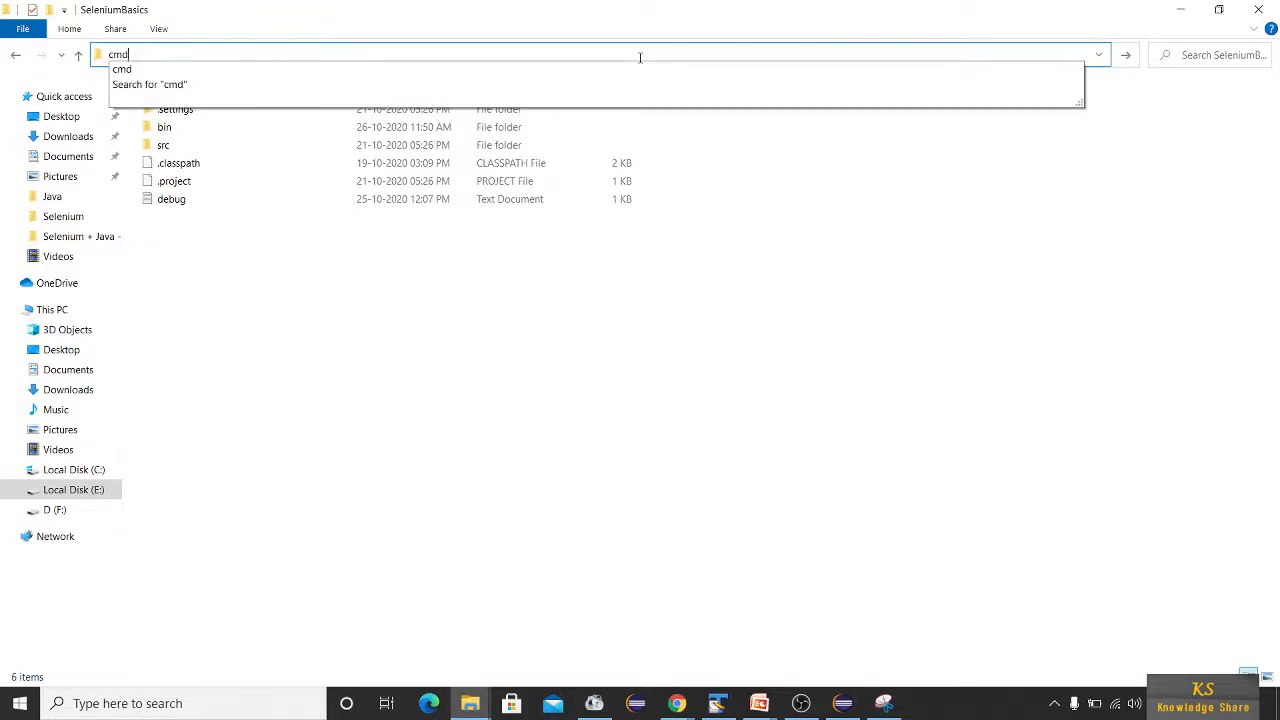
type("d")
key("Escape")
key("Escape")
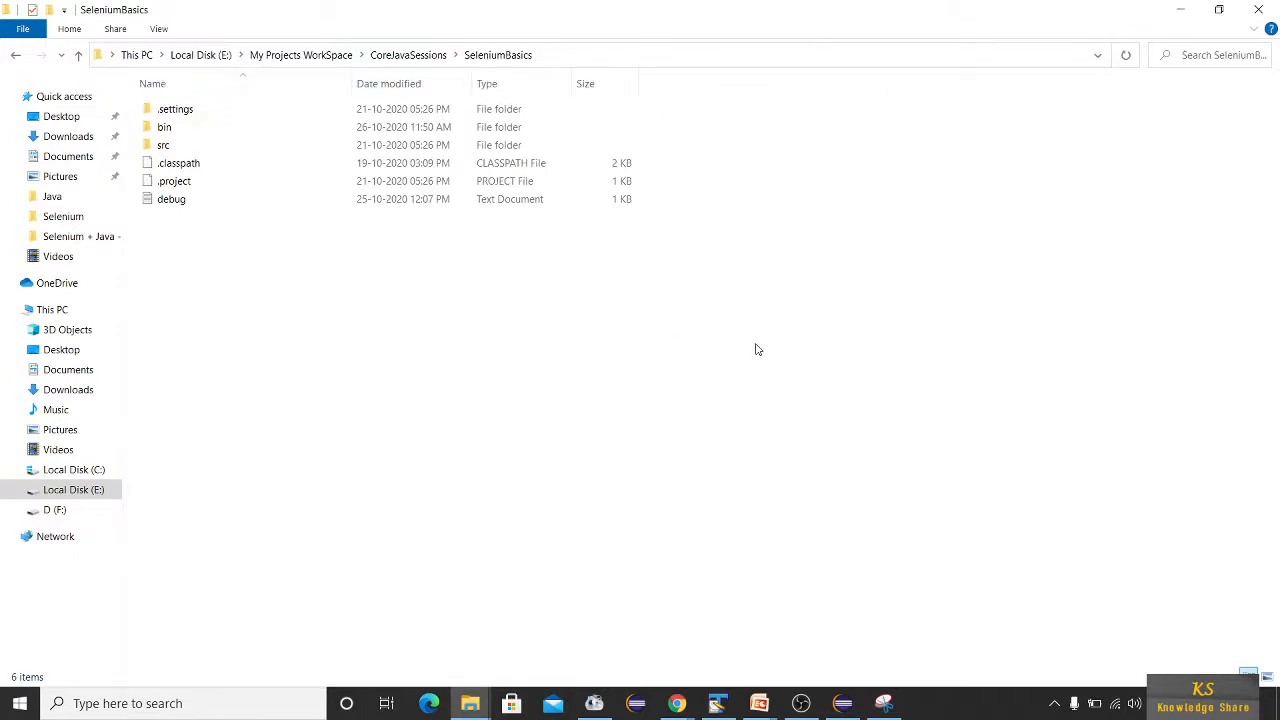
right_click(588, 292)
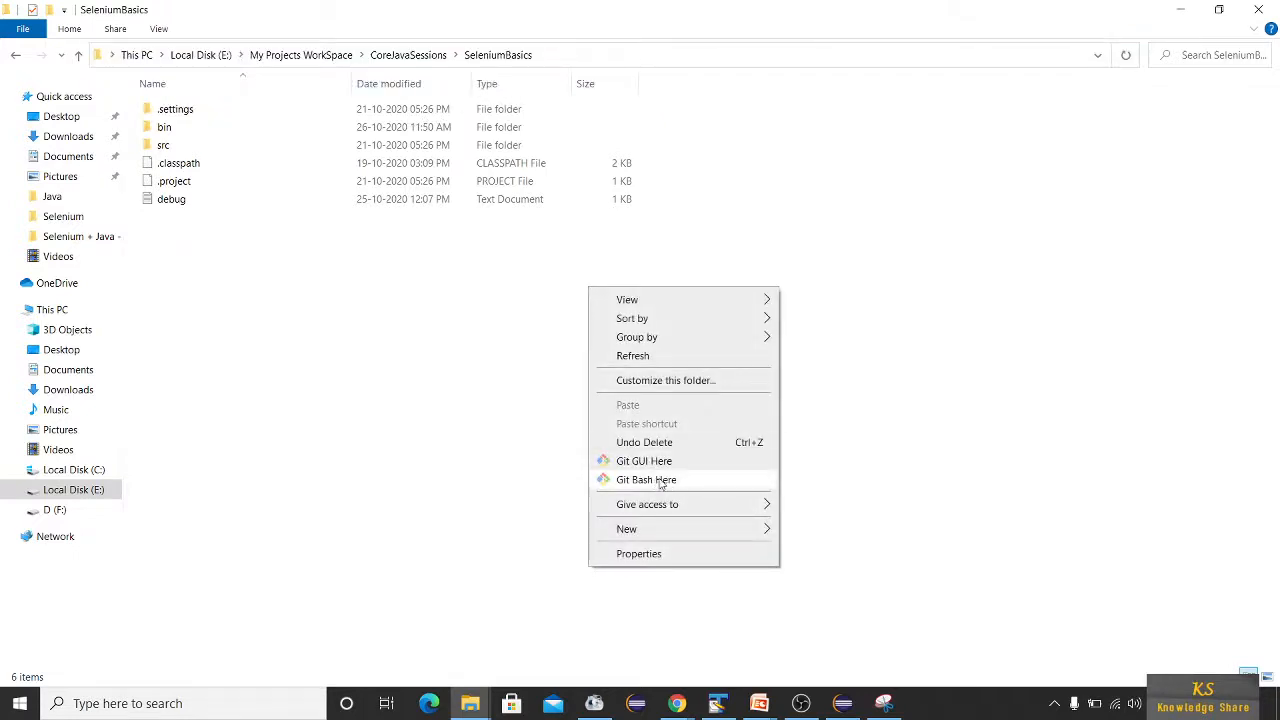
left_click(437, 427)
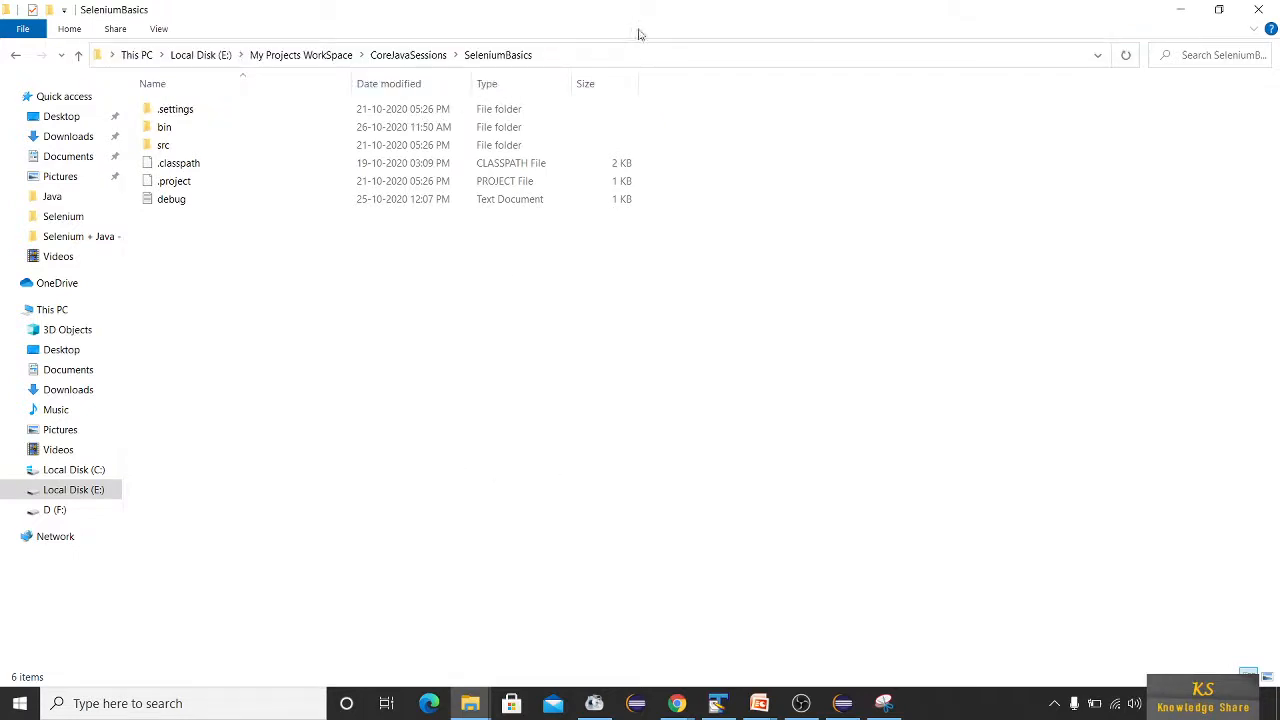
Step: Open a Command Prompt in the SeleniumBasics project folder with cmd, move its window aside, and highlight the folder path
left_click(664, 58)
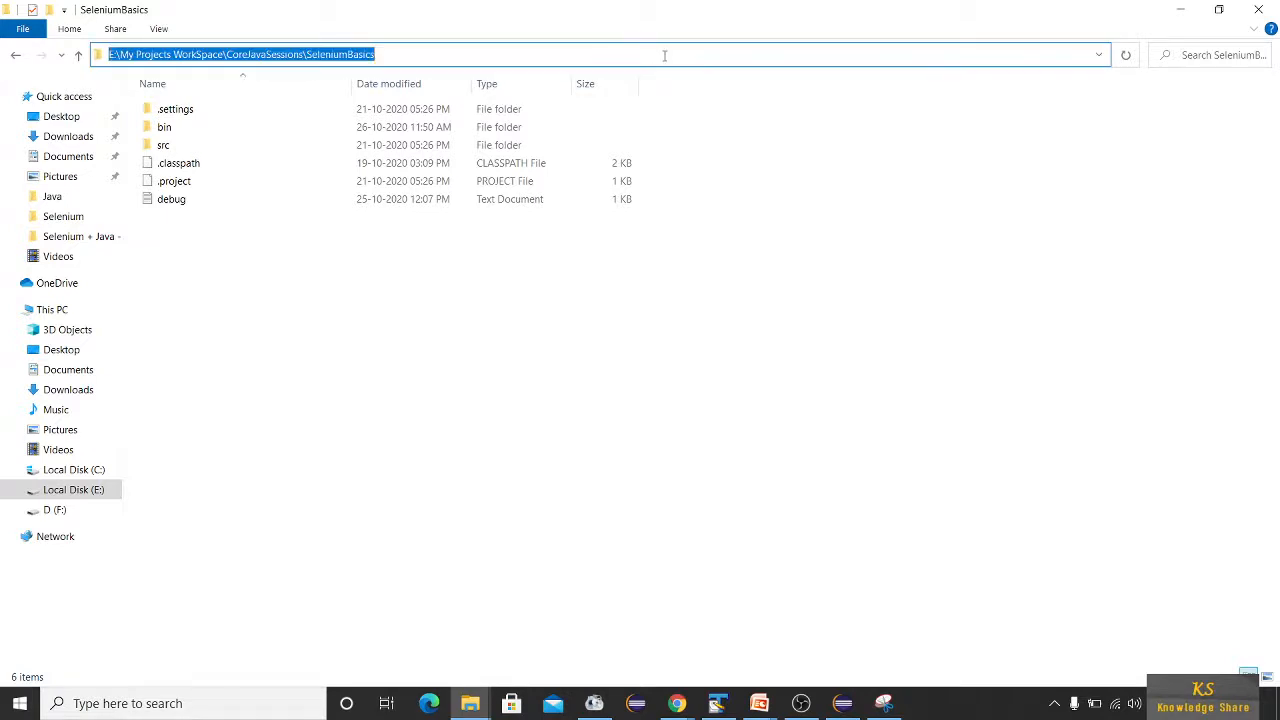
type("cmd")
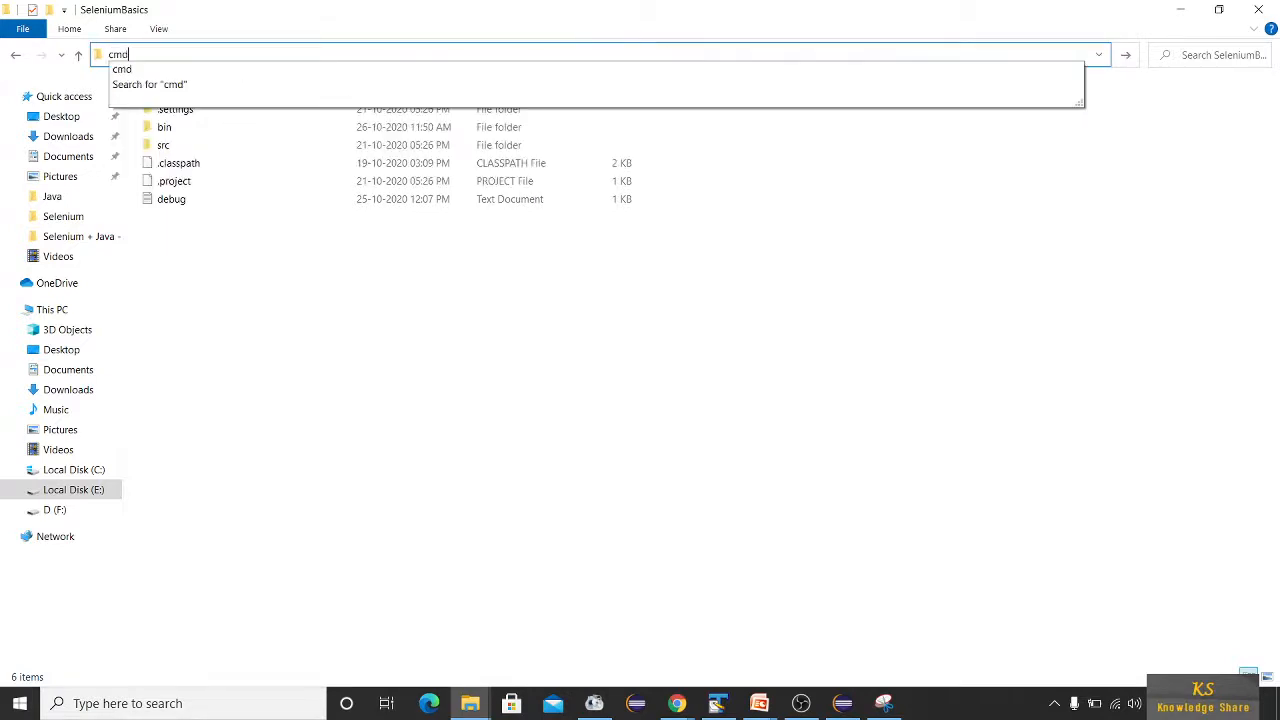
key("Return")
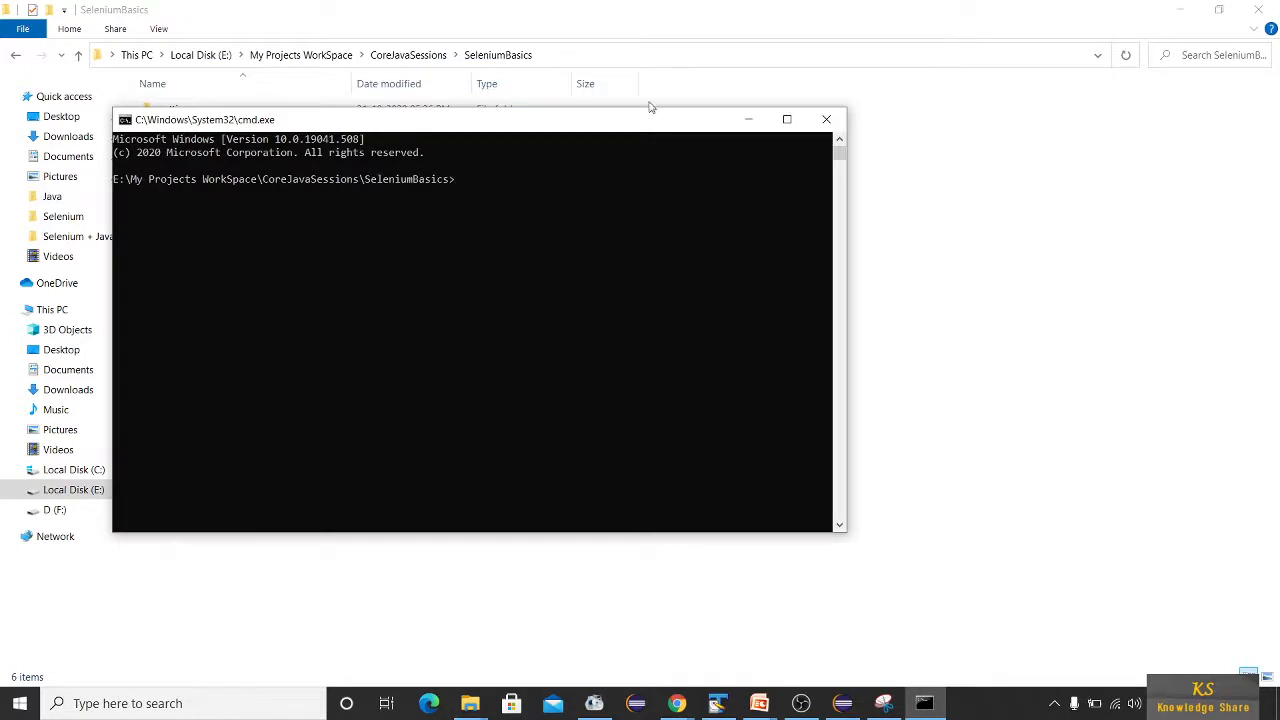
left_click_drag(637, 141, 774, 247)
left_click_drag(277, 302, 625, 307)
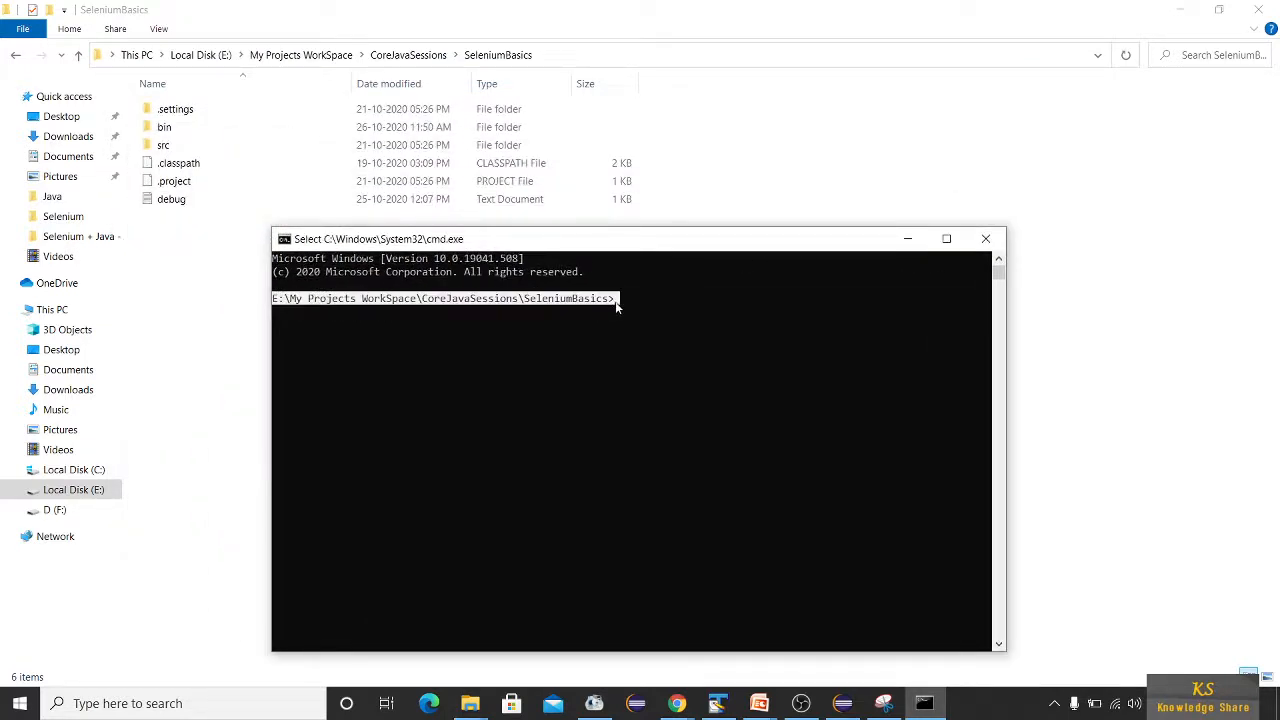
Step: Check the first command on the PowerPoint slide, and initialize a Git repository in the SeleniumBasics folder with git init
left_click(616, 303)
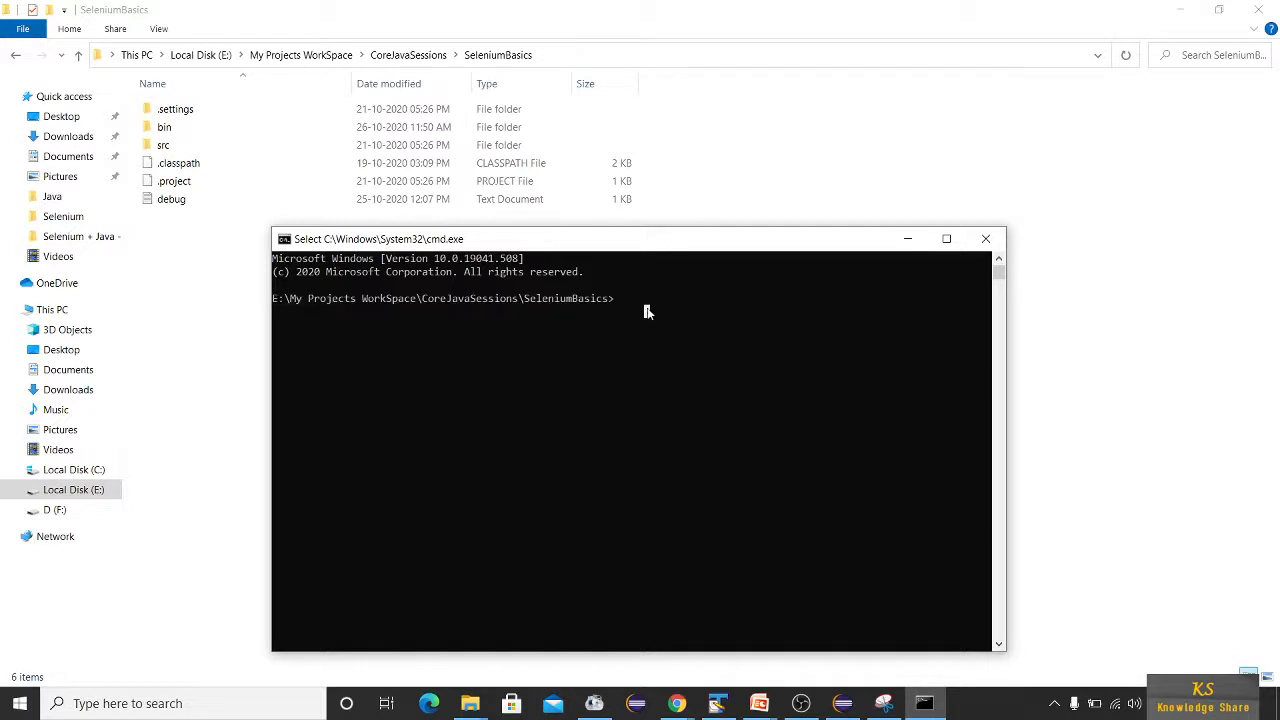
left_click(759, 703)
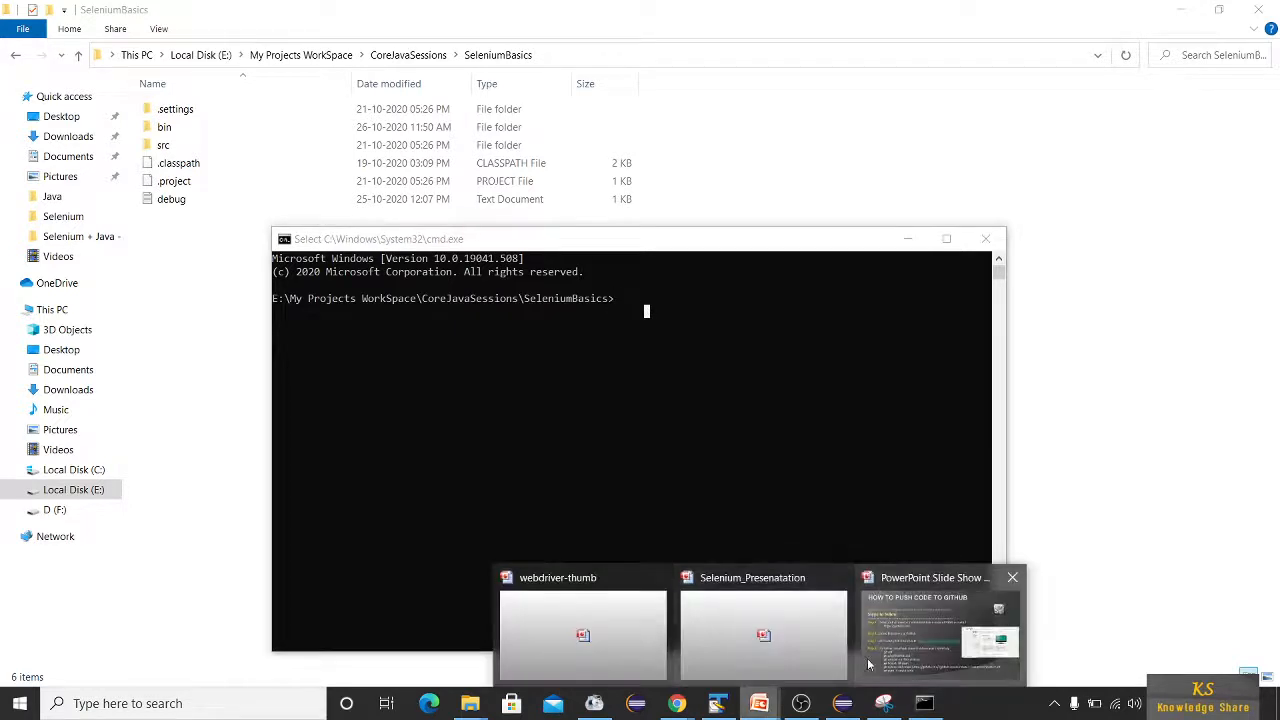
left_click(868, 662)
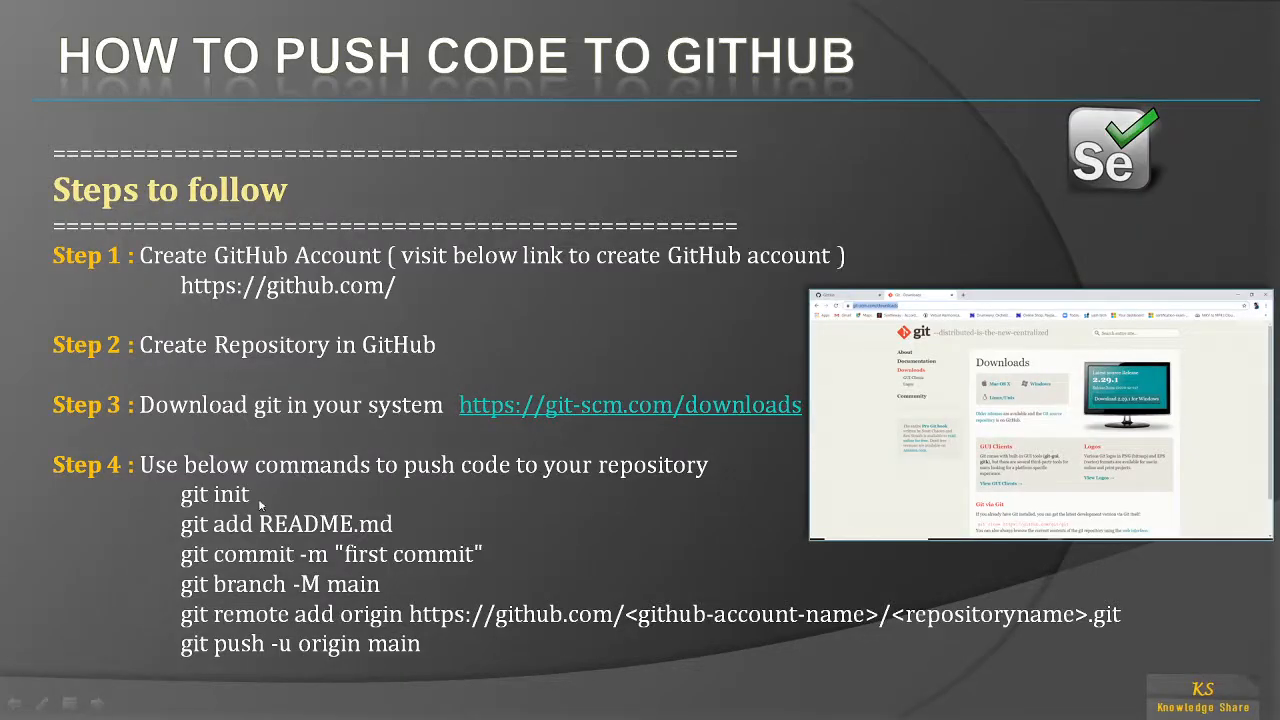
key("alt+Tab")
key("alt+Tab")
key("Tab")
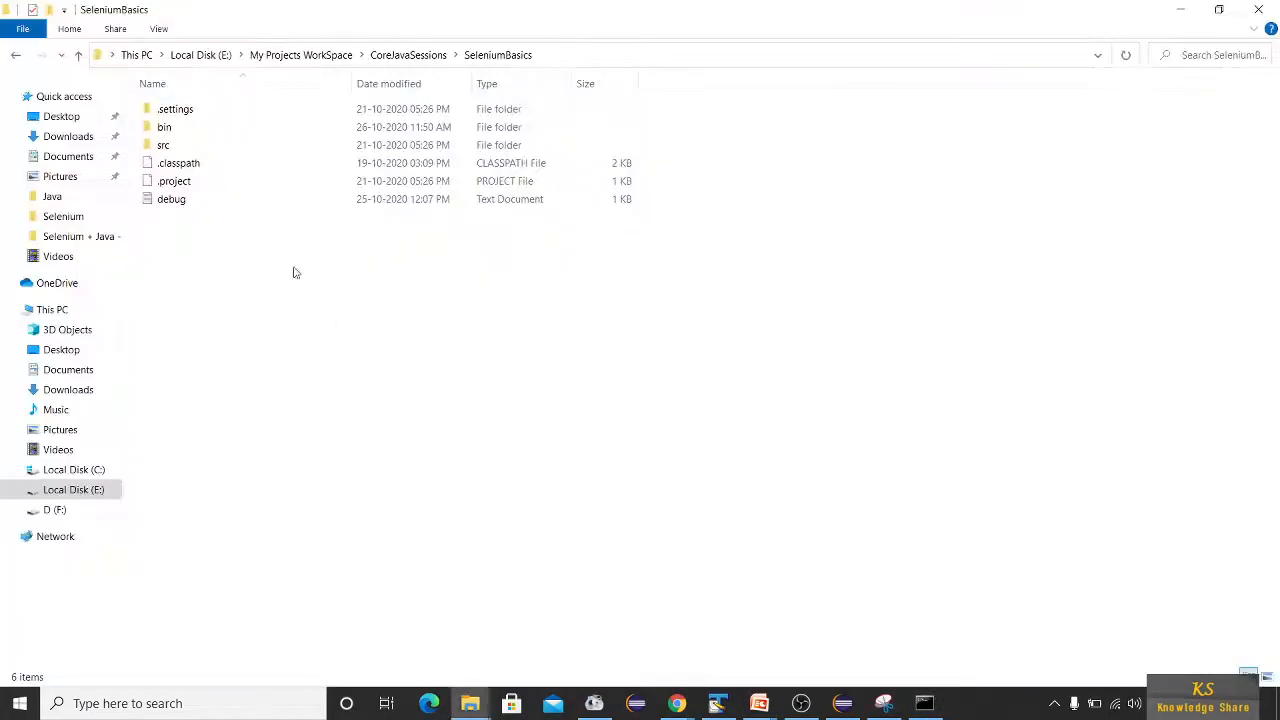
key("alt+Tab")
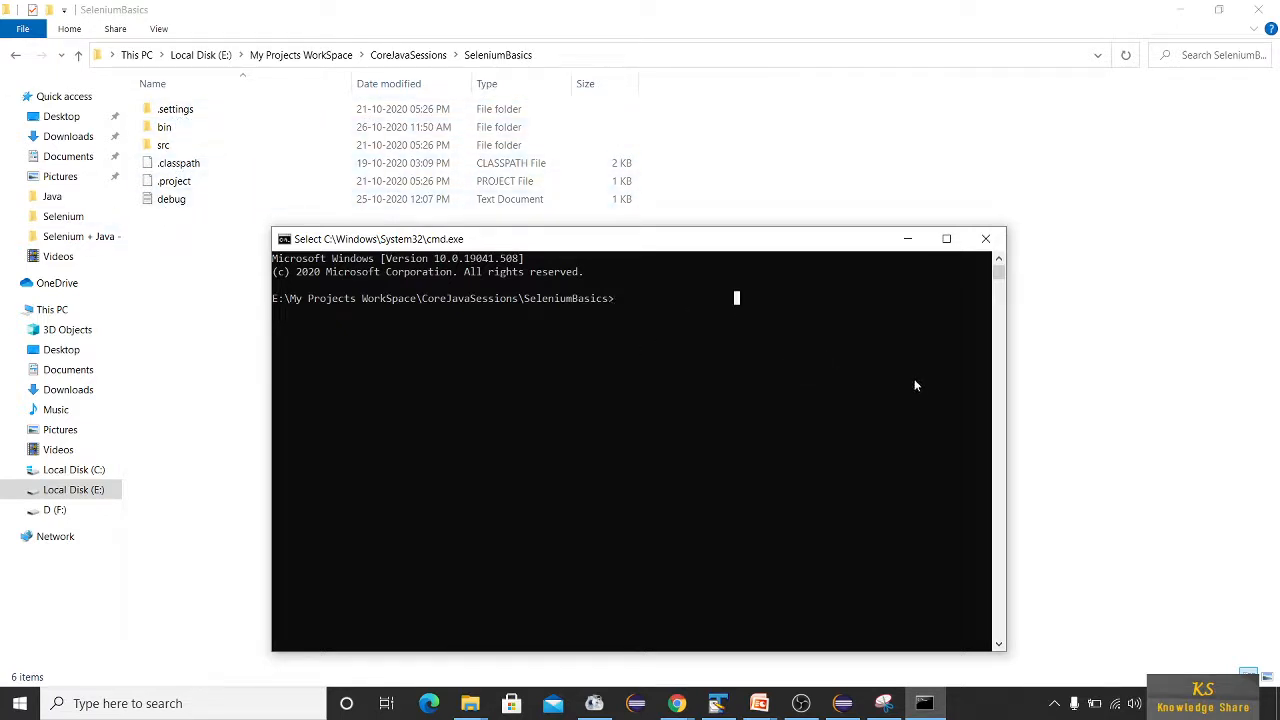
type("git init")
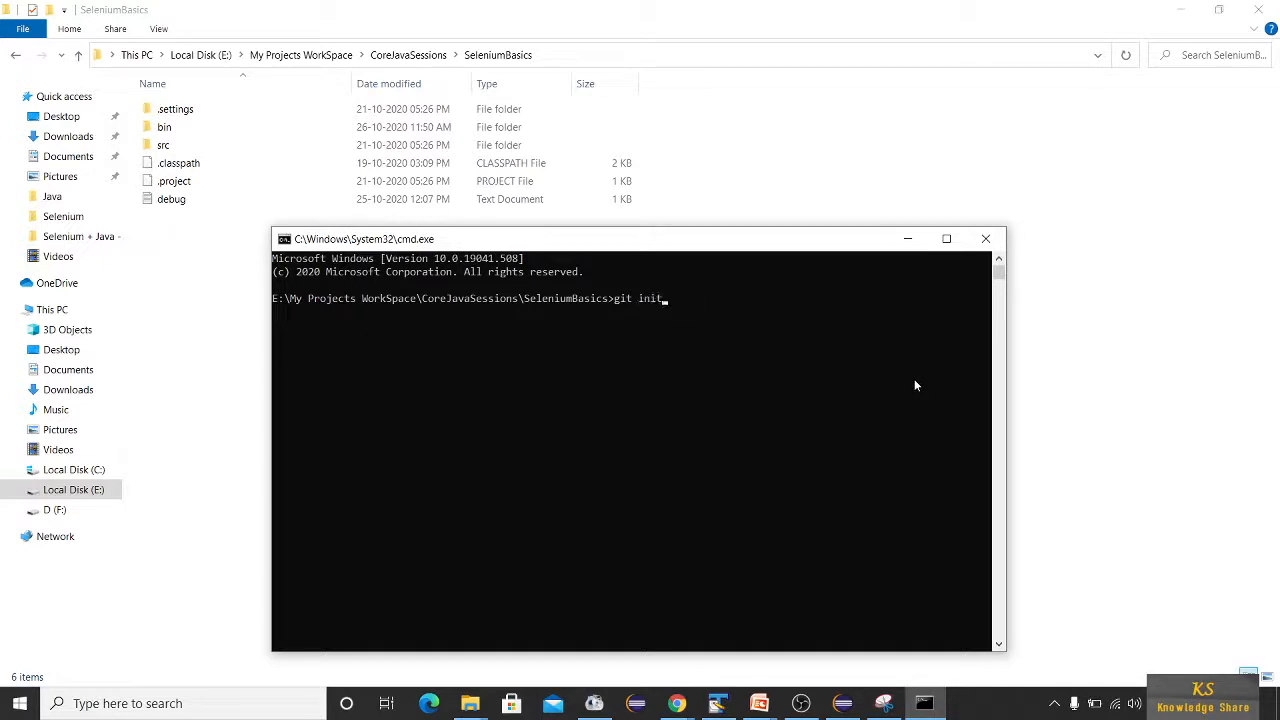
key("Return")
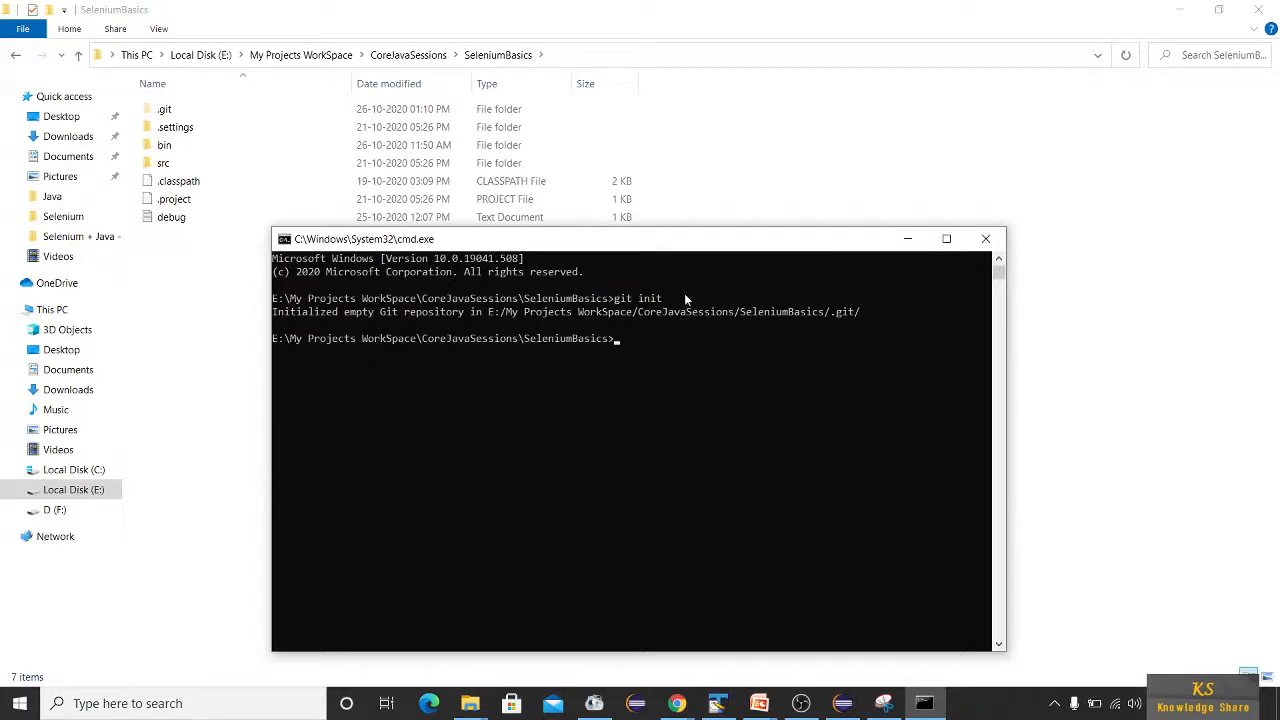
Step: Inspect the contents of the new .git folder in File Explorer, and return to the Command Prompt
double_click(159, 110)
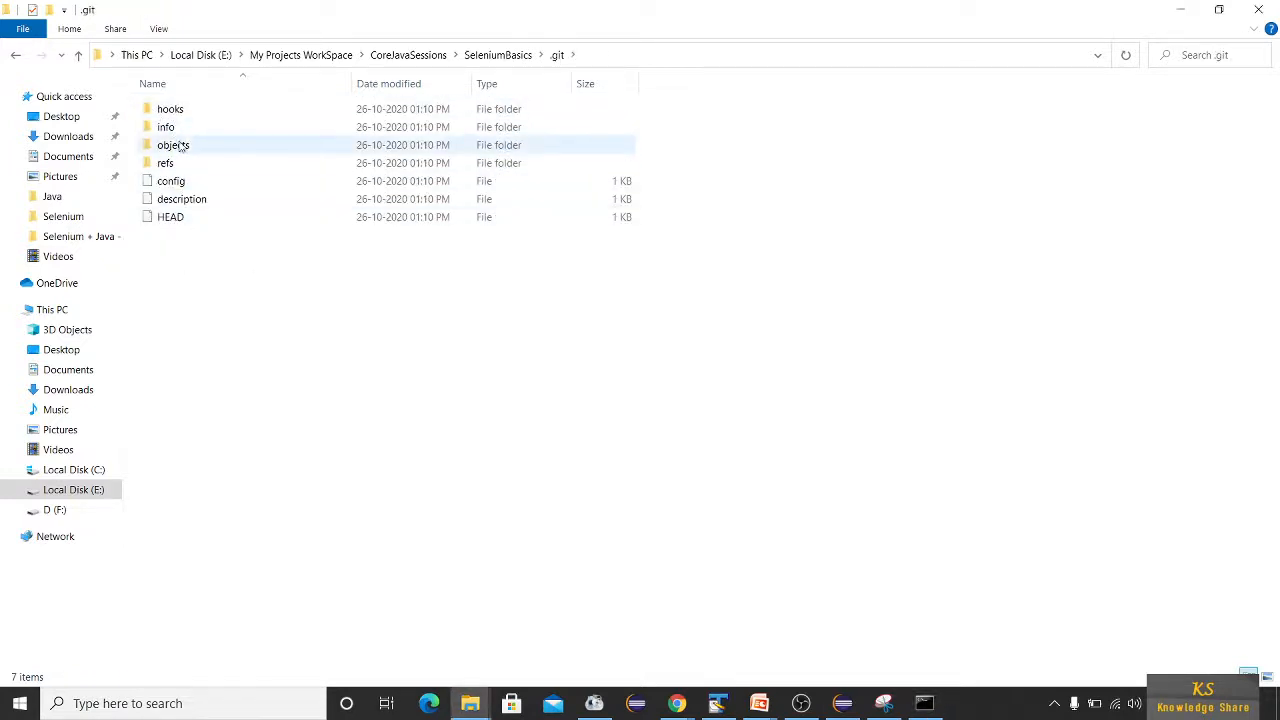
left_click(15, 55)
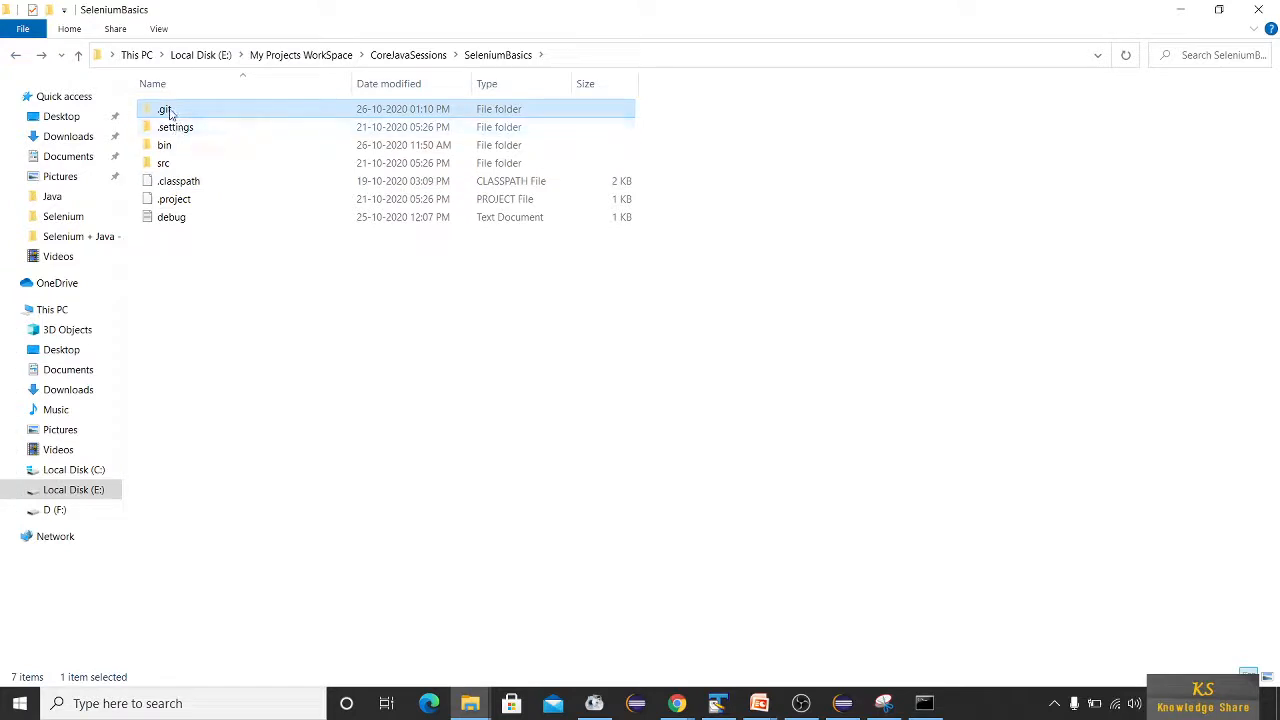
double_click(167, 110)
left_click(16, 55)
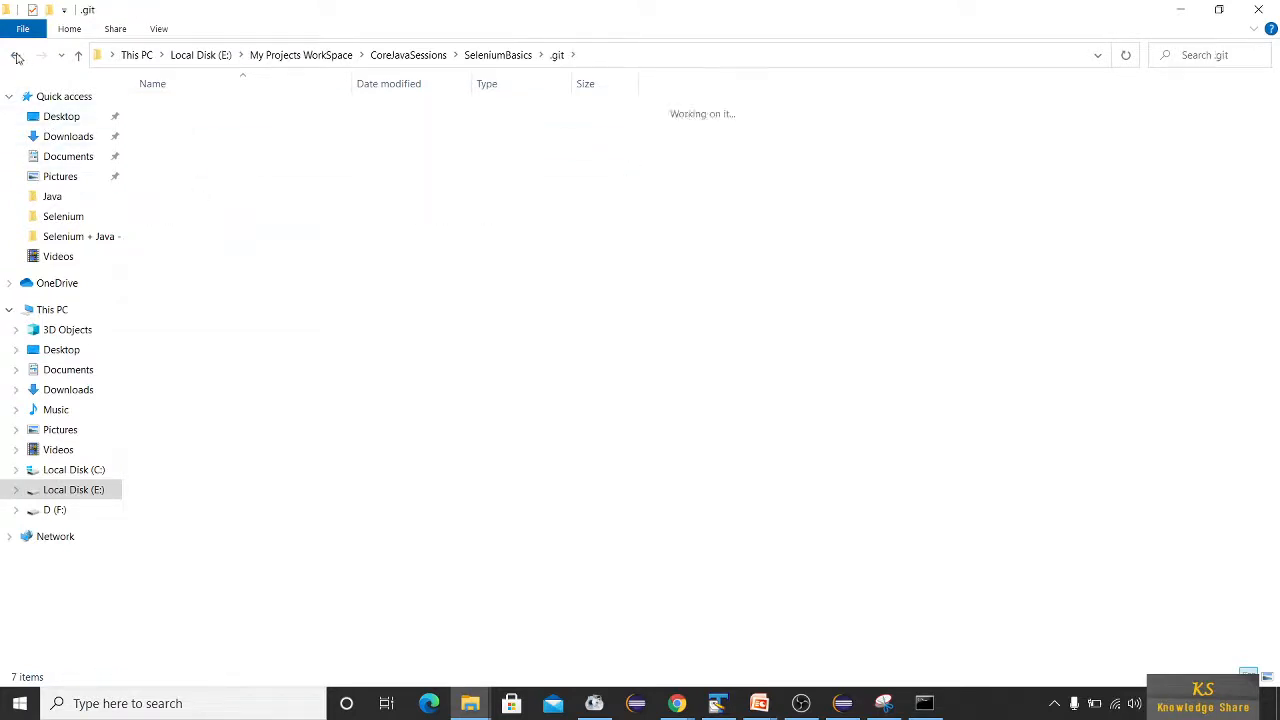
left_click(924, 703)
Step: Consult the add command on the slide, and stage all project files in the Command Prompt with git add
mouse_move(800, 705)
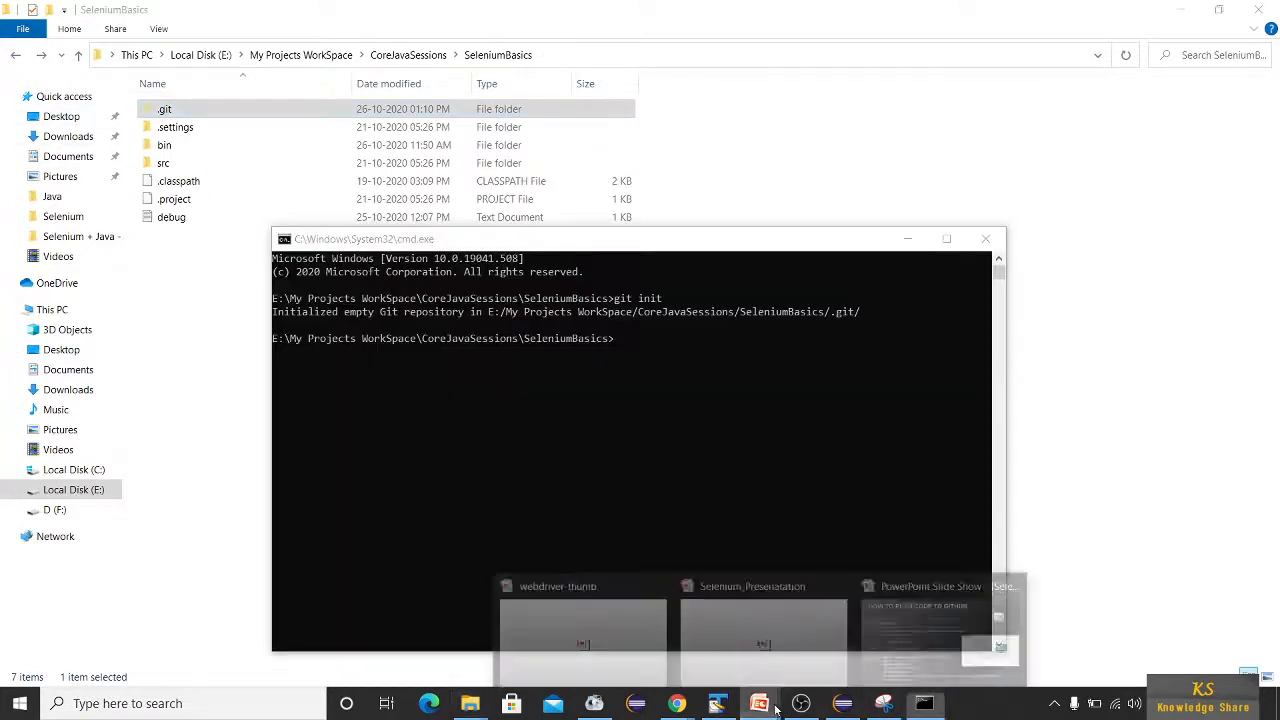
left_click(937, 549)
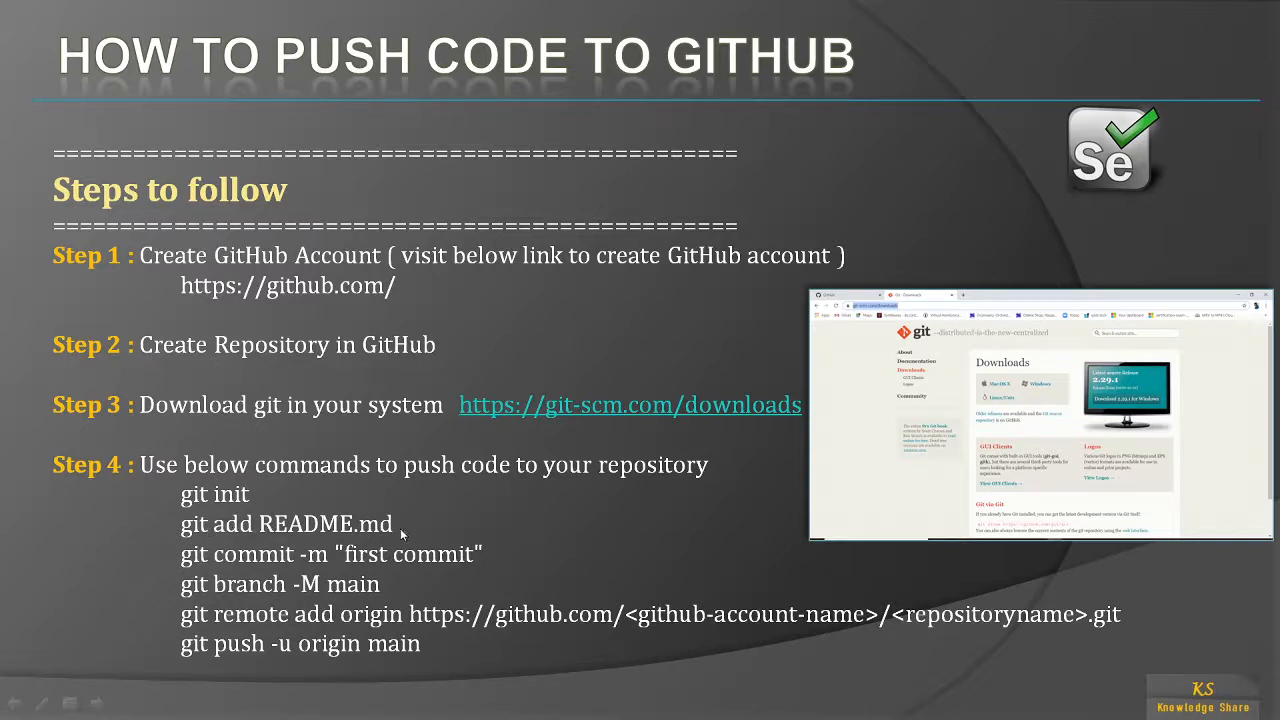
key("alt+Tab")
key("alt+Tab")
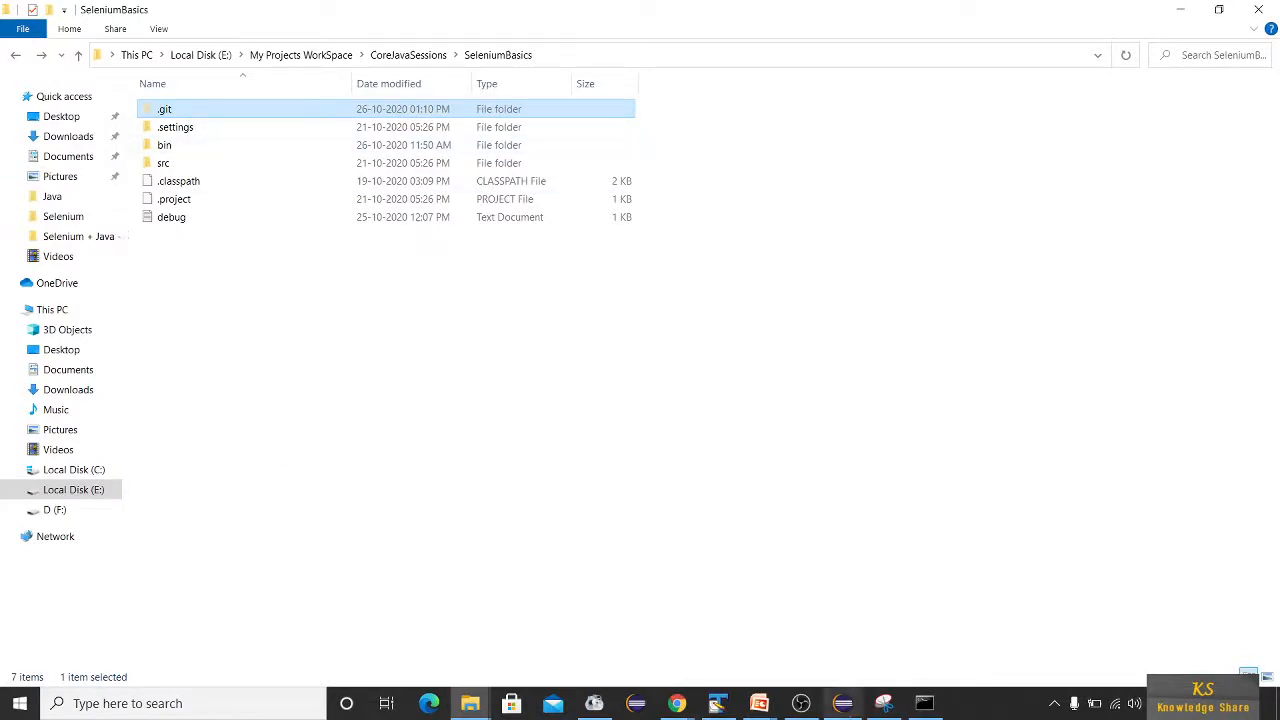
left_click(922, 705)
left_click(694, 340)
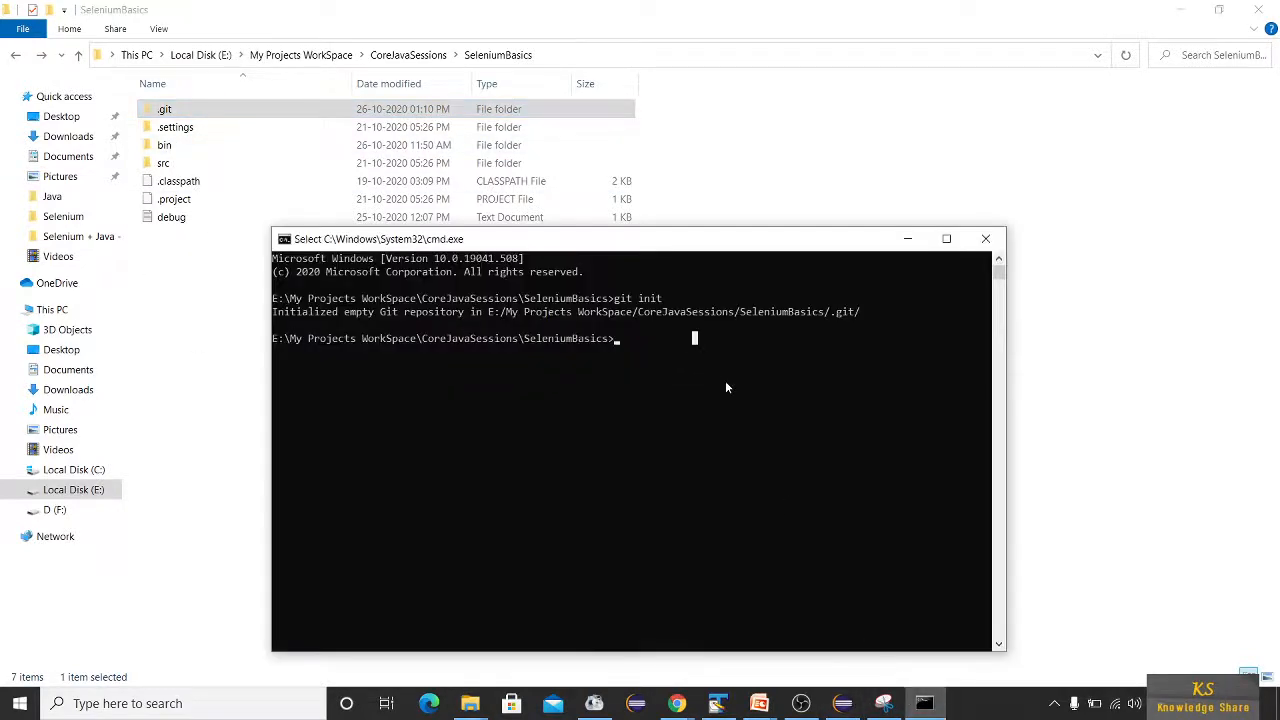
type("git add .")
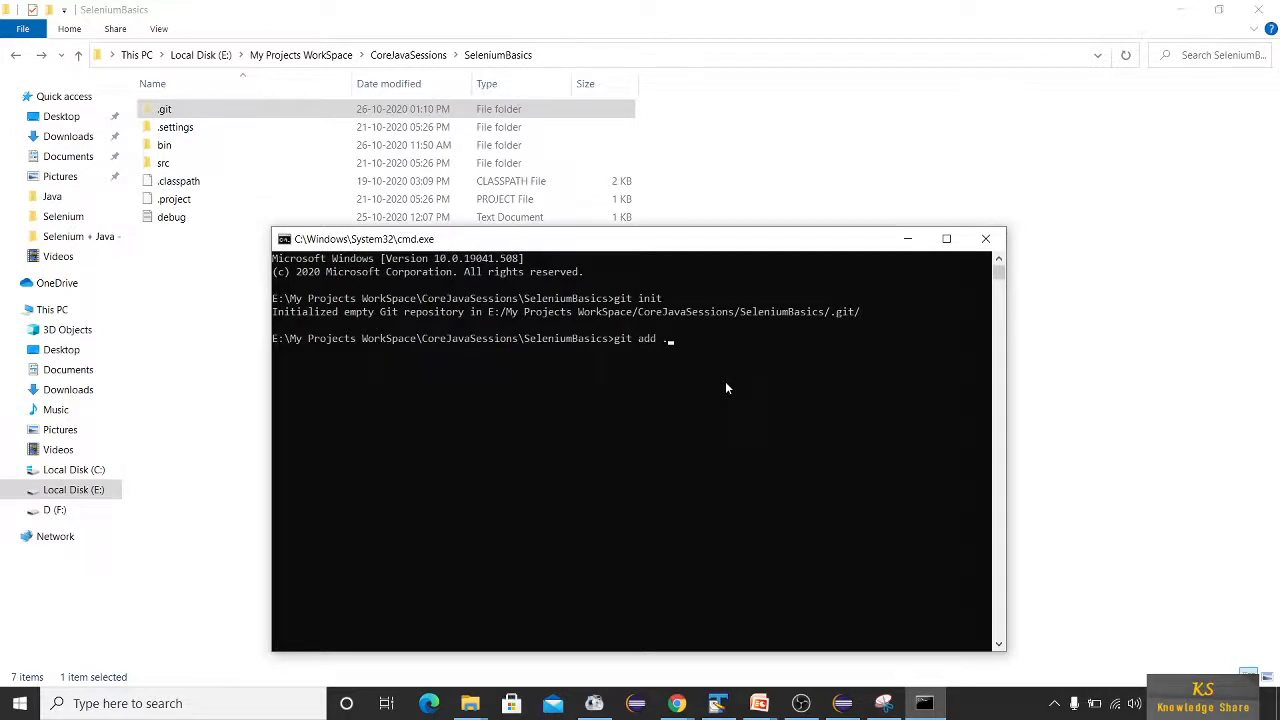
key("alt+Tab")
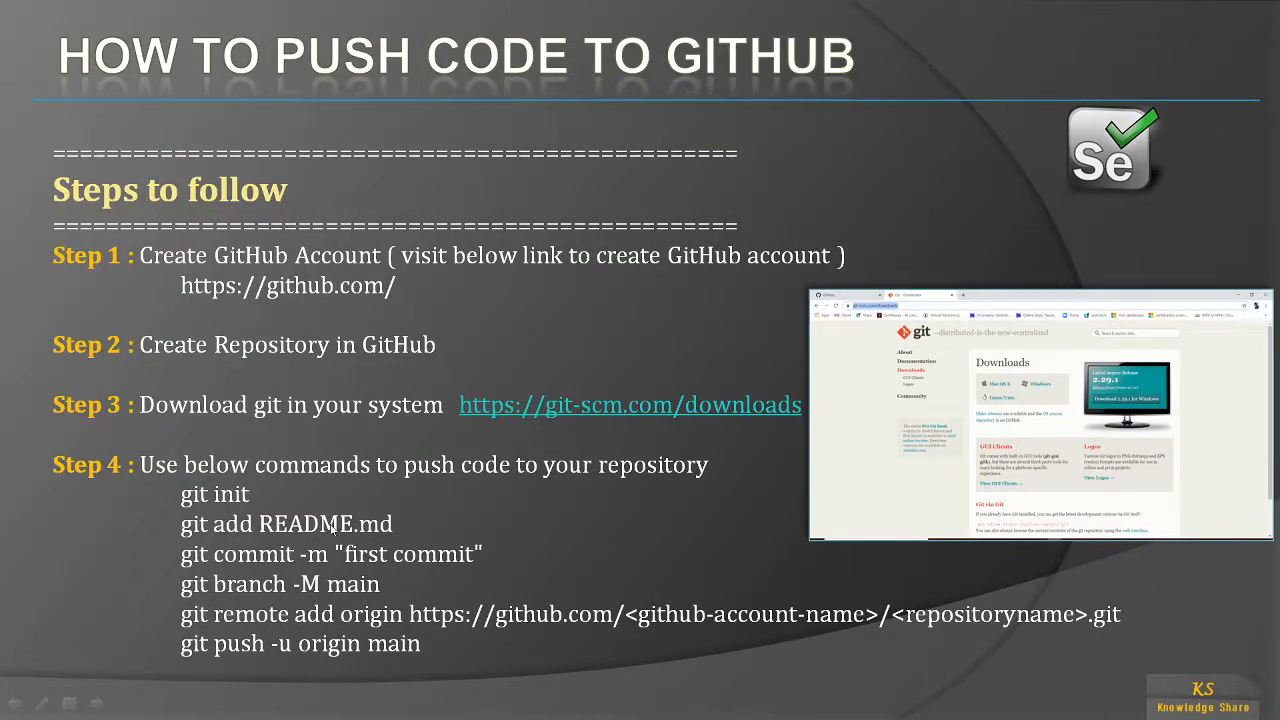
key("alt+Tab")
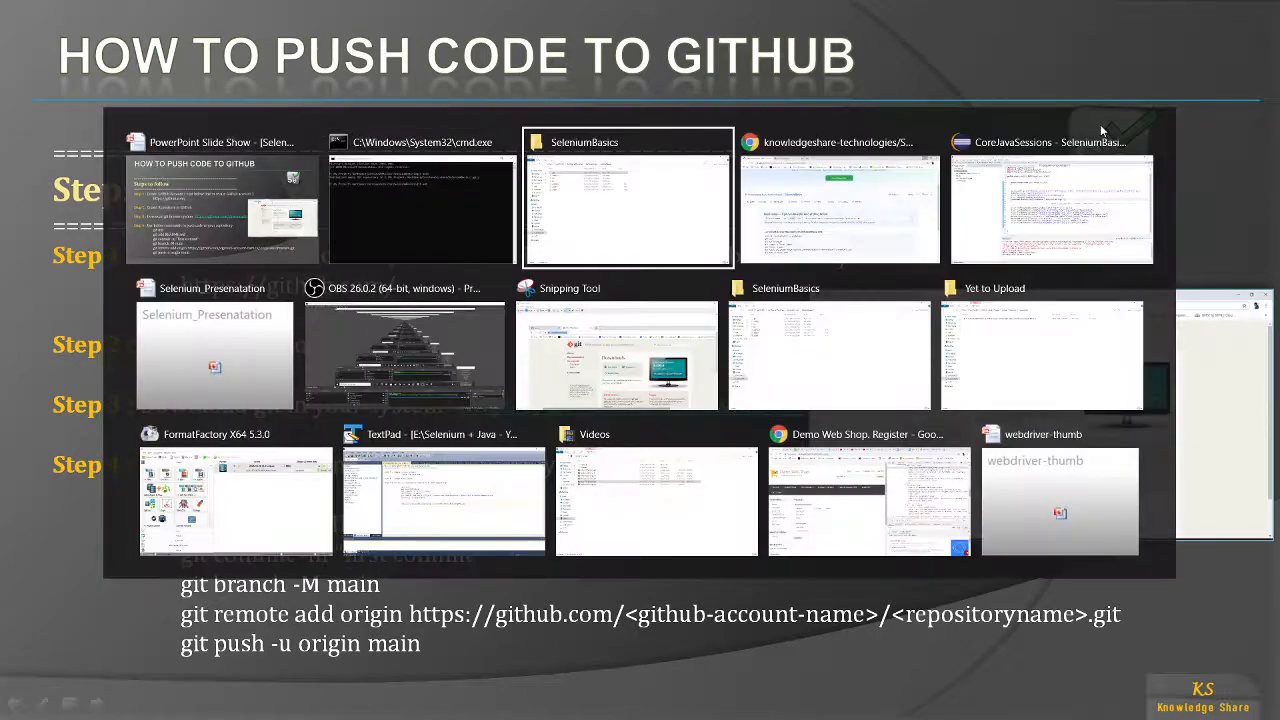
key("alt+Tab")
key("alt+Tab")
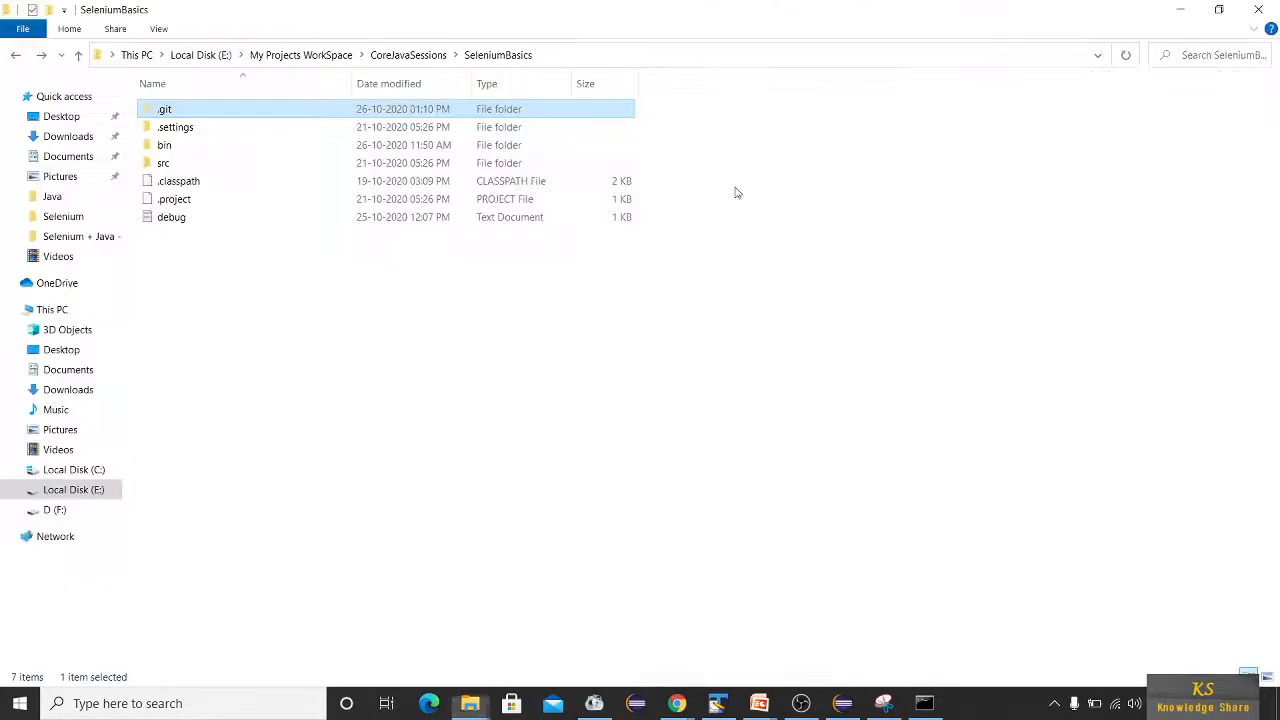
left_click(924, 703)
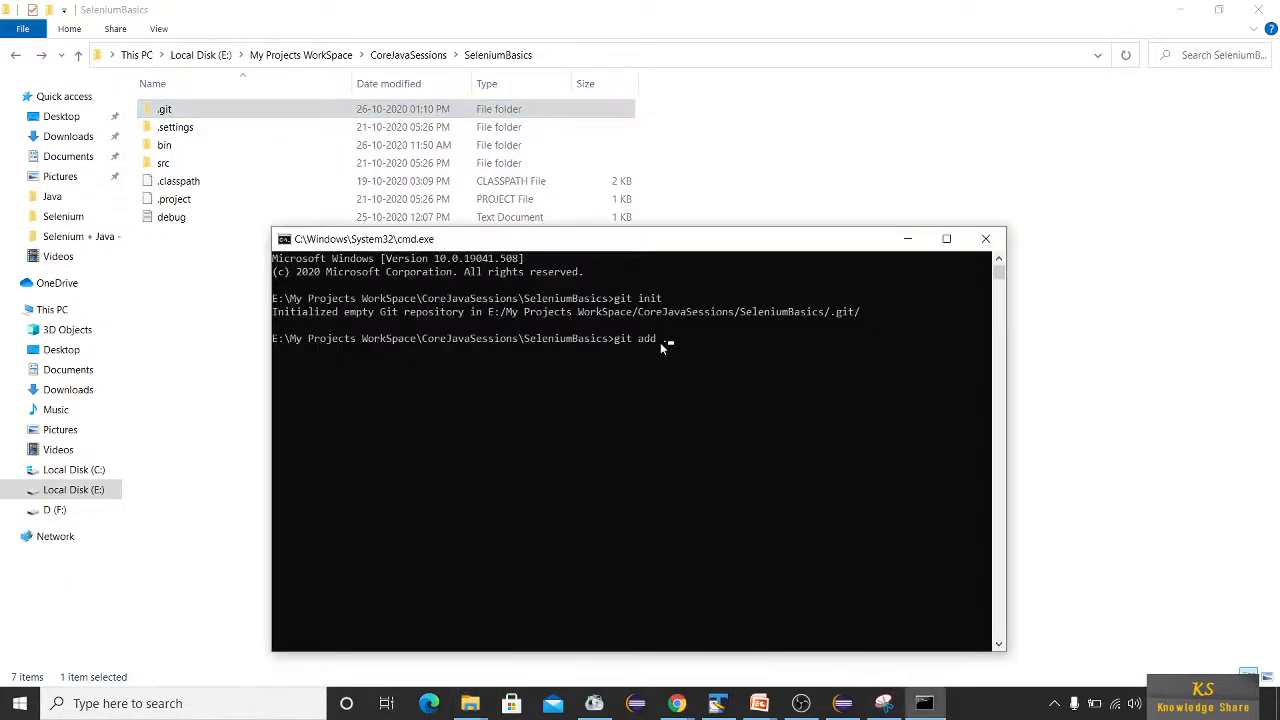
key("Return")
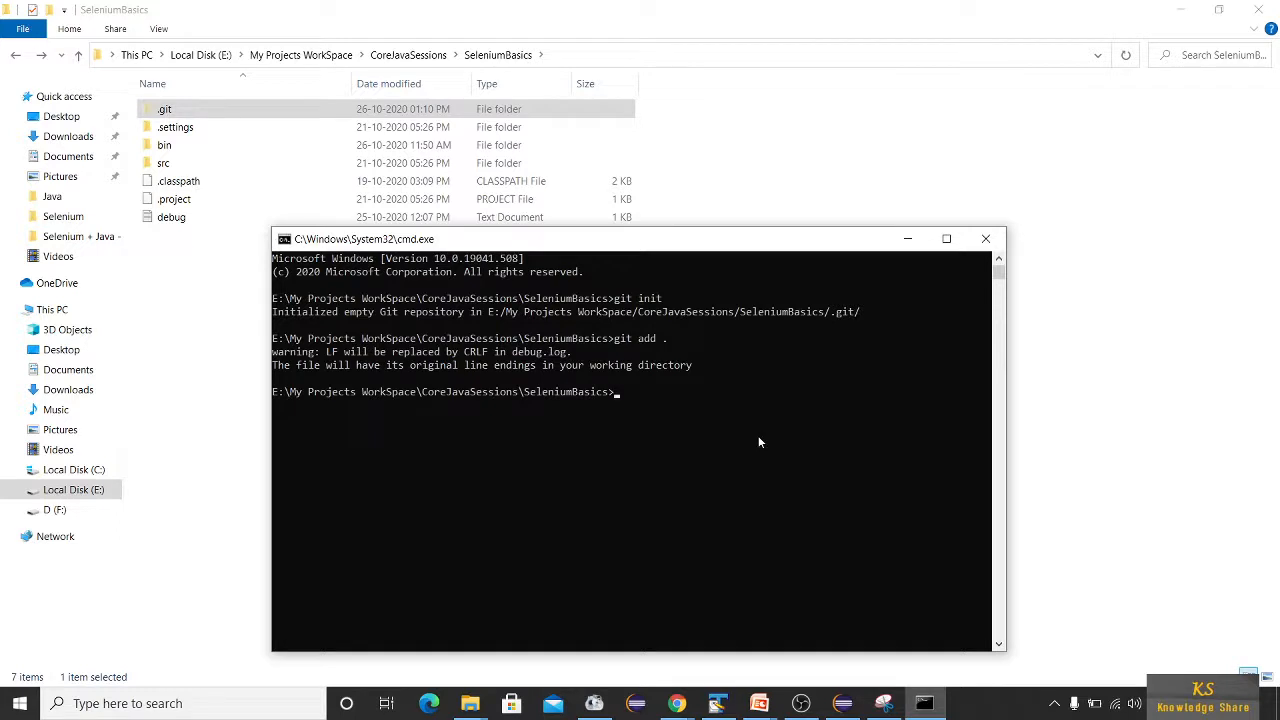
Step: Commit the staged files with git commit -m "initial commit", checking the commit syntax on the slide
type("git commit -m \"")
key("alt+Tab")
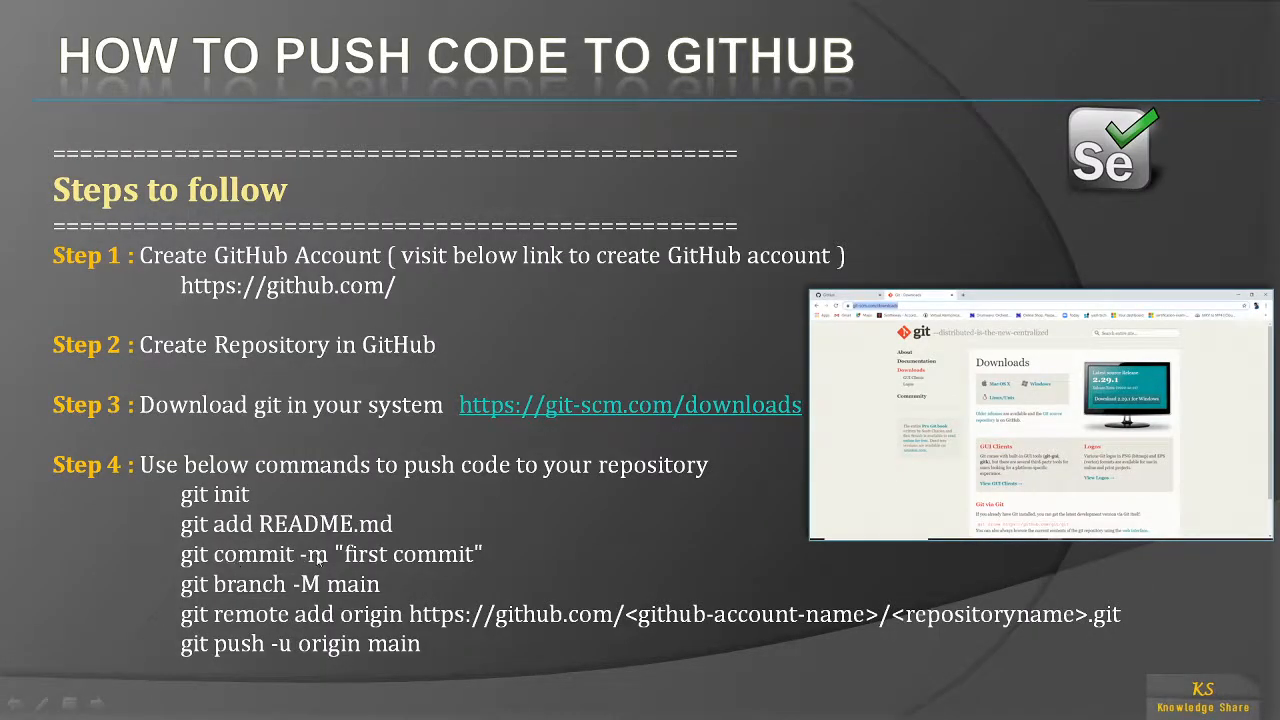
key("alt+Tab")
key("alt+Tab")
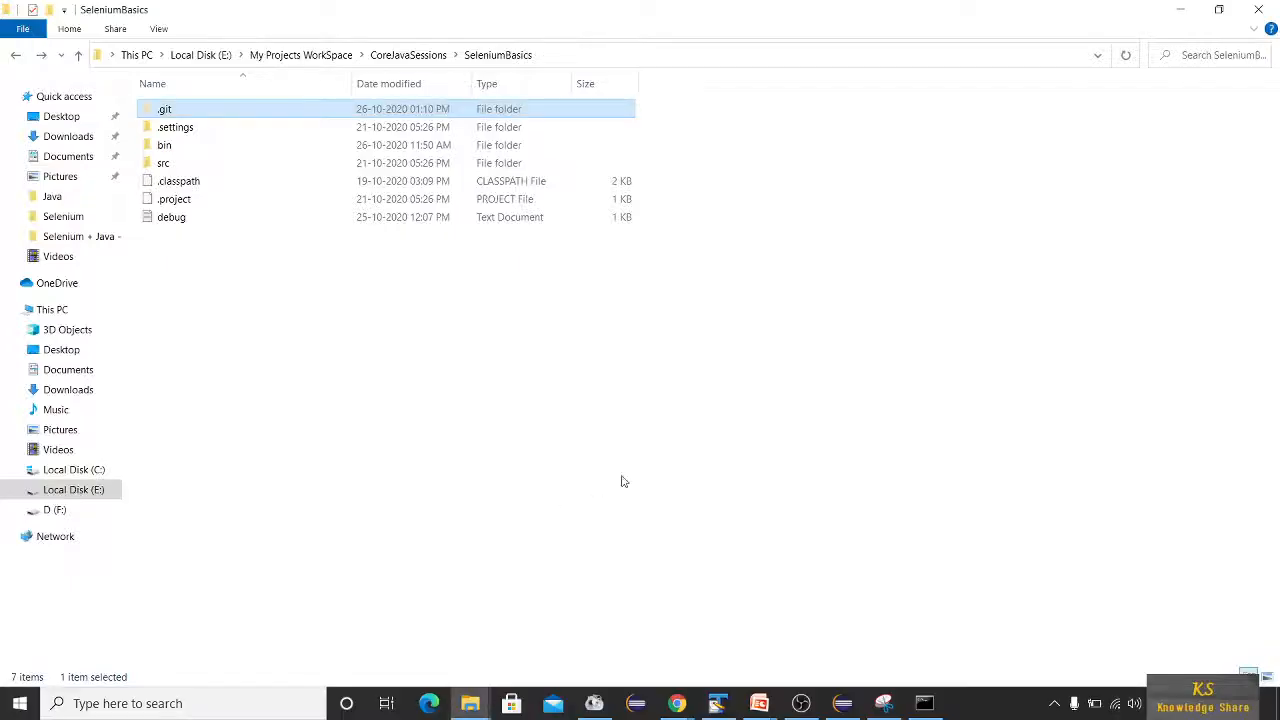
left_click(924, 703)
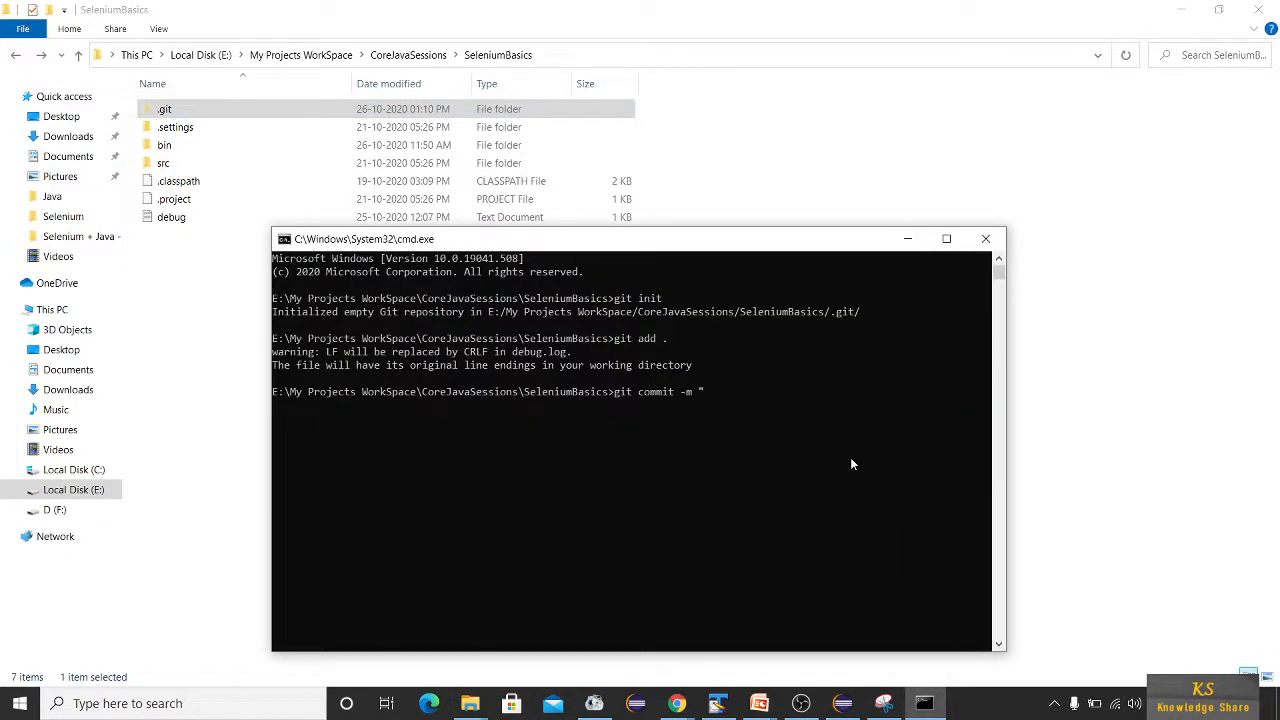
type("initial commit\"")
key("Return")
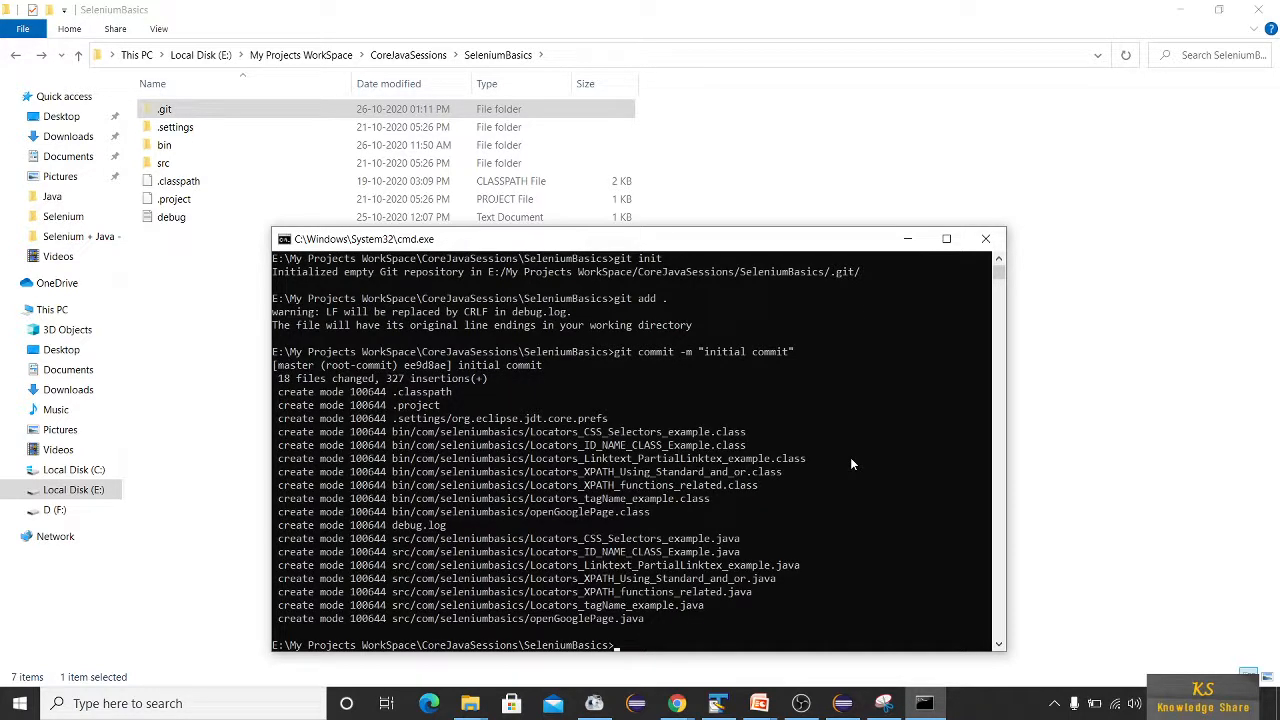
Step: Review the branch and remote commands on the slide and GitHub page, highlighting the repository URL and the git remote add origin line
key("alt+Tab")
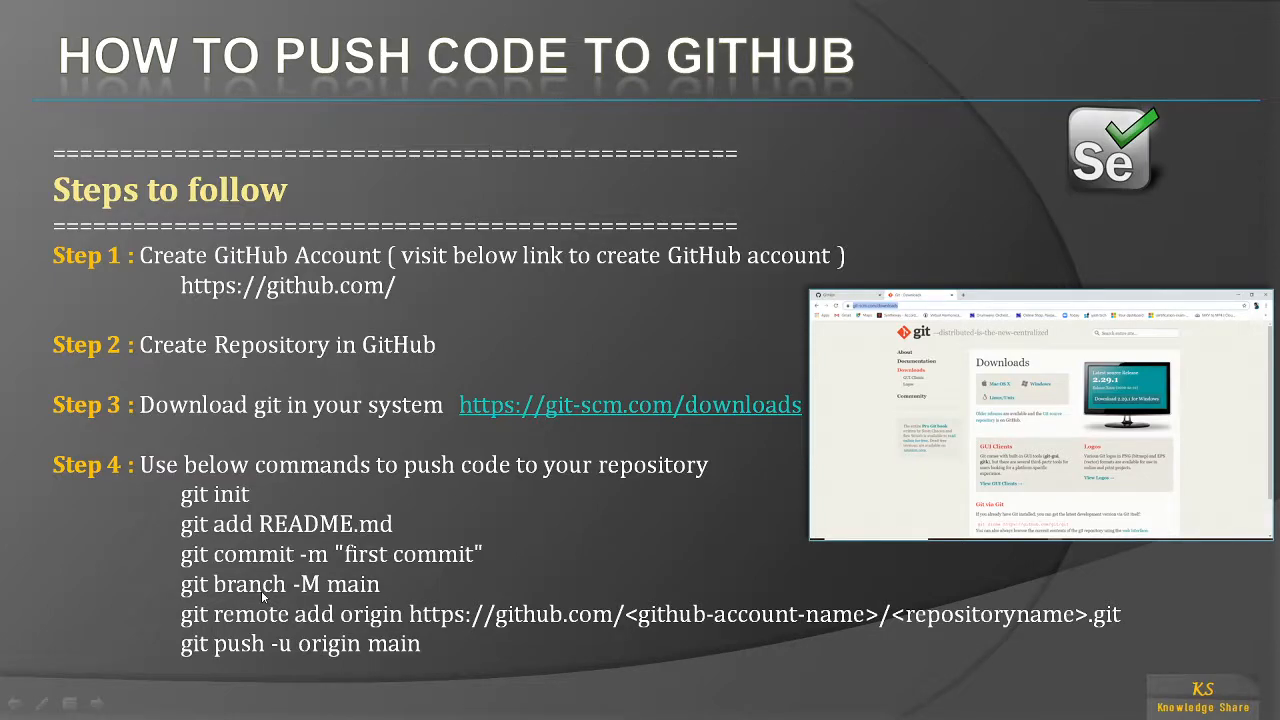
key("alt+Tab")
key("alt+Tab")
key("alt+Tab")
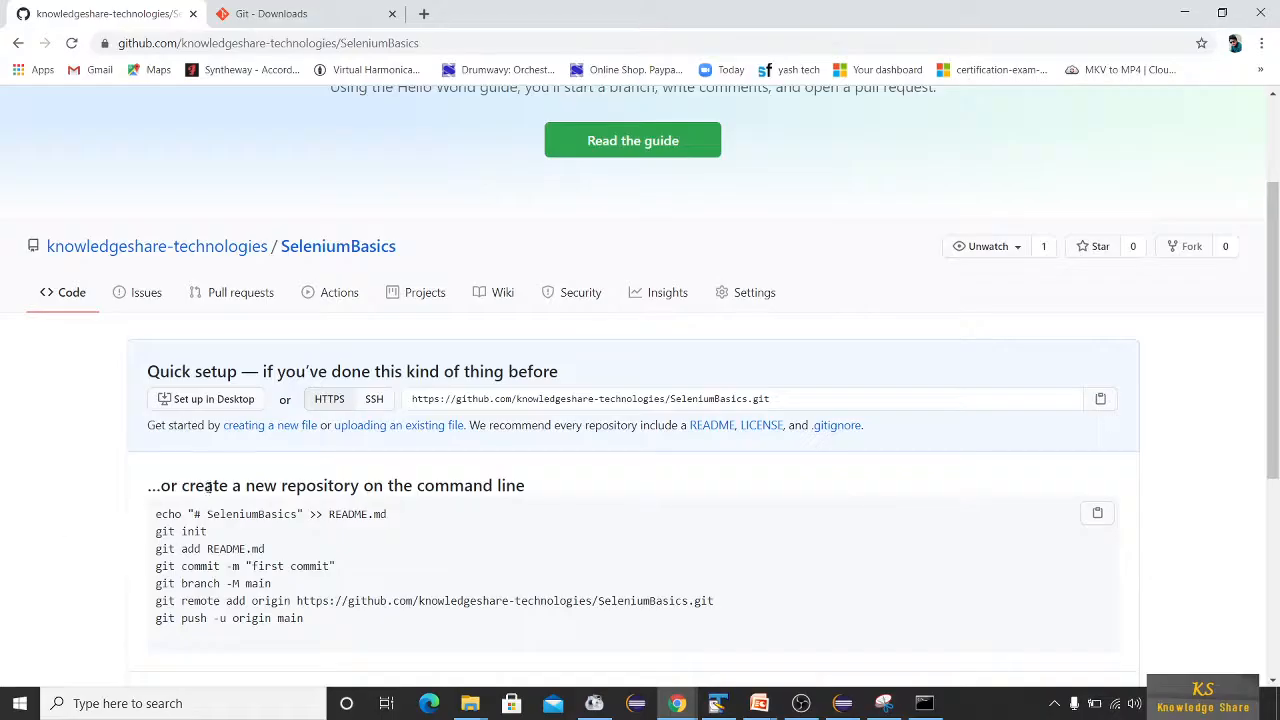
scroll(286, 463, "down", 3)
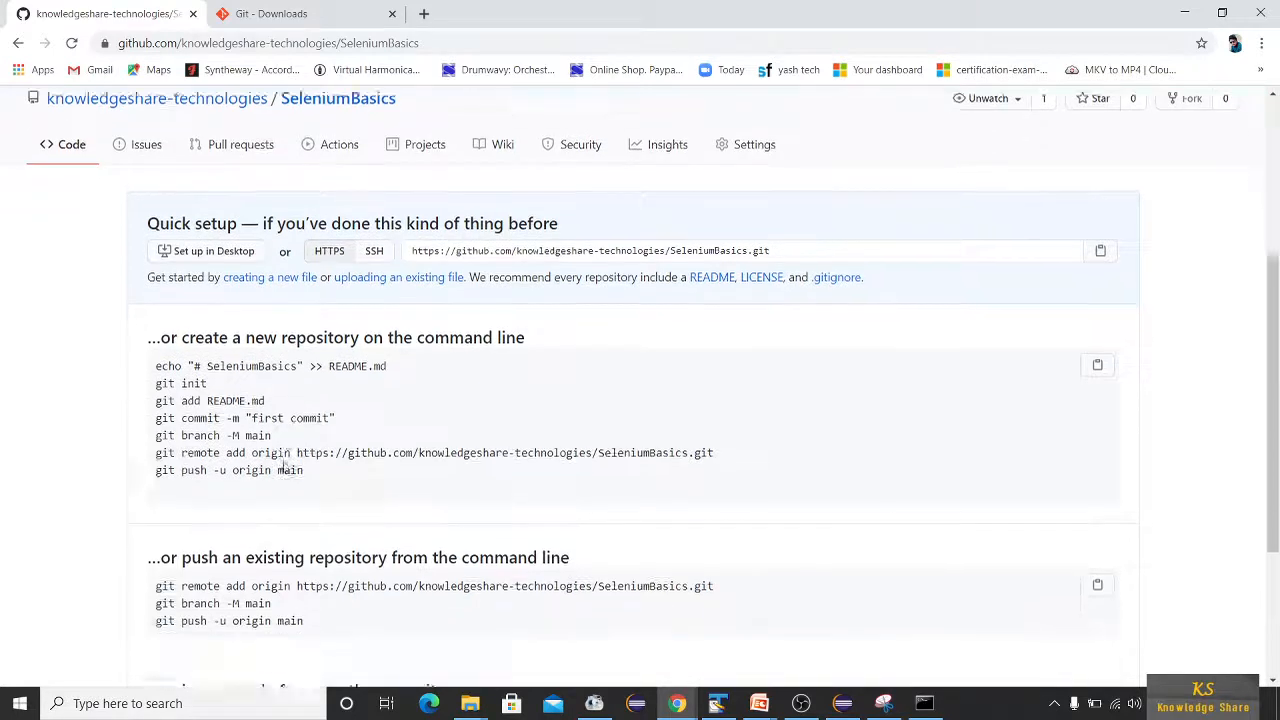
scroll(451, 486, "down", 1)
scroll(319, 520, "up", 3)
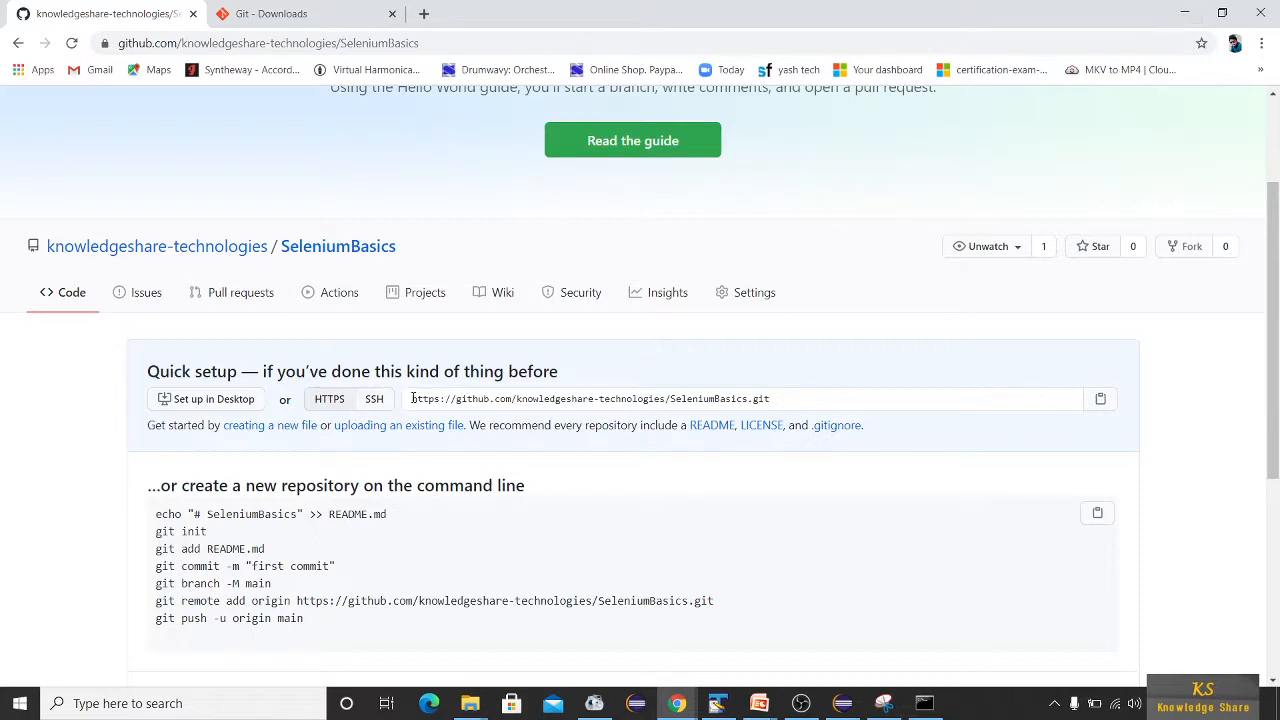
left_click_drag(412, 398, 789, 400)
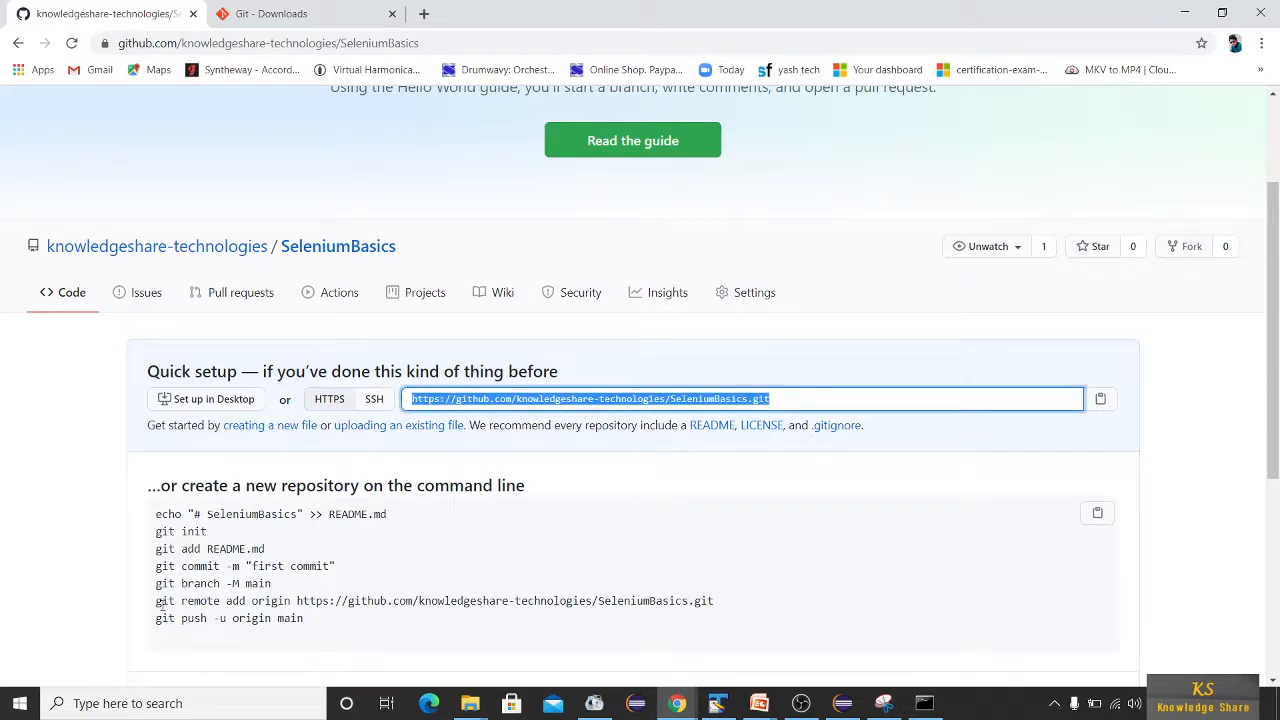
left_click_drag(157, 606, 757, 601)
left_click_drag(506, 602, 496, 602)
left_click_drag(263, 601, 579, 601)
Step: Move the Command Prompt clear of GitHub's remote command, recheck that command on the slide and GitHub page, and return to the Command Prompt
key("alt+Tab")
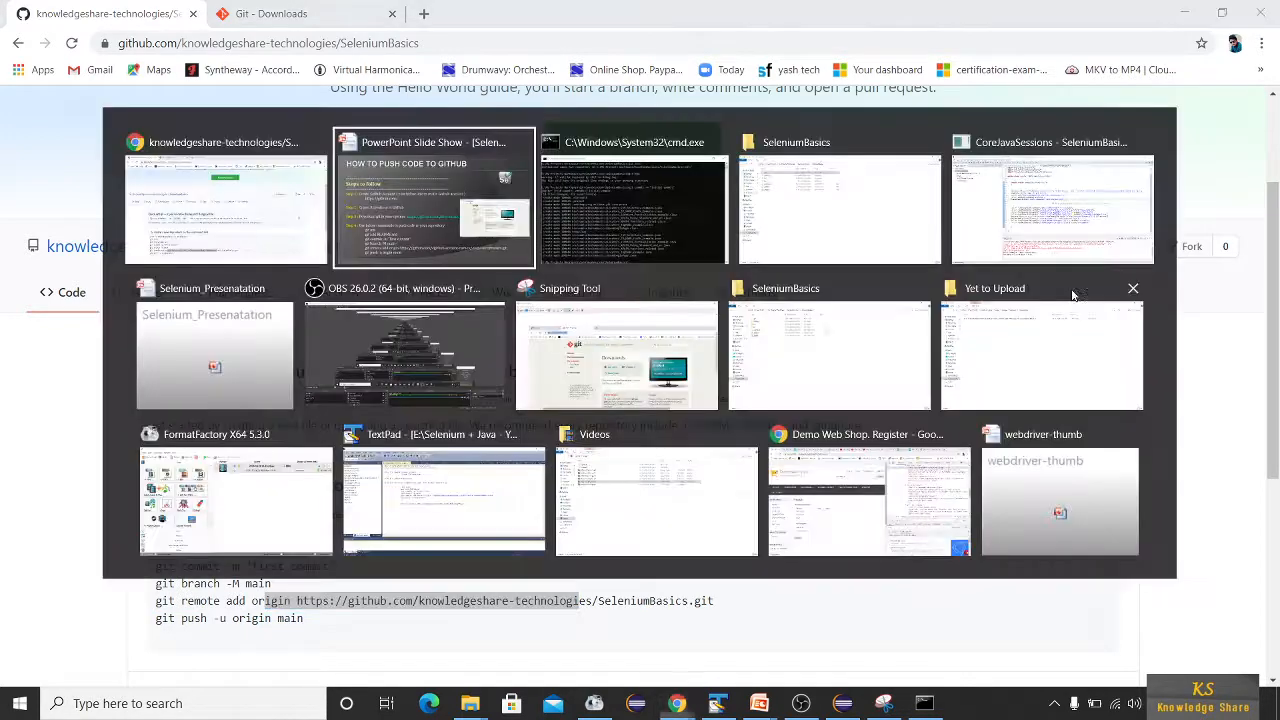
key("alt+Tab")
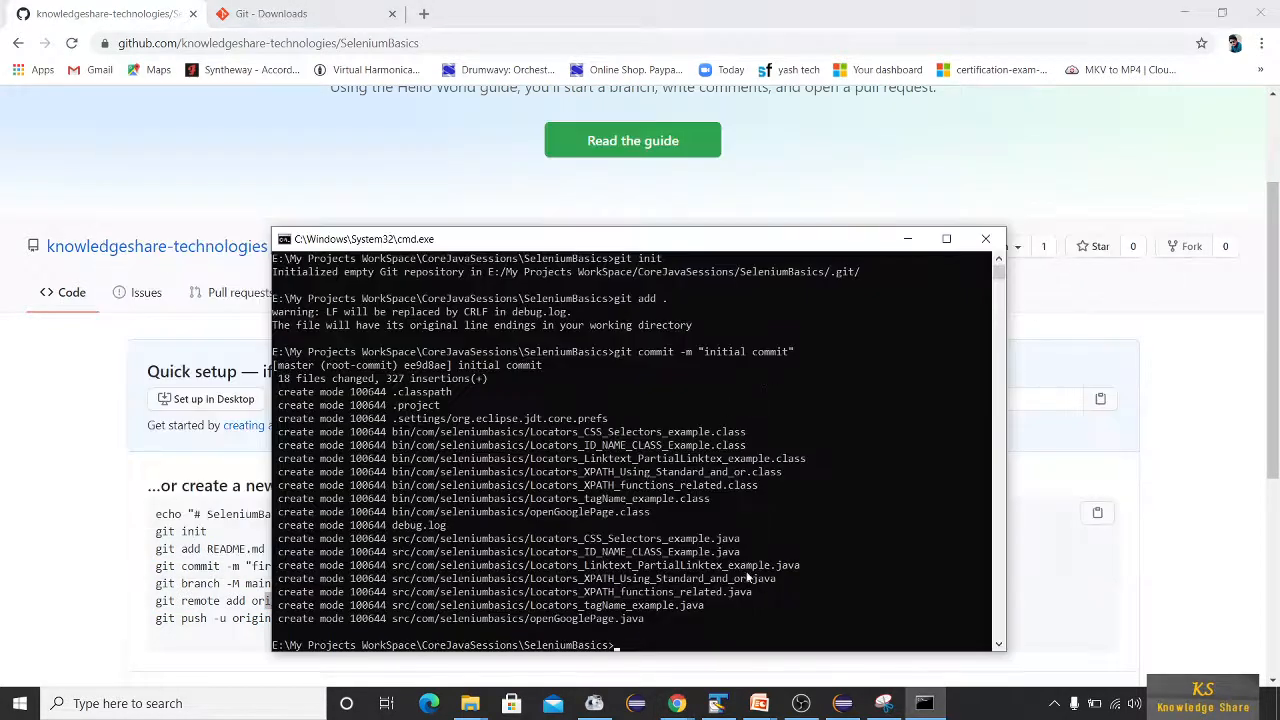
left_click_drag(573, 241, 505, 158)
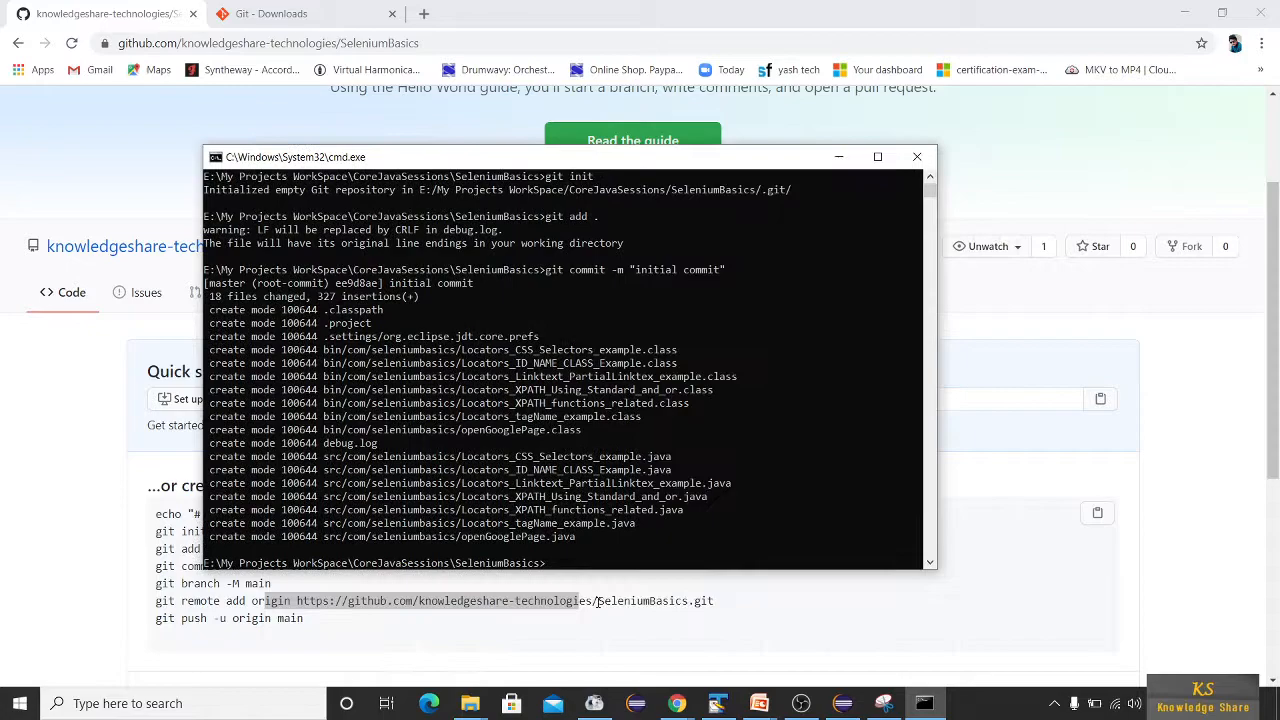
left_click(1019, 605)
left_click(759, 703)
left_click(872, 655)
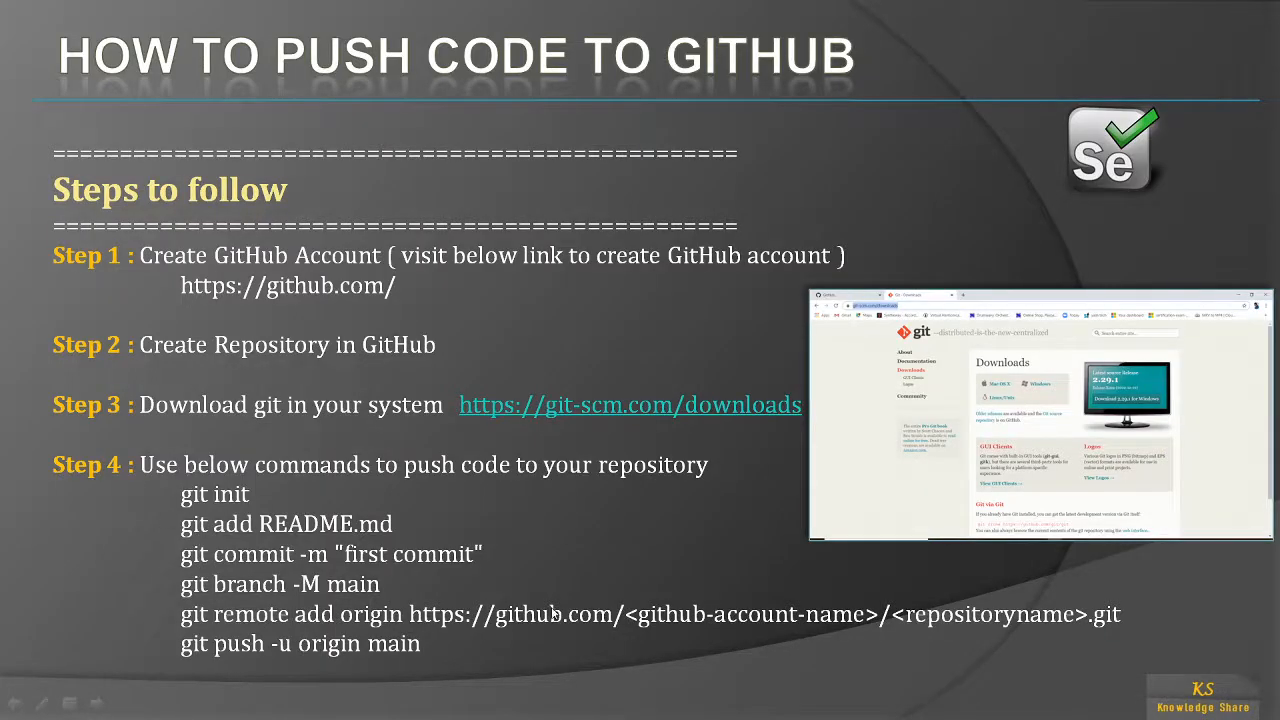
key("alt+Tab")
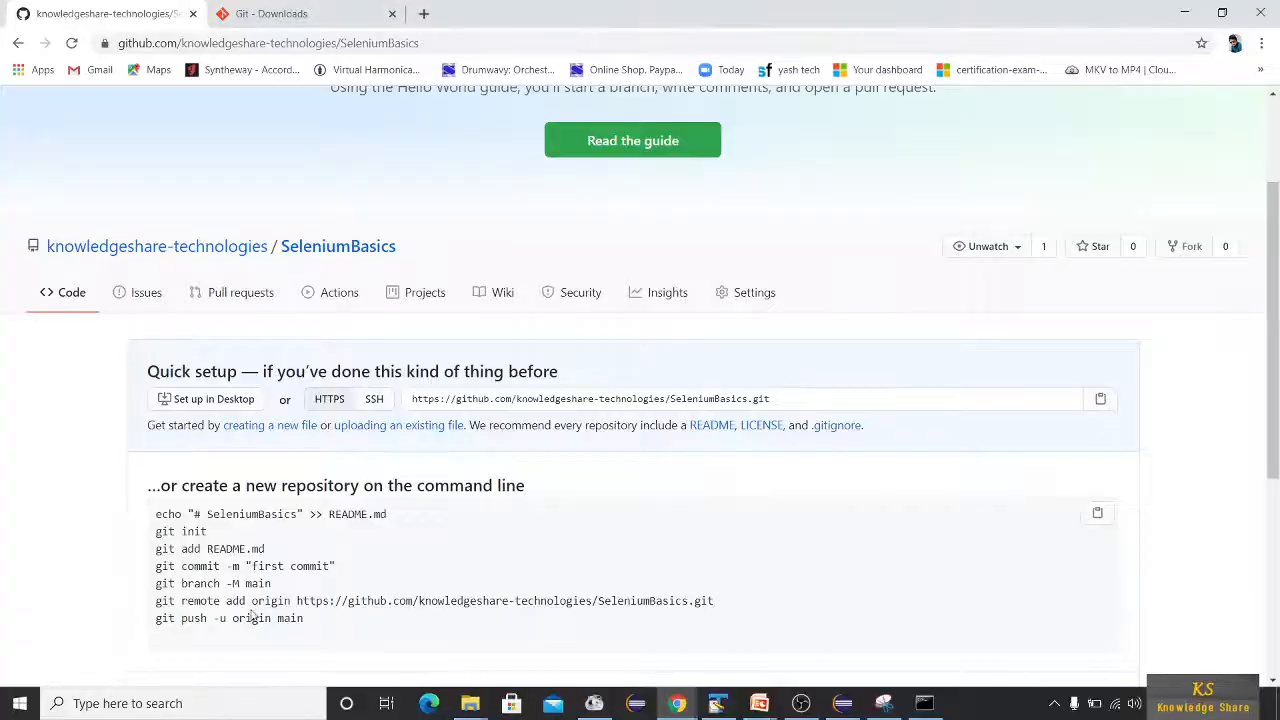
scroll(254, 616, "down", 1)
left_click(925, 706)
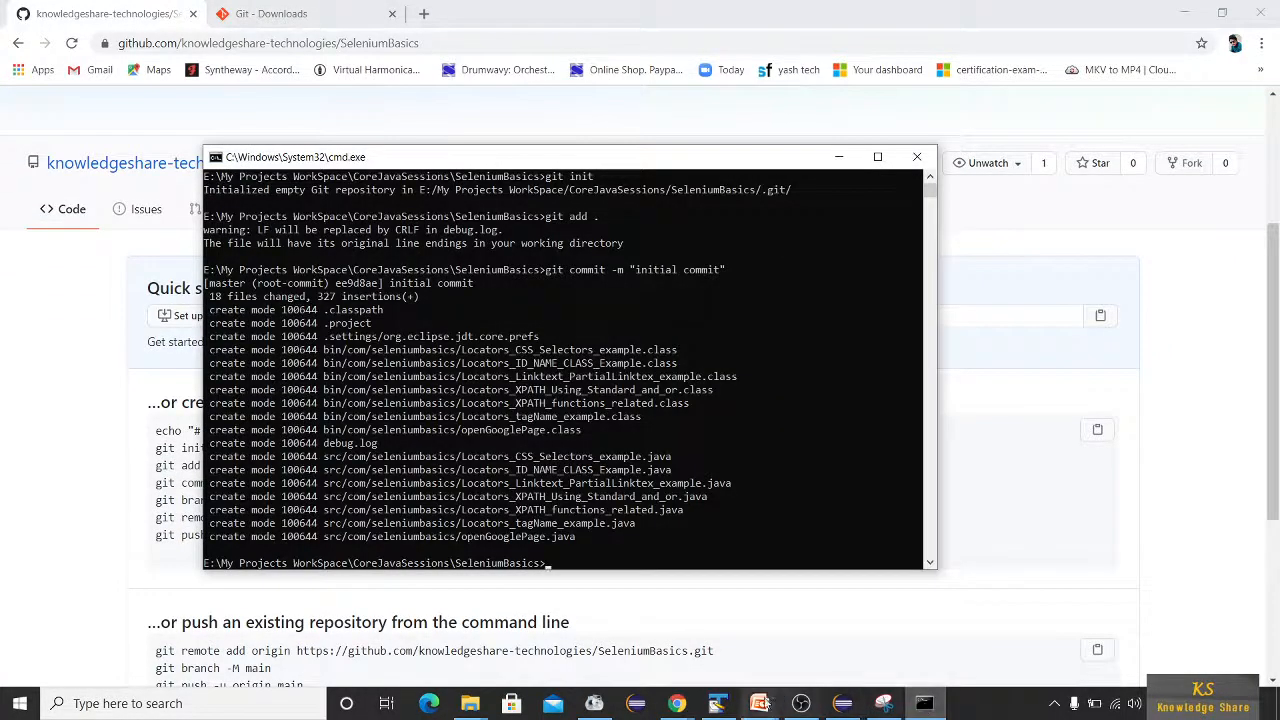
Step: Move the Command Prompt clear of GitHub's command list and rename the current branch with git branch -M main
left_click(470, 703)
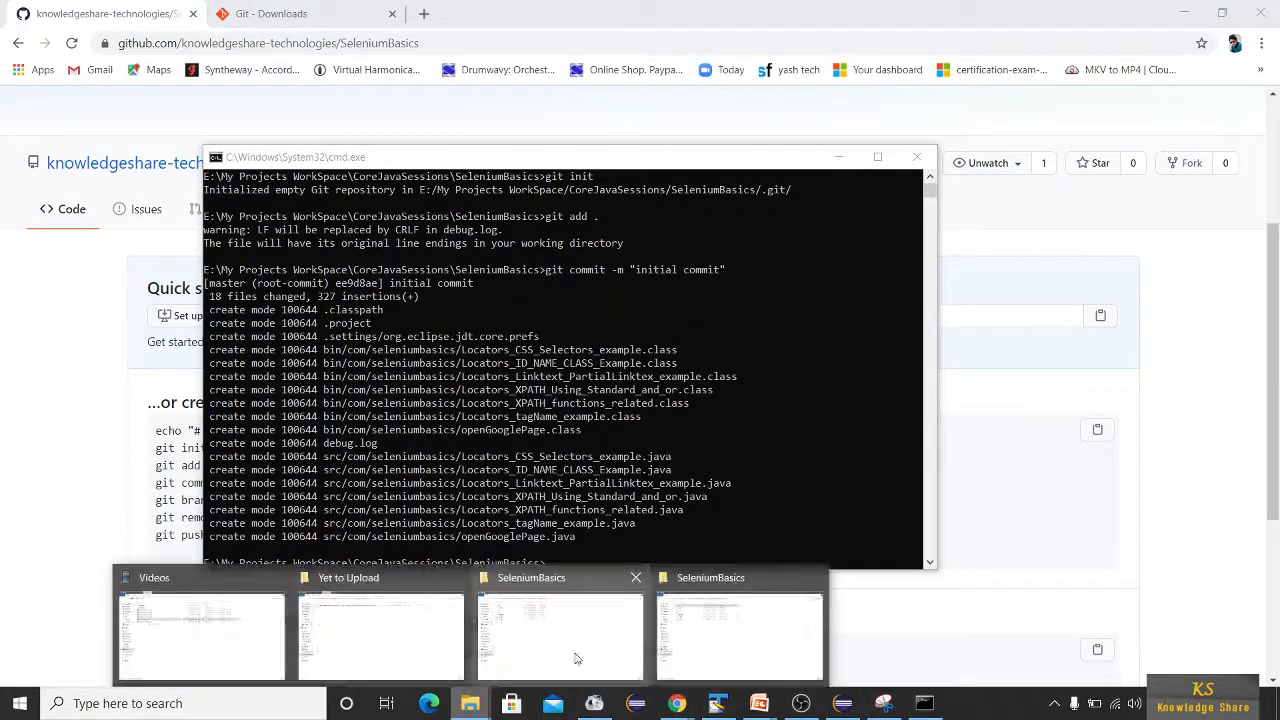
left_click(924, 703)
left_click_drag(534, 160, 774, 101)
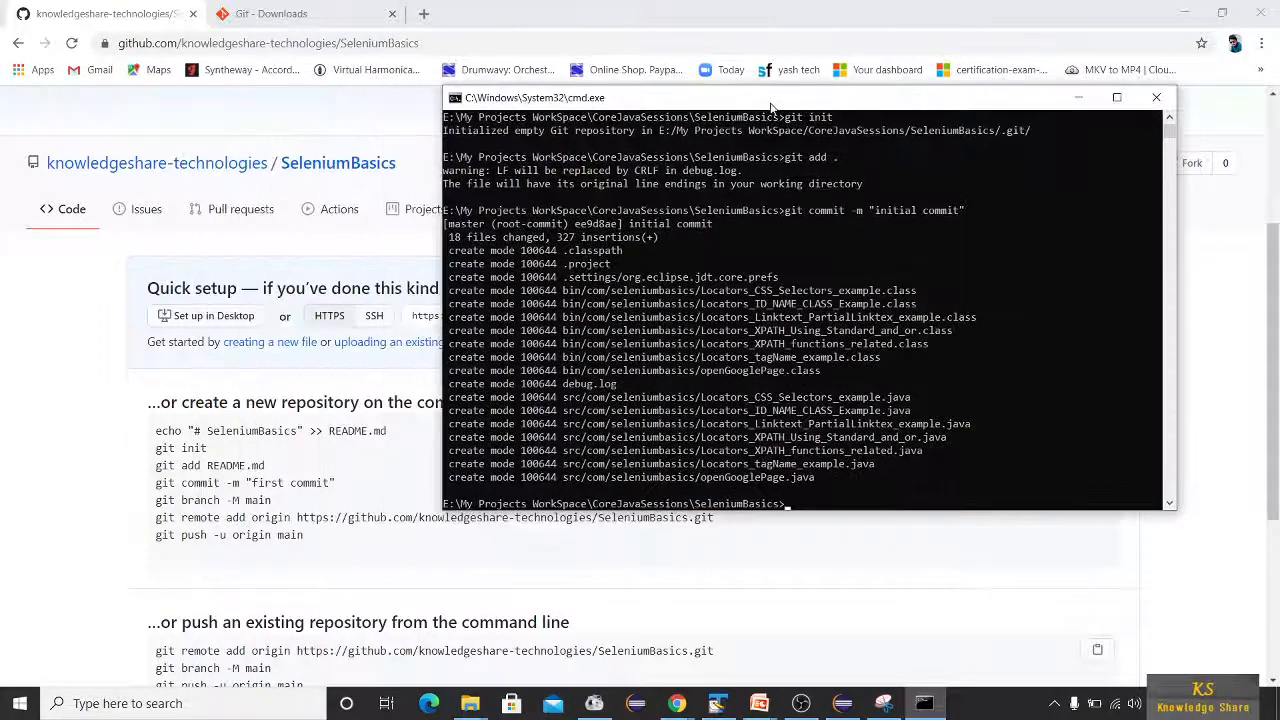
type("git branch -M main")
key("Return")
scroll(900, 490, "down", 1)
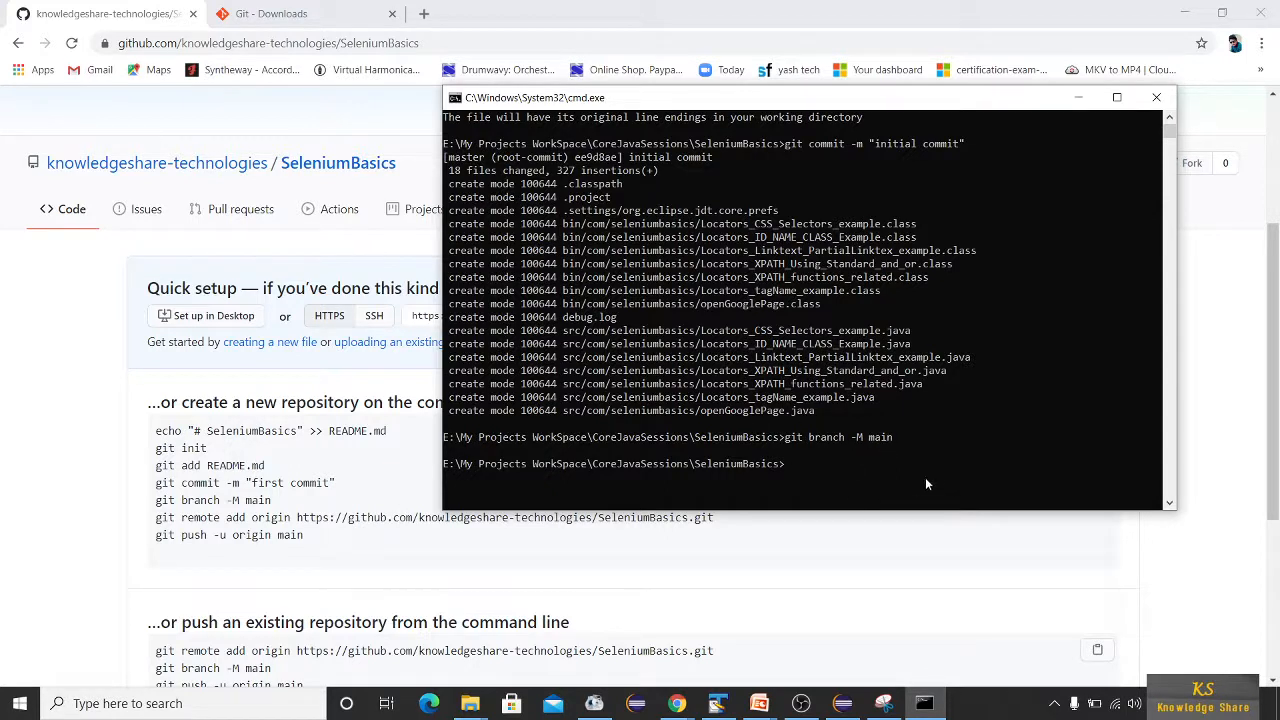
type("git remote add origin")
left_click(285, 505)
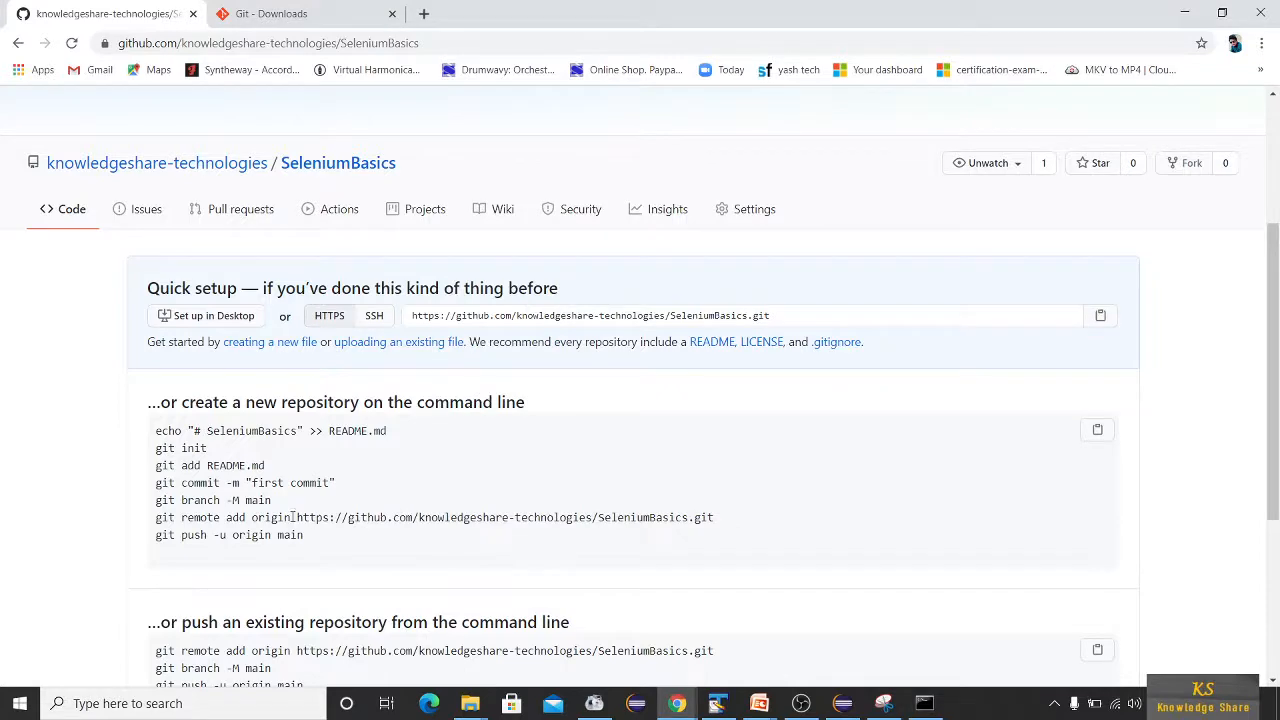
left_click_drag(297, 517, 716, 517)
key("ctrl+c")
key("alt+Tab")
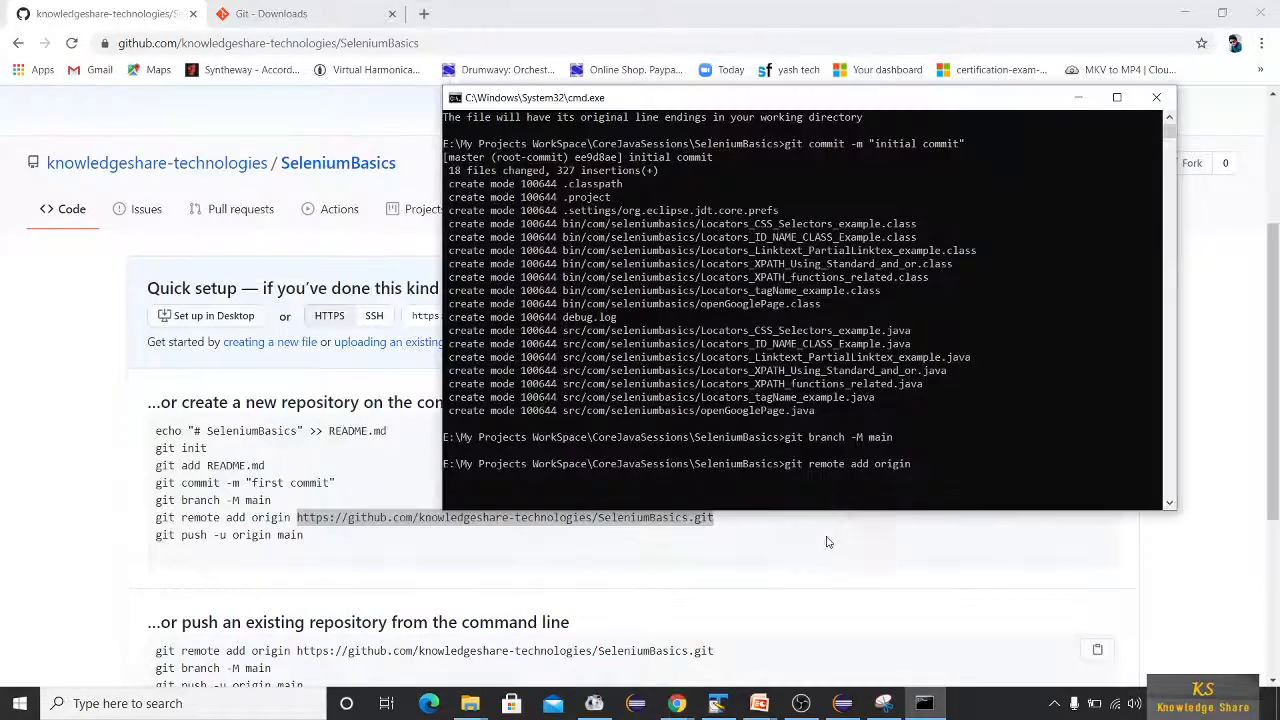
right_click(946, 483)
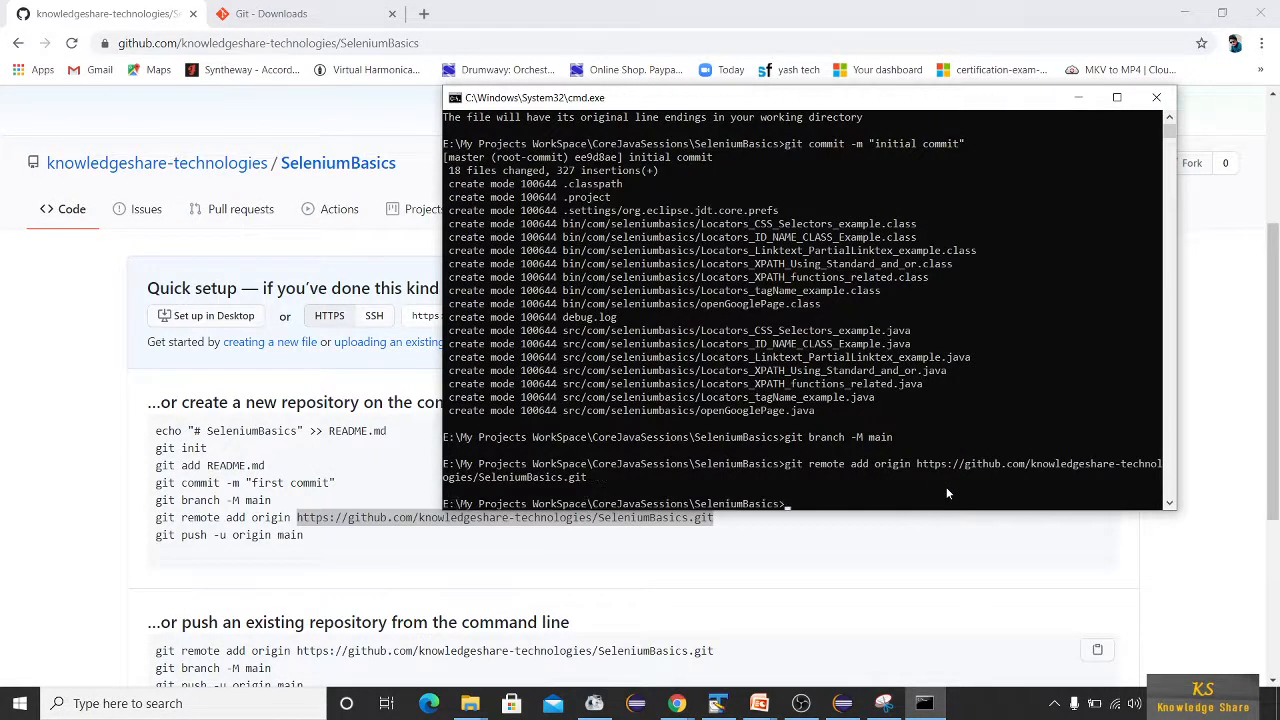
key("Return")
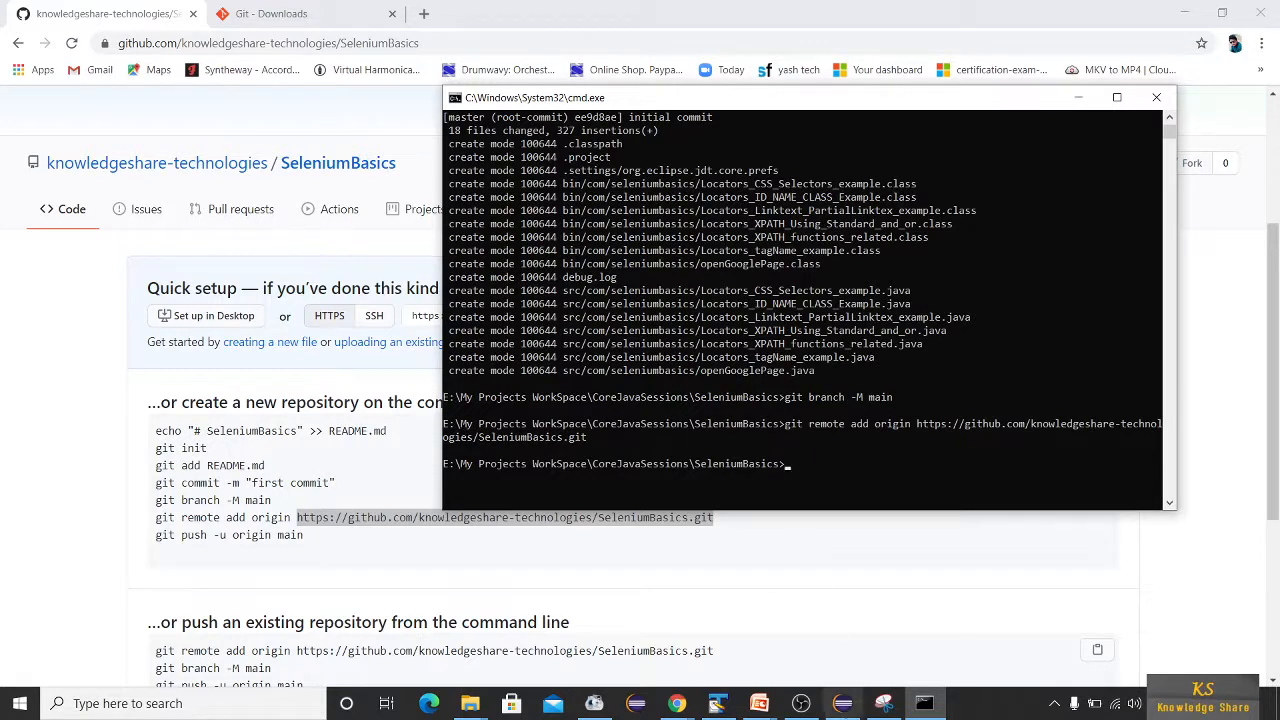
Step: Inspect the contents of the .git folder inside the SeleniumBasics project in File Explorer, and return to the Command Prompt
mouse_move(467, 707)
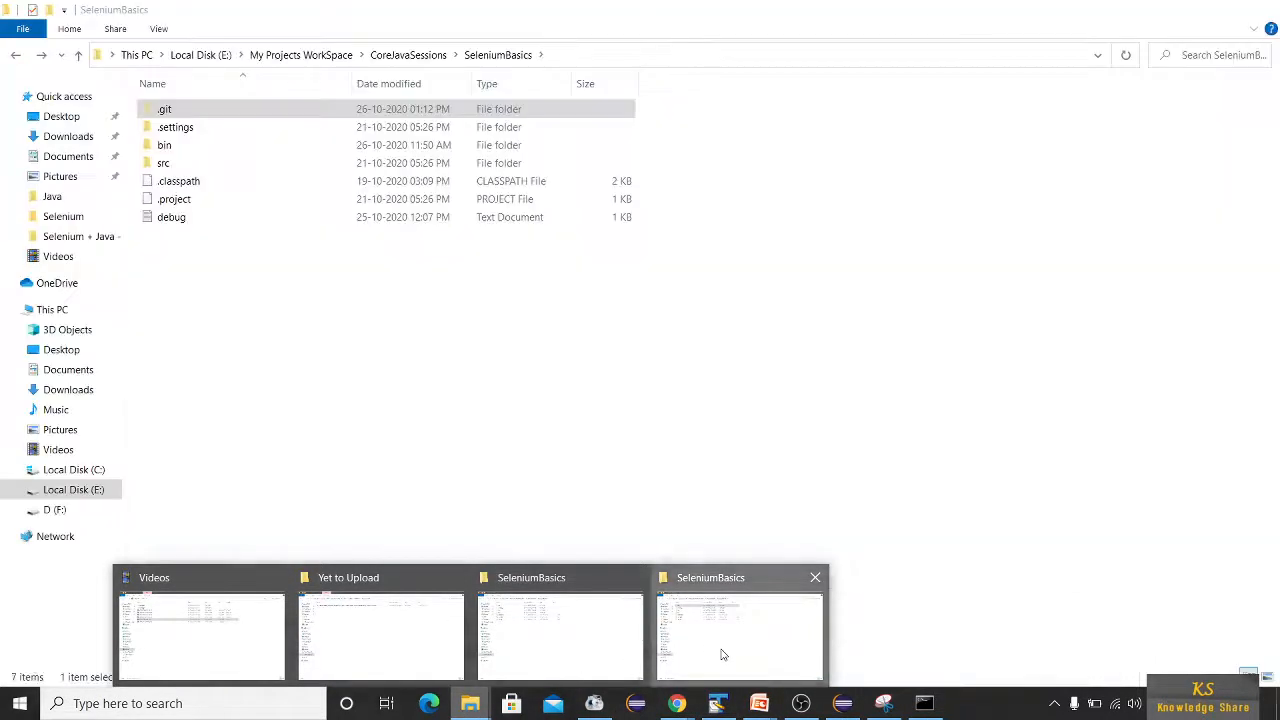
left_click(720, 651)
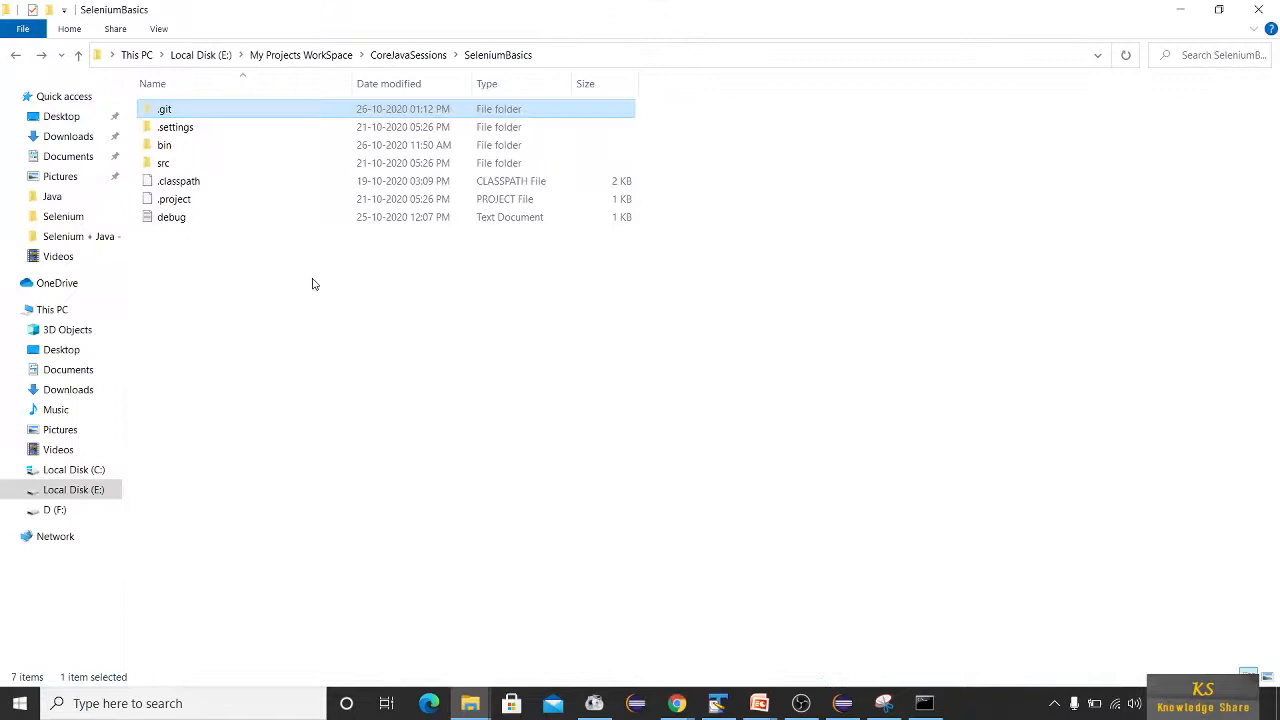
double_click(165, 110)
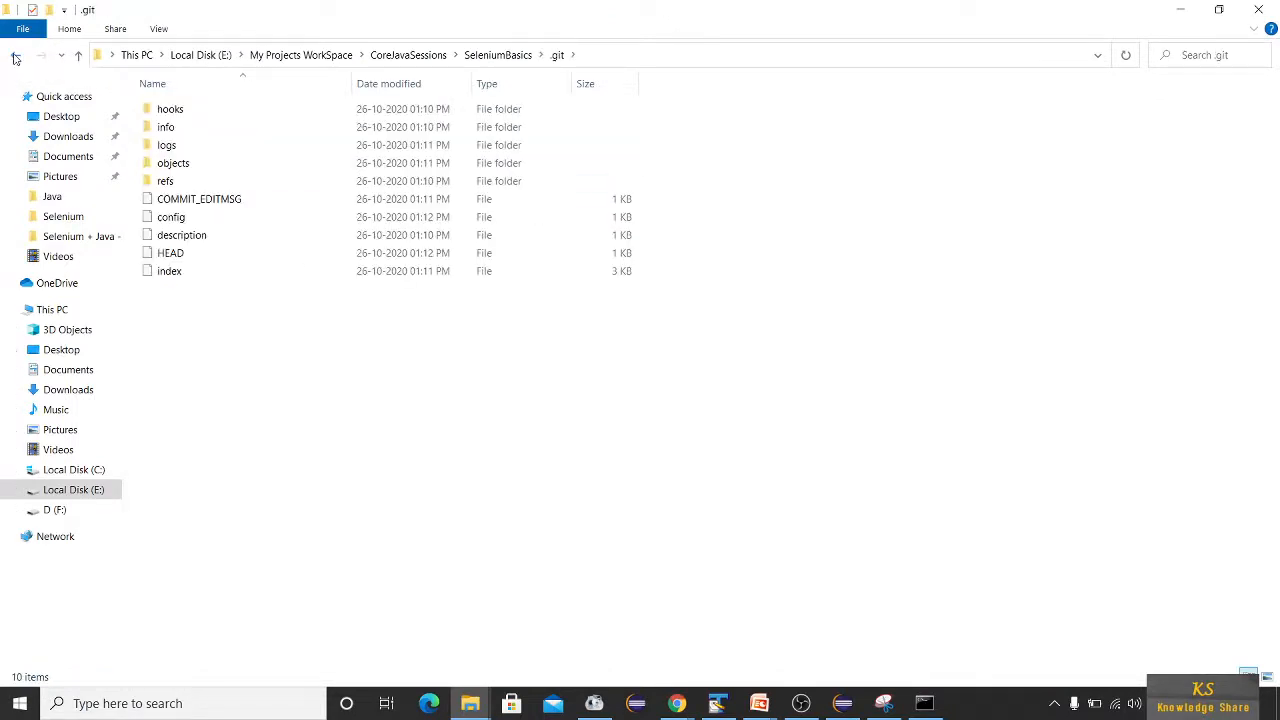
left_click(15, 56)
key("alt+Tab")
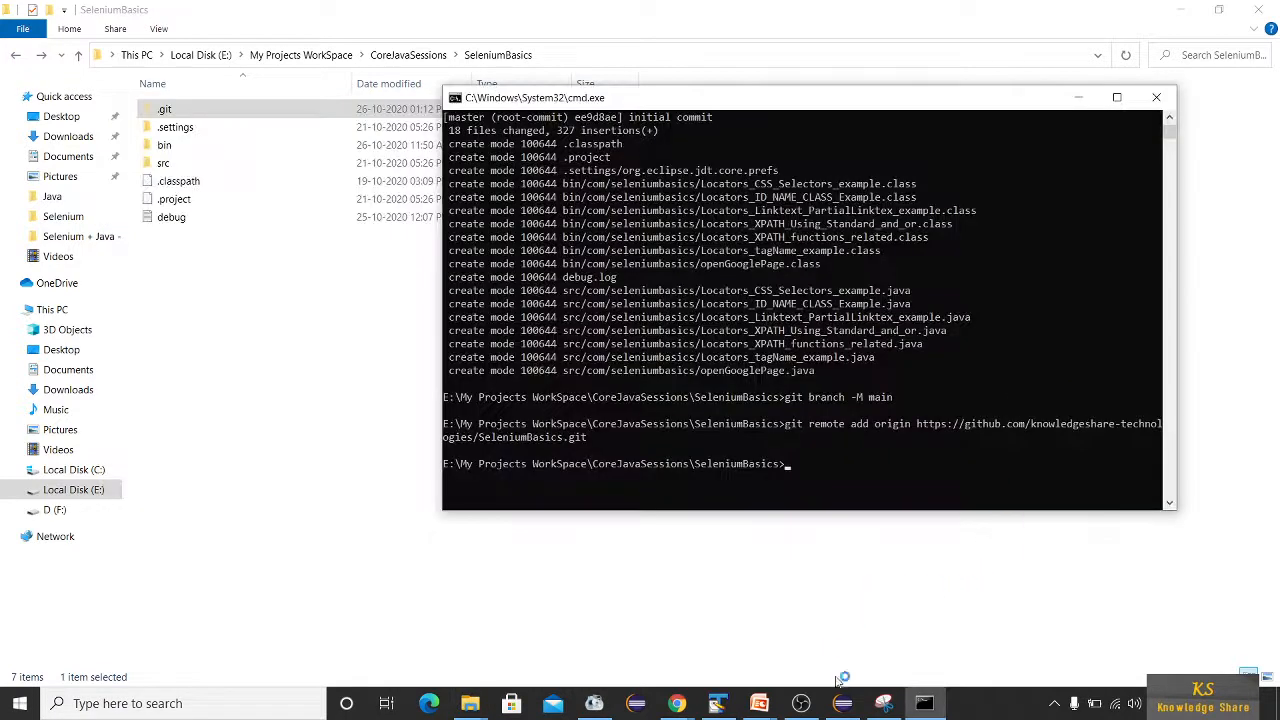
Step: Copy git push -u origin main from the GitHub page and run it in the Command Prompt
left_click(677, 704)
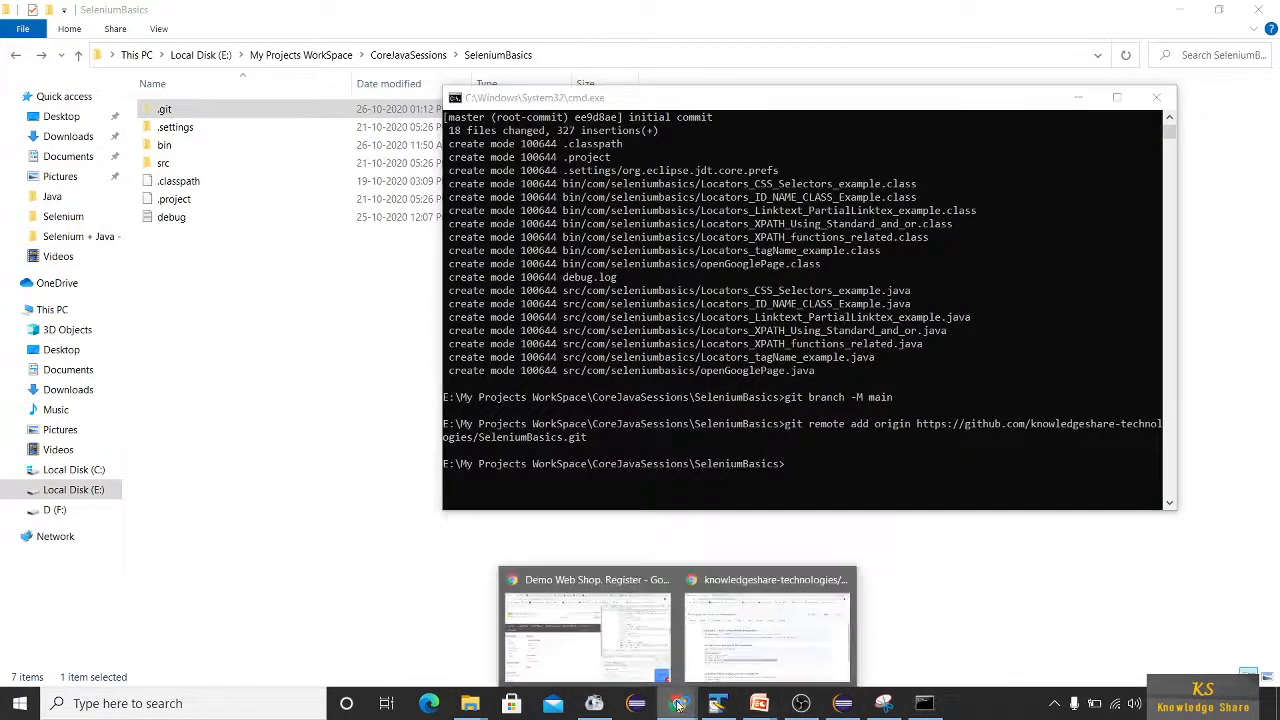
left_click(767, 640)
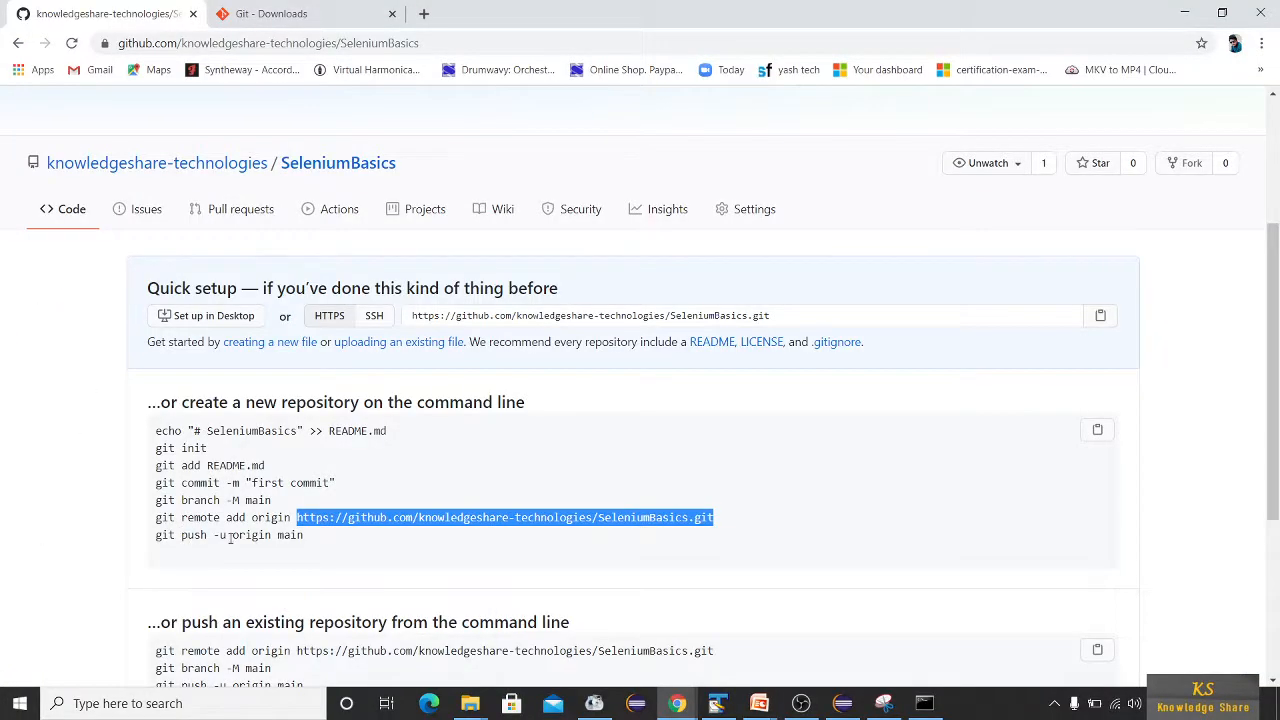
left_click_drag(237, 531, 156, 536)
key("ctrl+c")
left_click(924, 703)
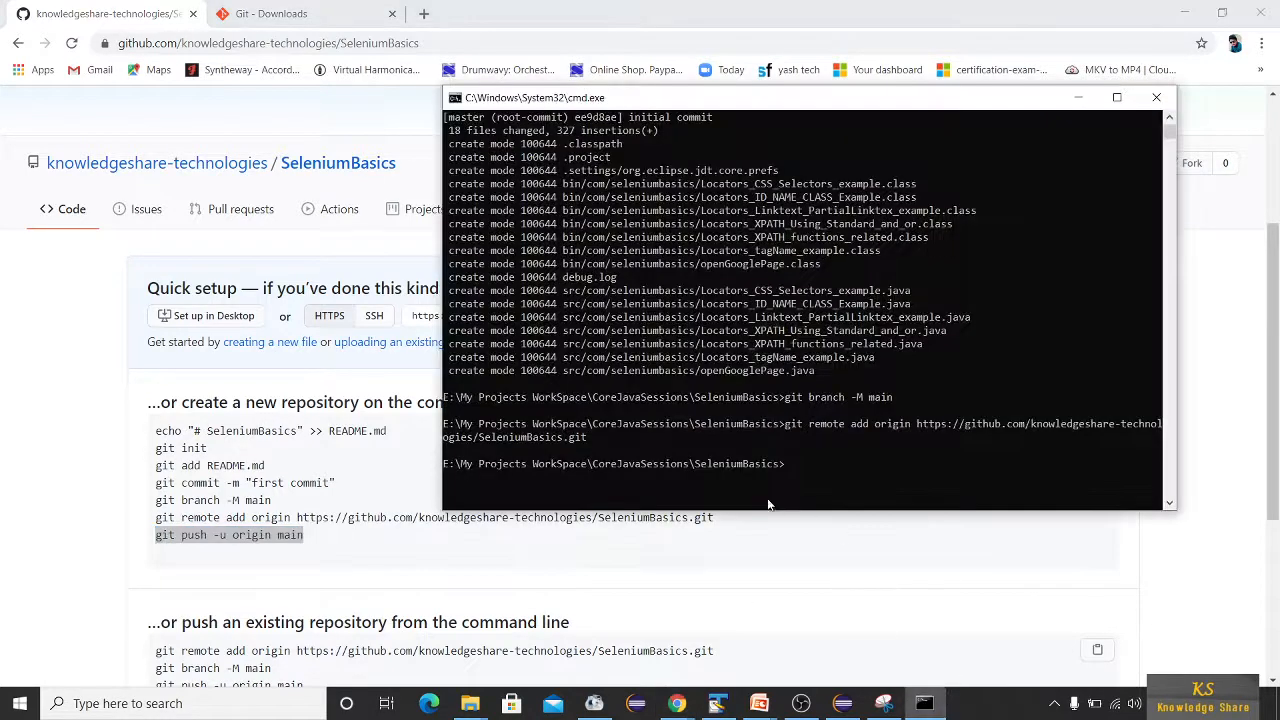
left_click(823, 464)
right_click(853, 507)
key("Return")
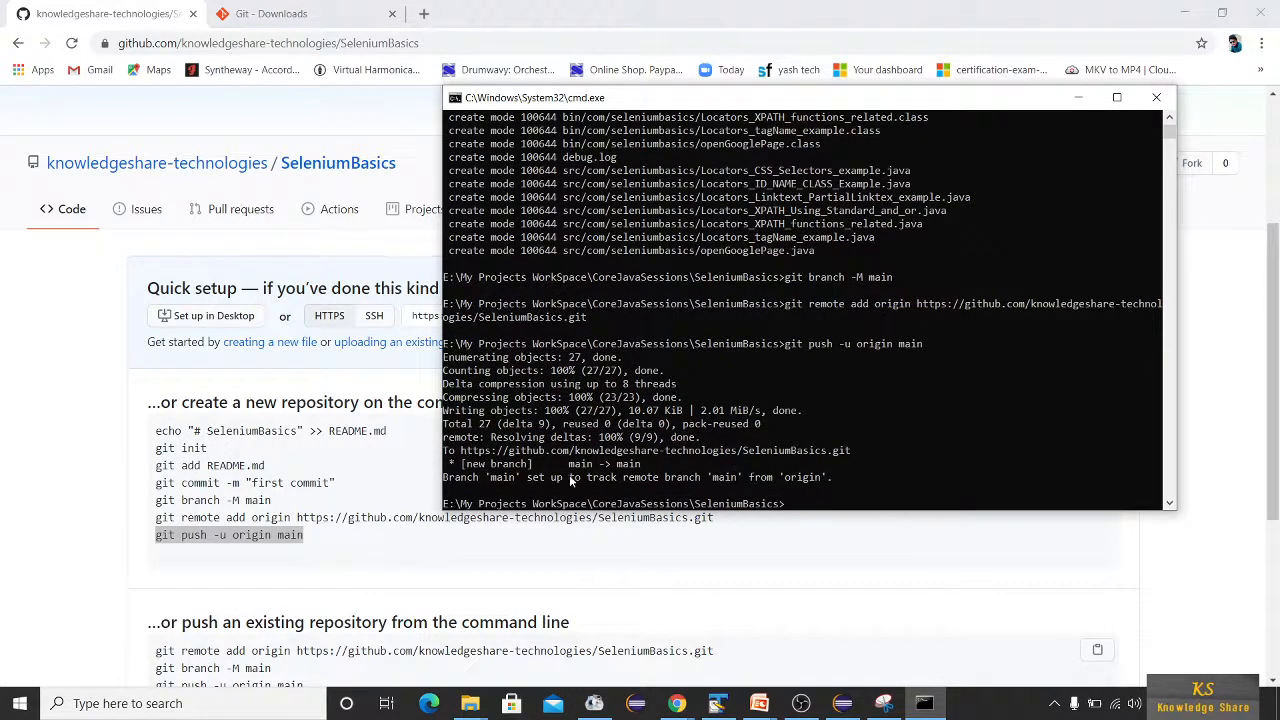
Step: Open the SeleniumBasics repository from the knowledgeshare-technologies profile on GitHub and review its pushed files
left_click(108, 312)
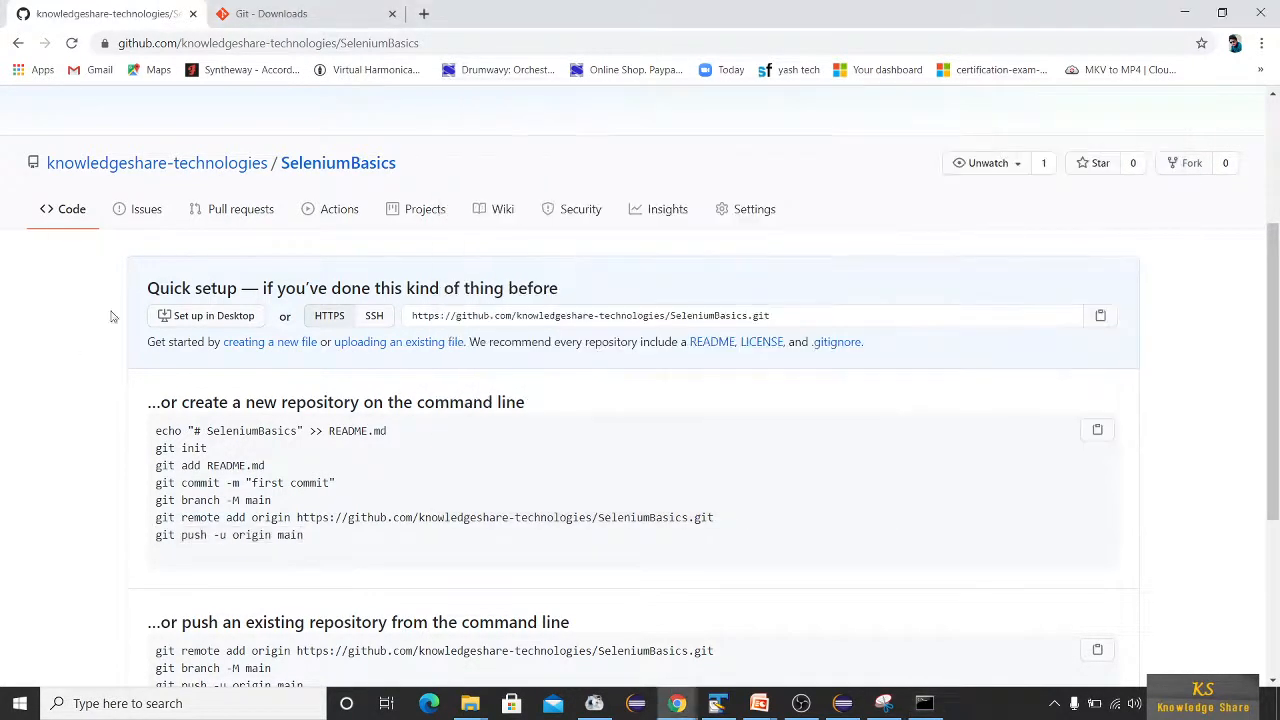
left_click(229, 166)
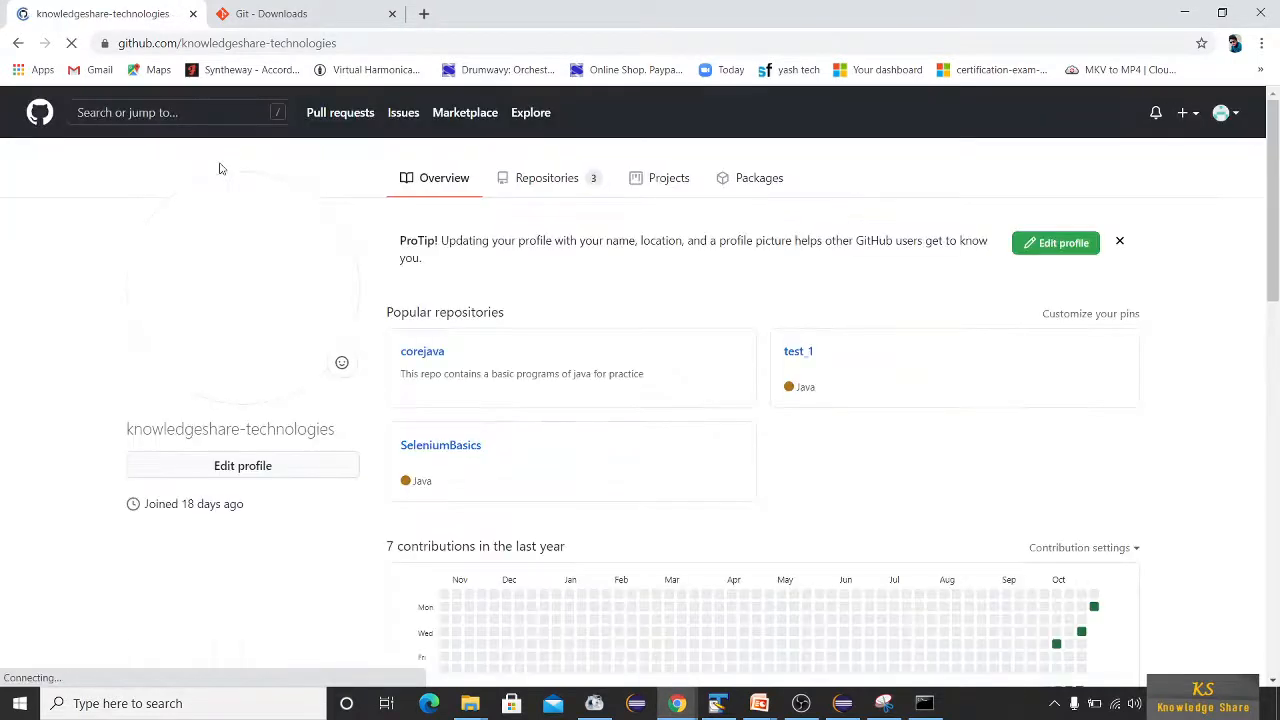
scroll(447, 482, "down", 1)
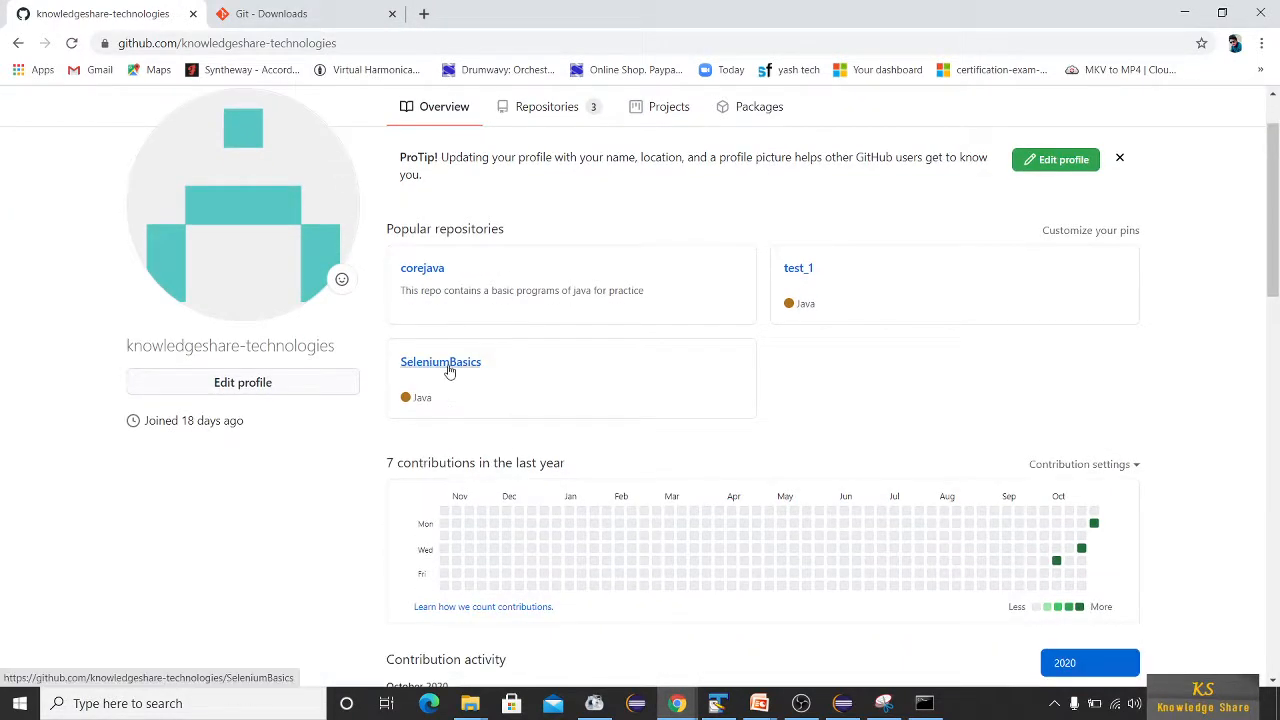
left_click(449, 369)
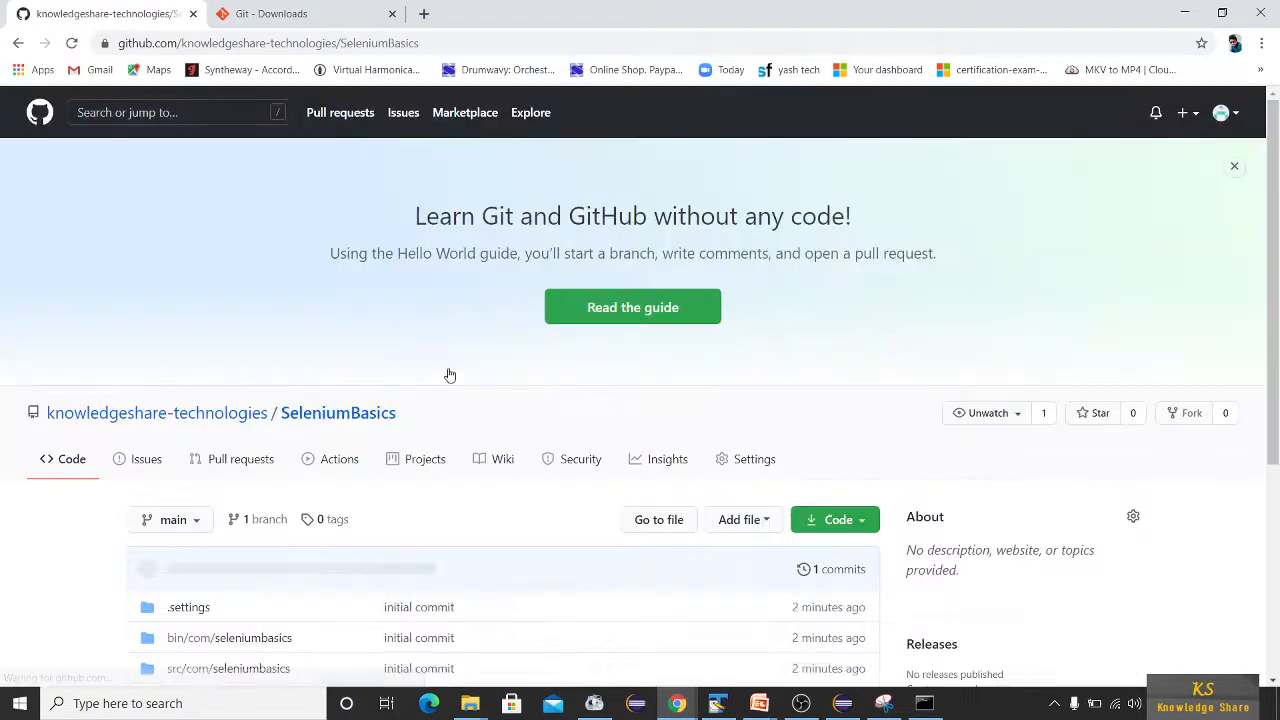
scroll(480, 543, "down", 3)
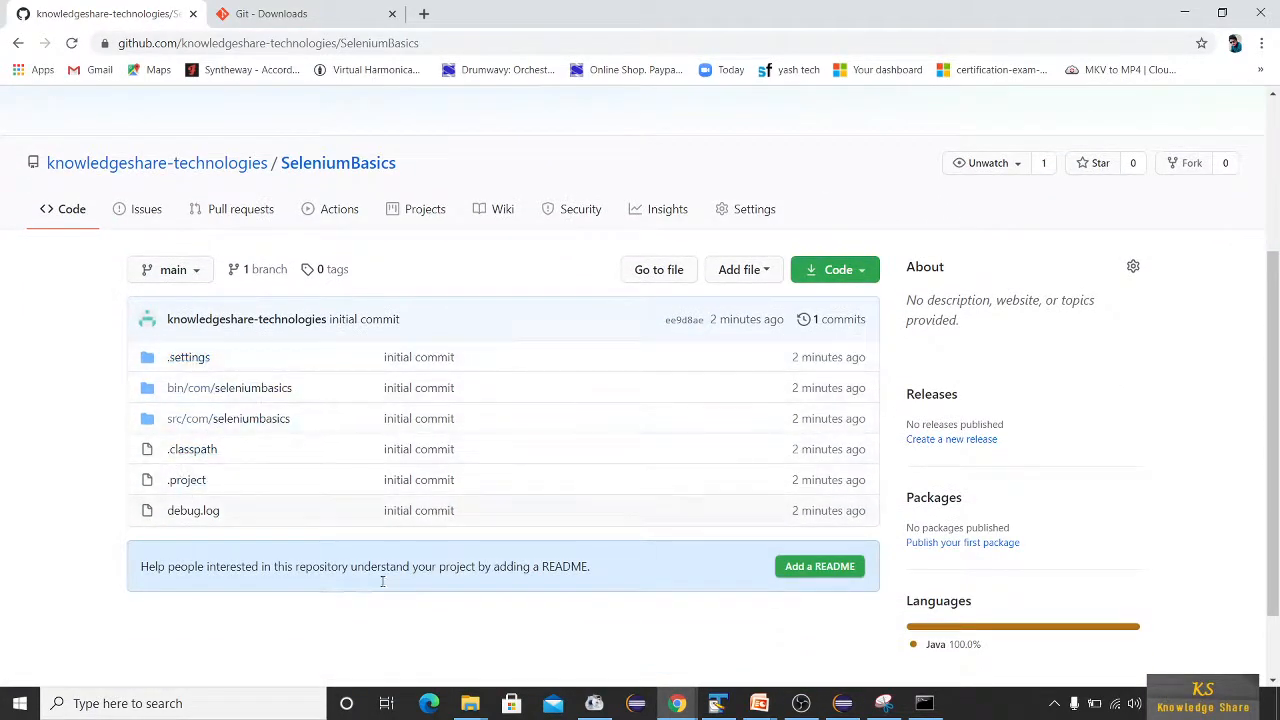
Step: Switch to Eclipse, close the project properties, expand the src folder, and compare its package with the folders on GitHub
left_click(843, 703)
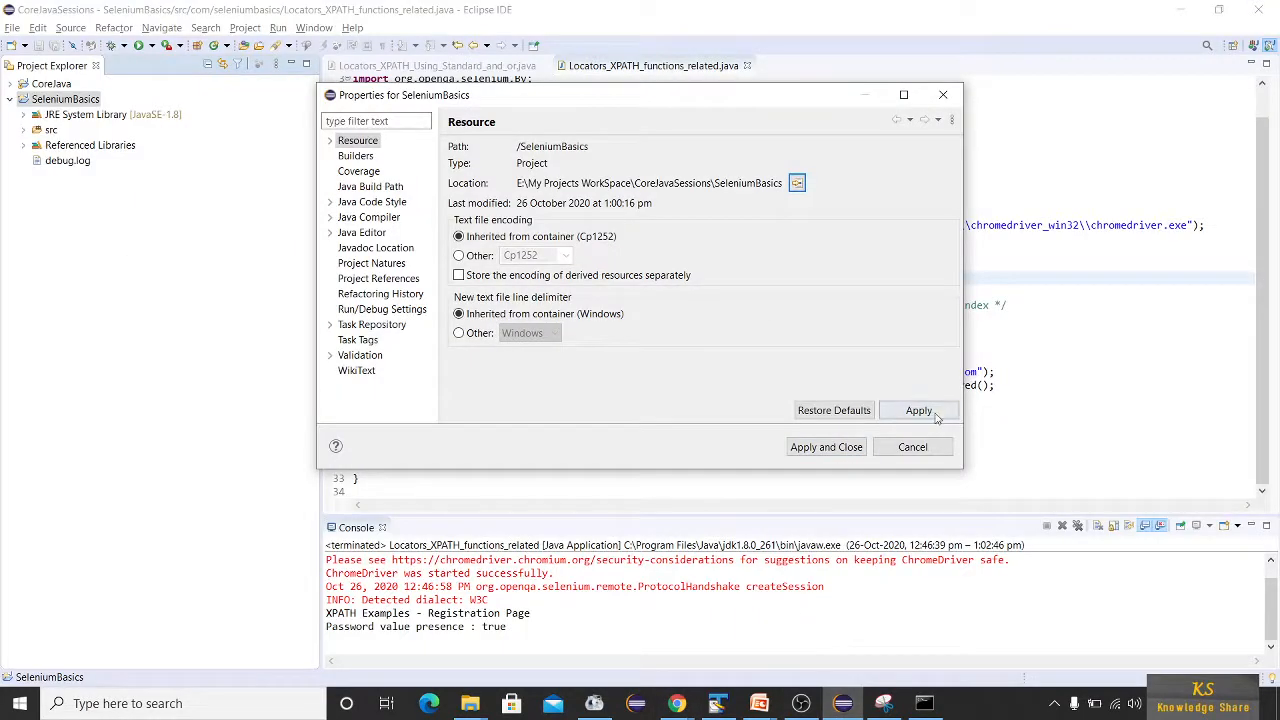
left_click(938, 455)
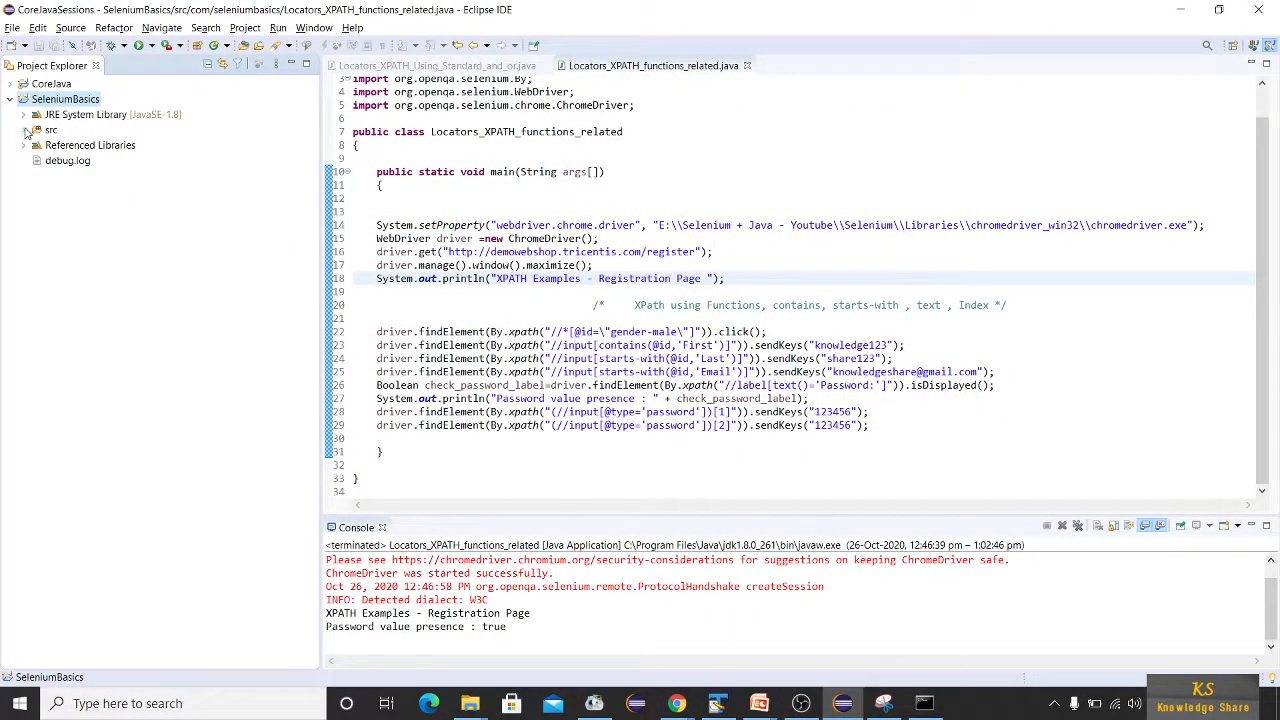
left_click(24, 130)
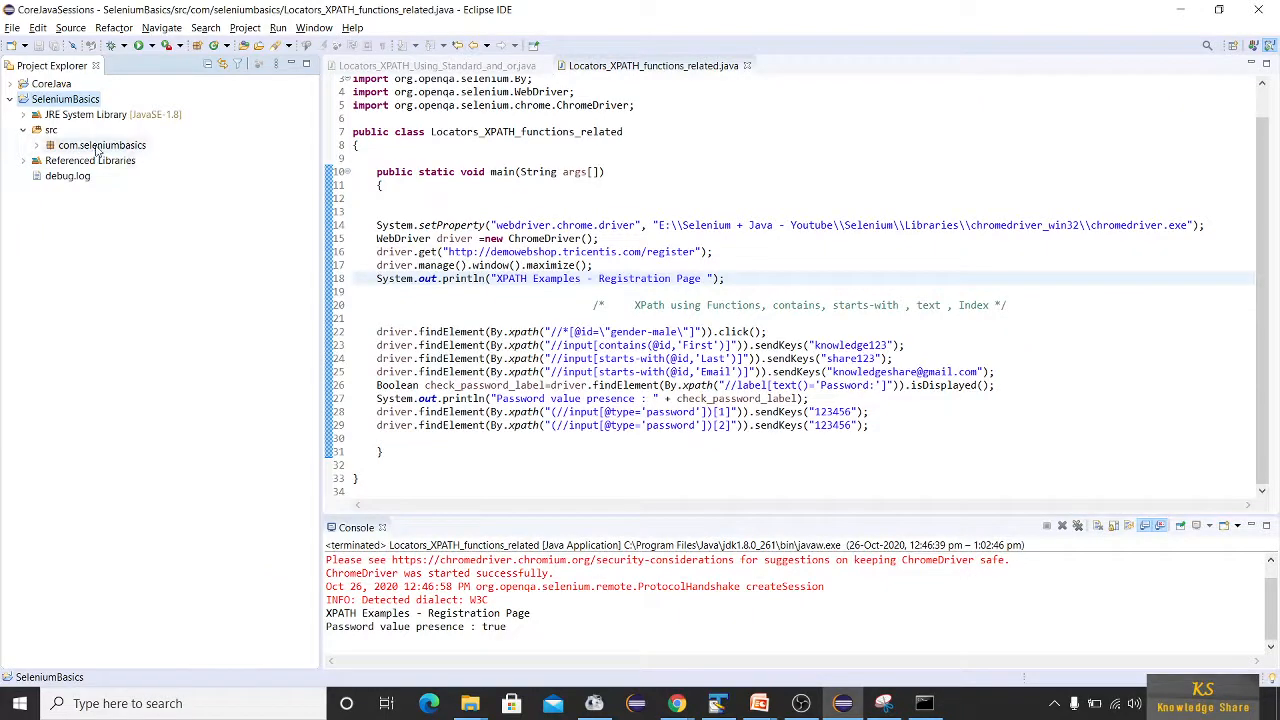
key("alt+Tab")
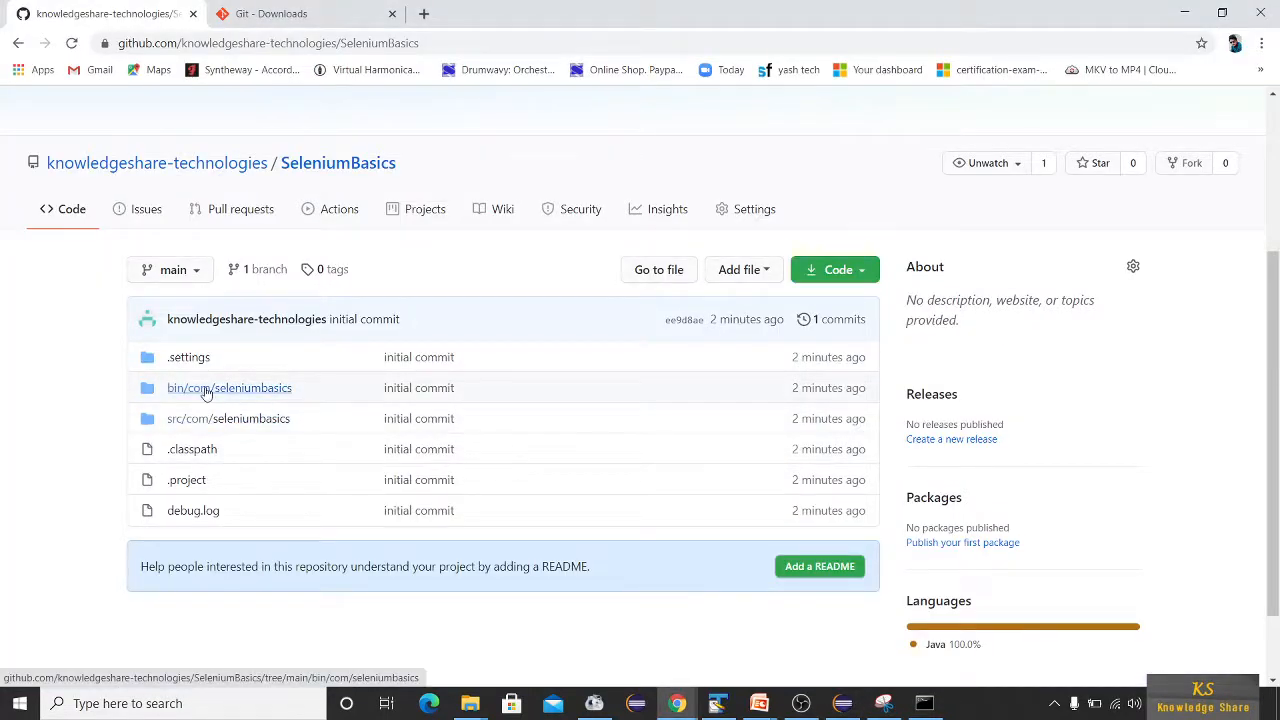
key("alt+Tab")
key("alt+Tab")
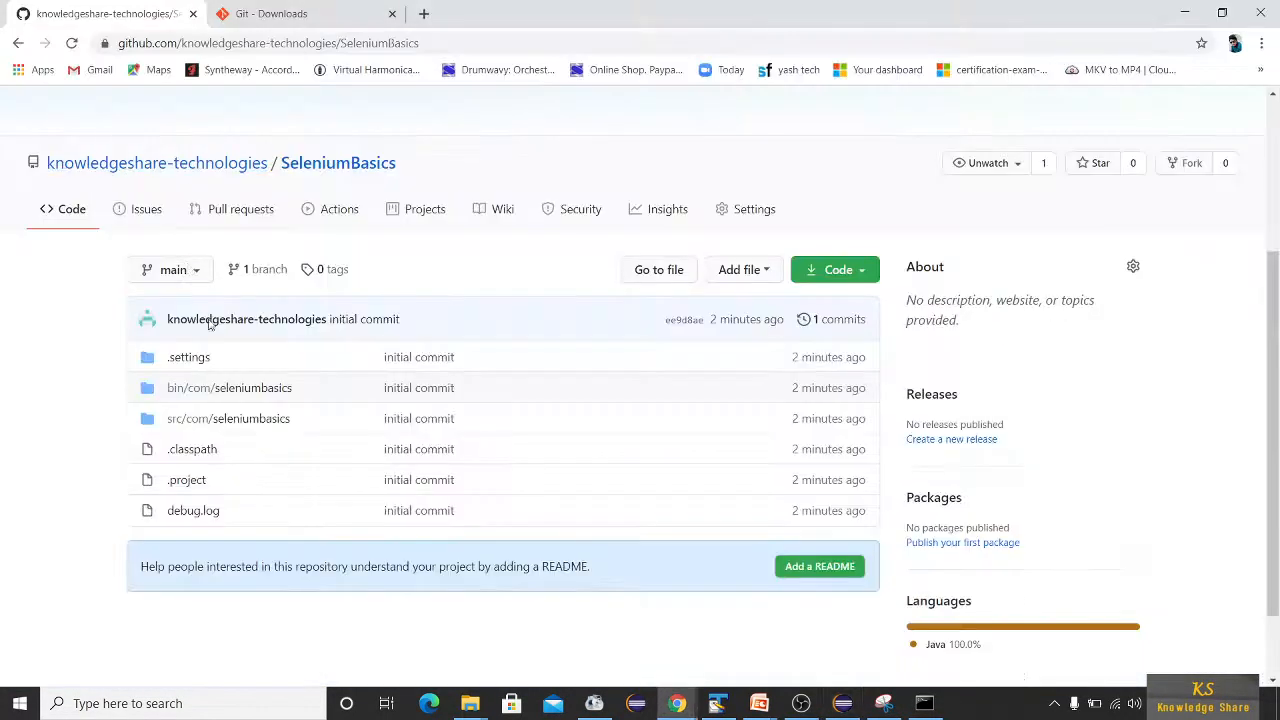
Step: Examine the files in the repository's bin/com/seleniumbasics and src/com/seleniumbasics folders on GitHub
left_click(219, 389)
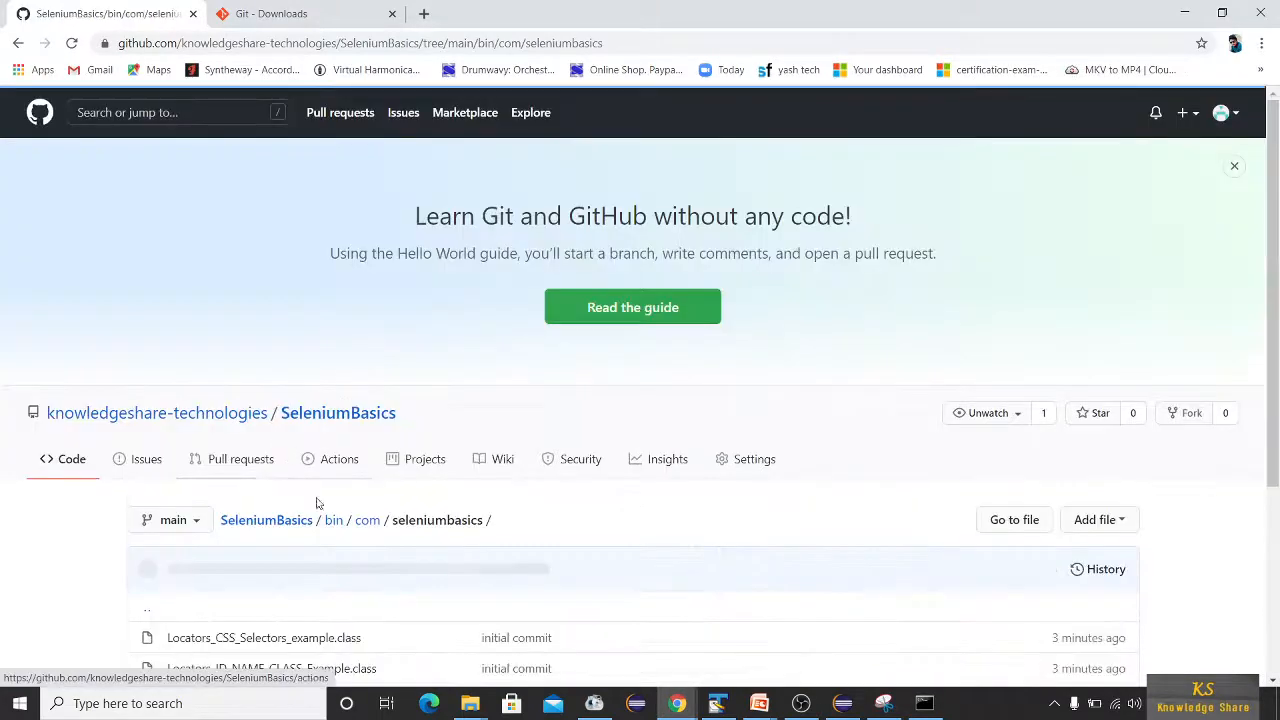
scroll(491, 569, "down", 3)
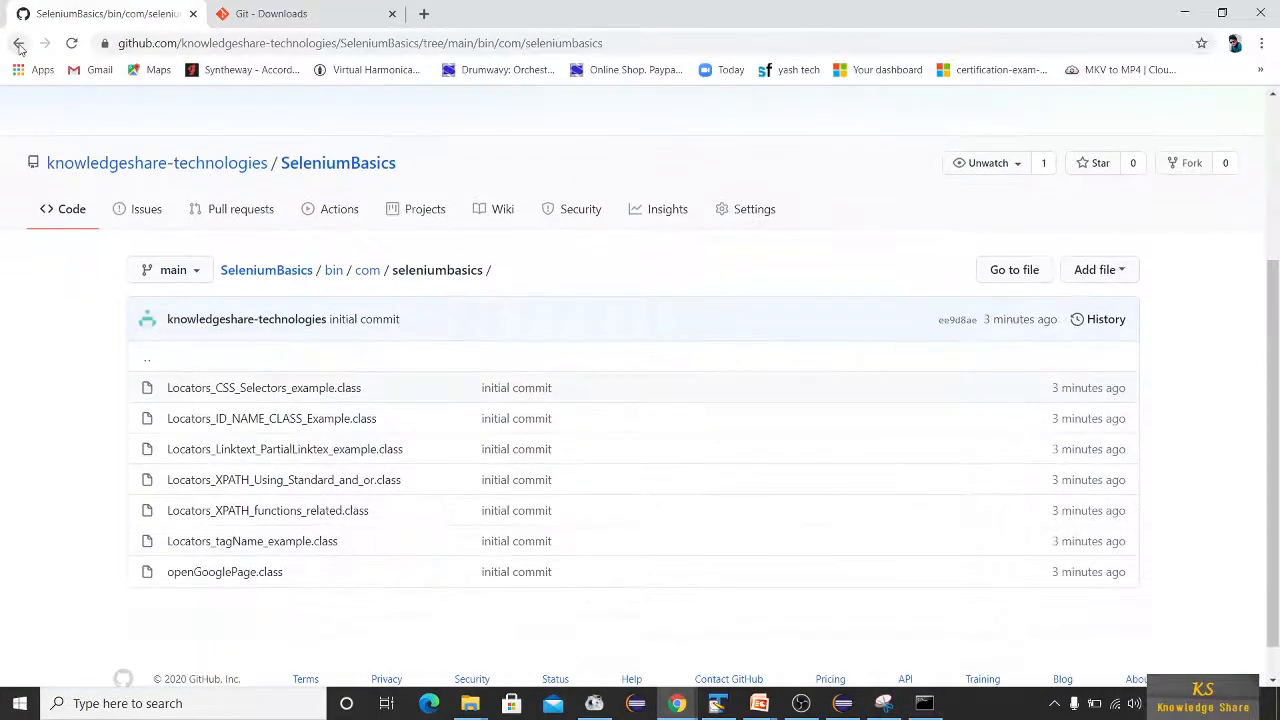
left_click(18, 43)
left_click(200, 418)
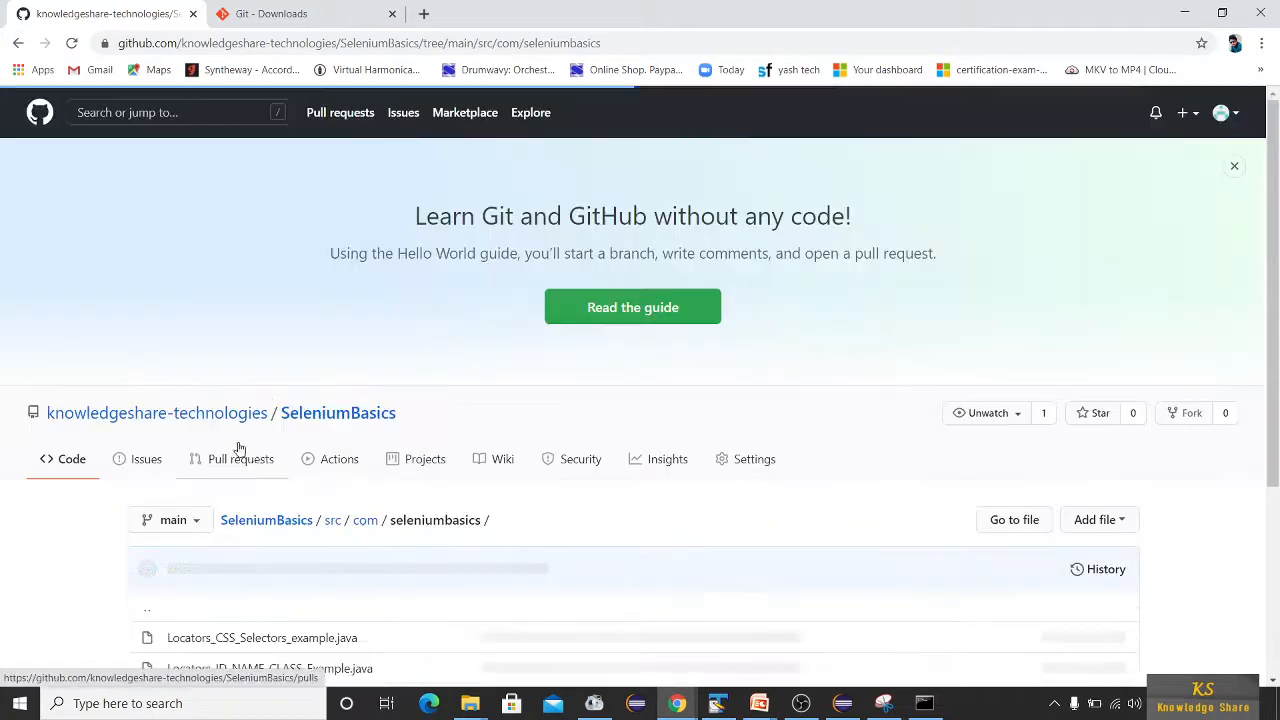
scroll(350, 480, "down", 3)
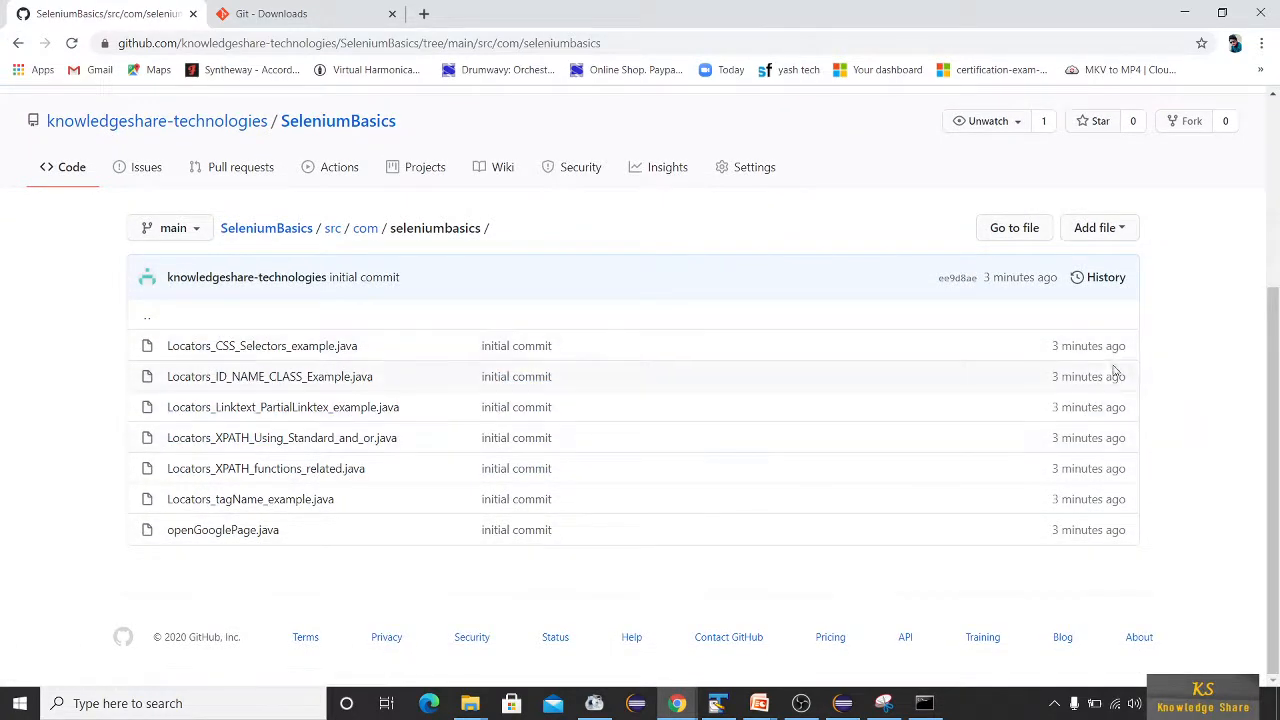
scroll(400, 490, "up", 2)
Step: In Eclipse, add System.out.println("this is for testing second push in to git repo"); after the last findElement line, save the file, and switch to the Command Prompt
key("alt+Tab")
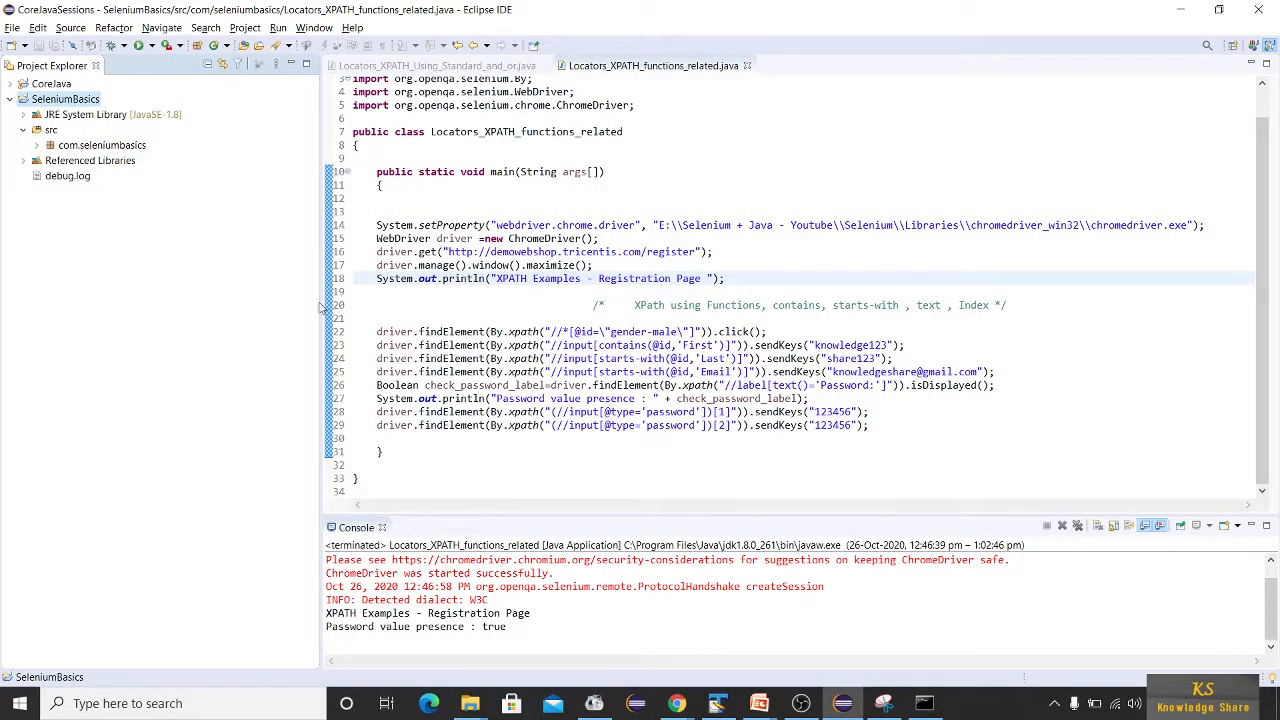
left_click(945, 425)
key("Return")
key("Return")
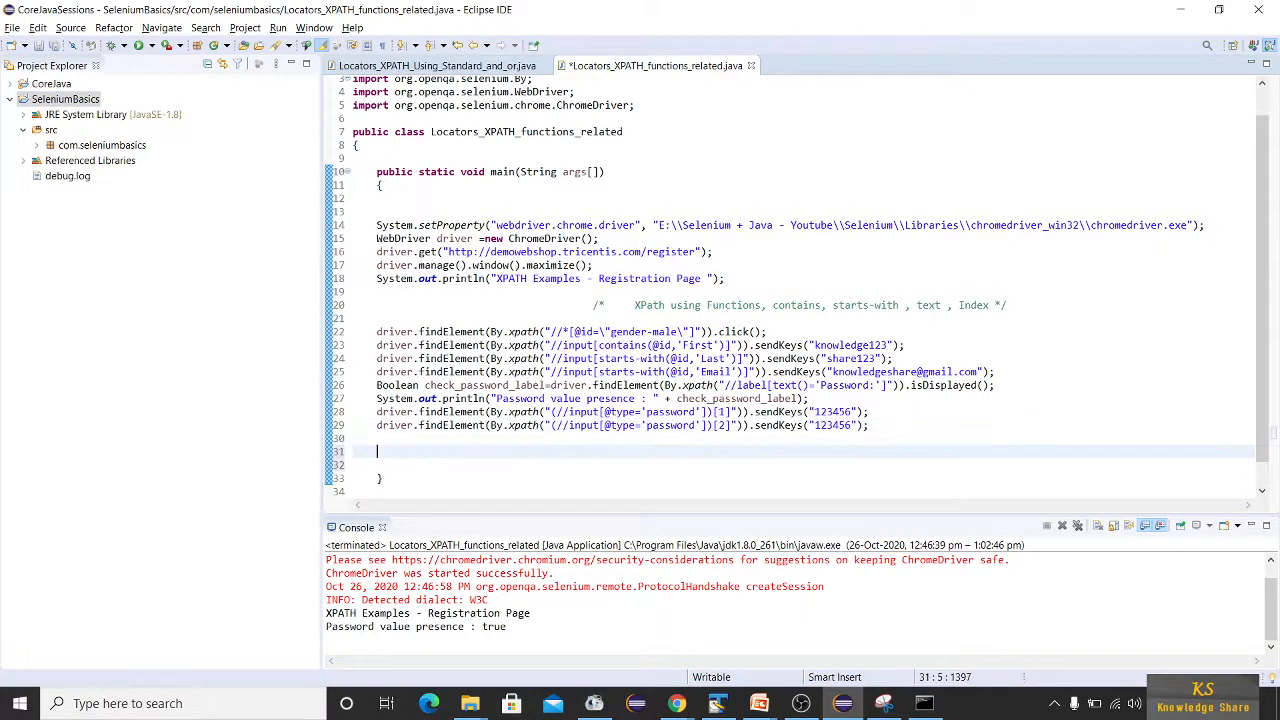
type("syso")
key("ctrl+space")
type("\"this i")
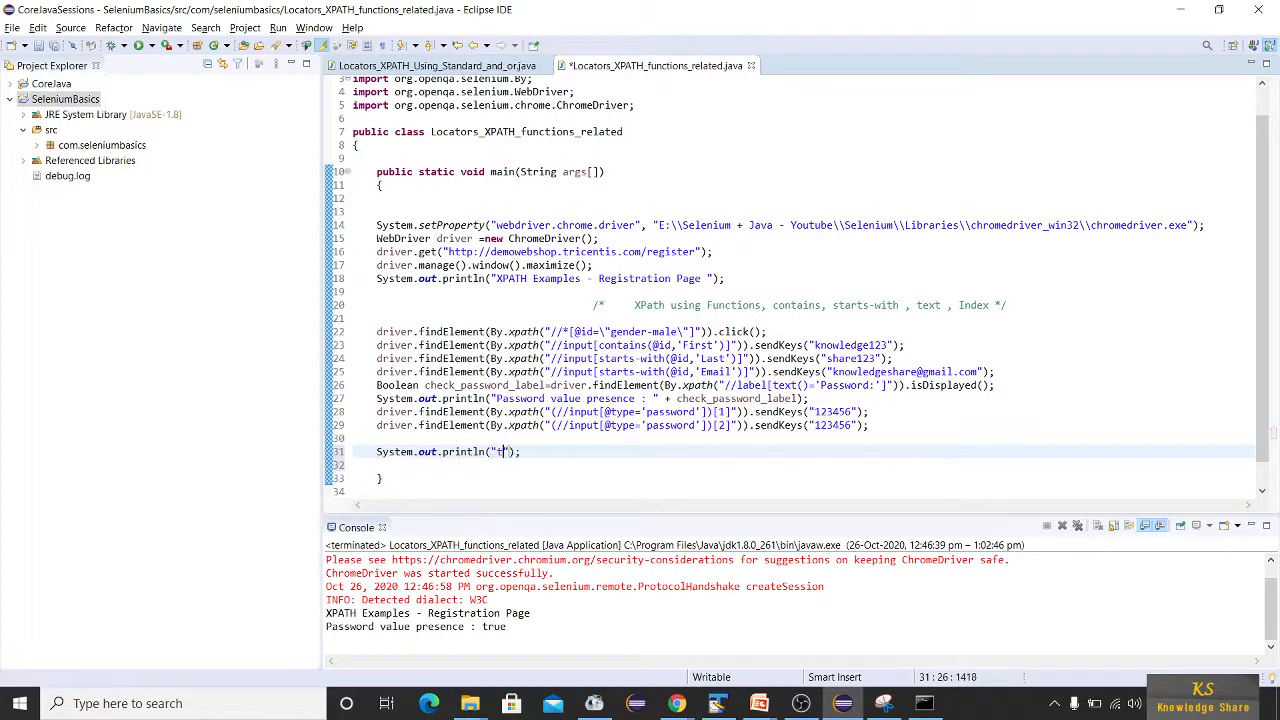
type("s for testing ")
type("second pu")
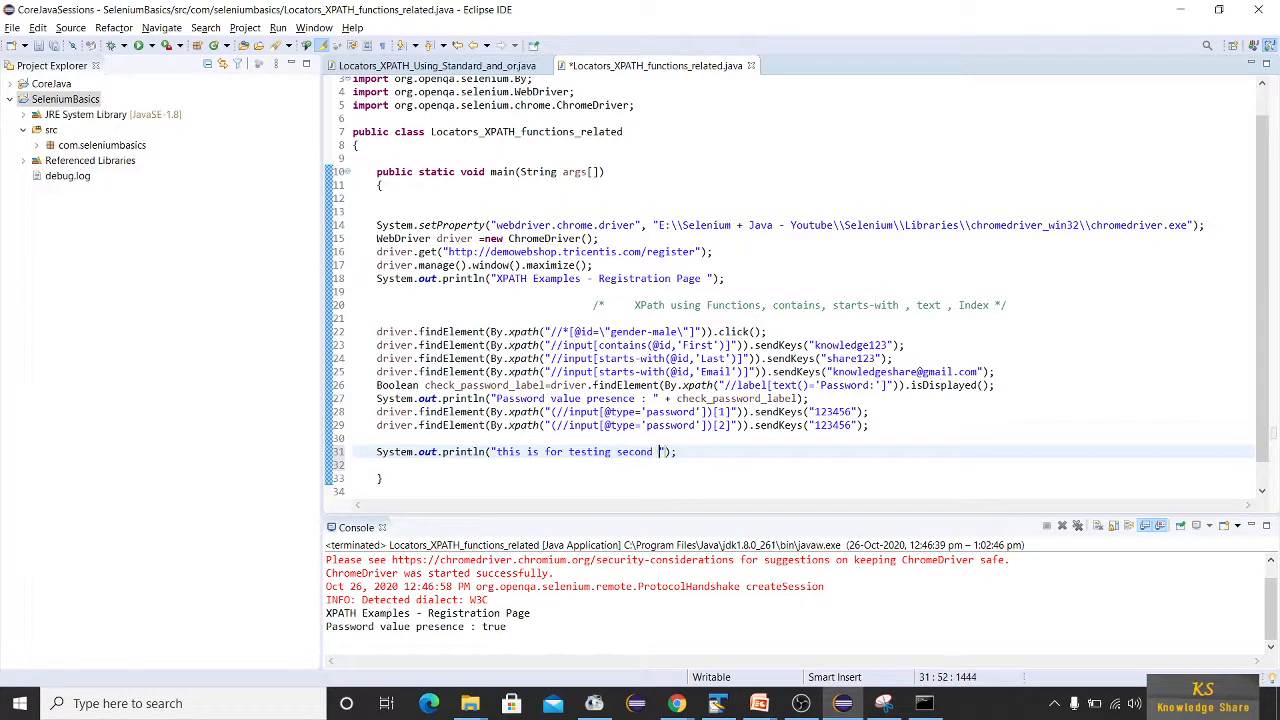
type("sh in to git repo")
key("ctrl+s")
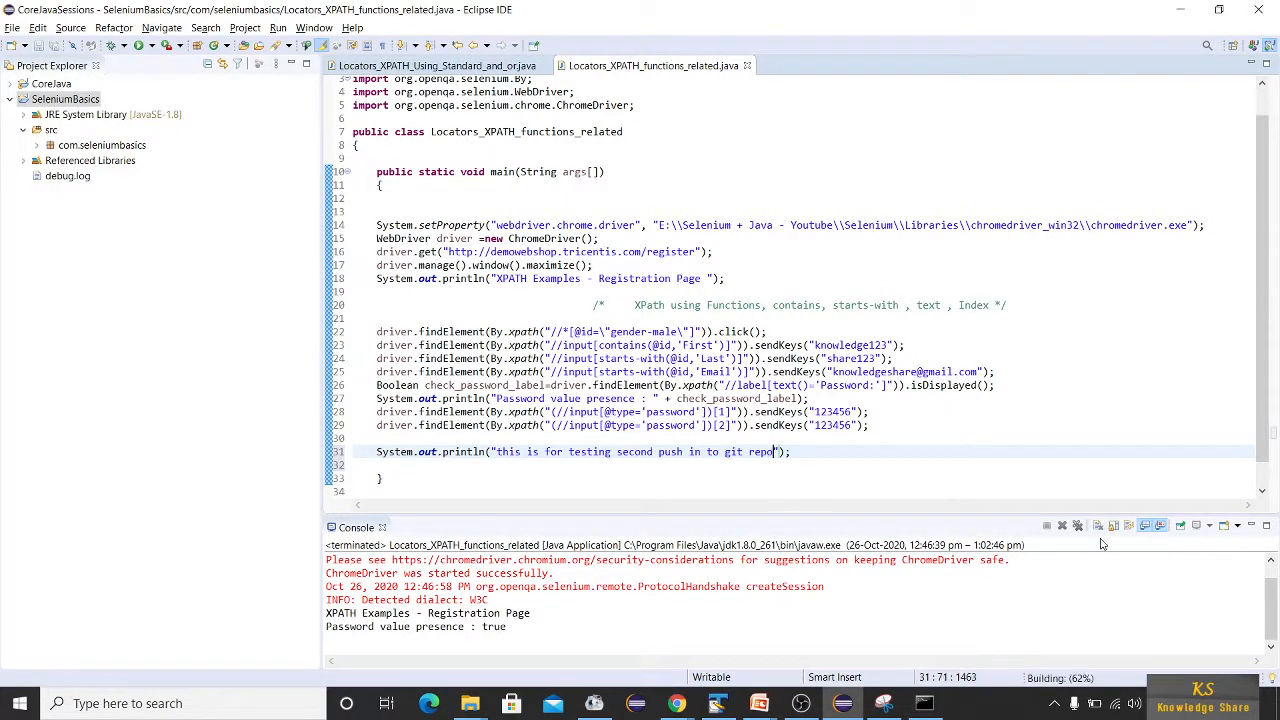
left_click(925, 704)
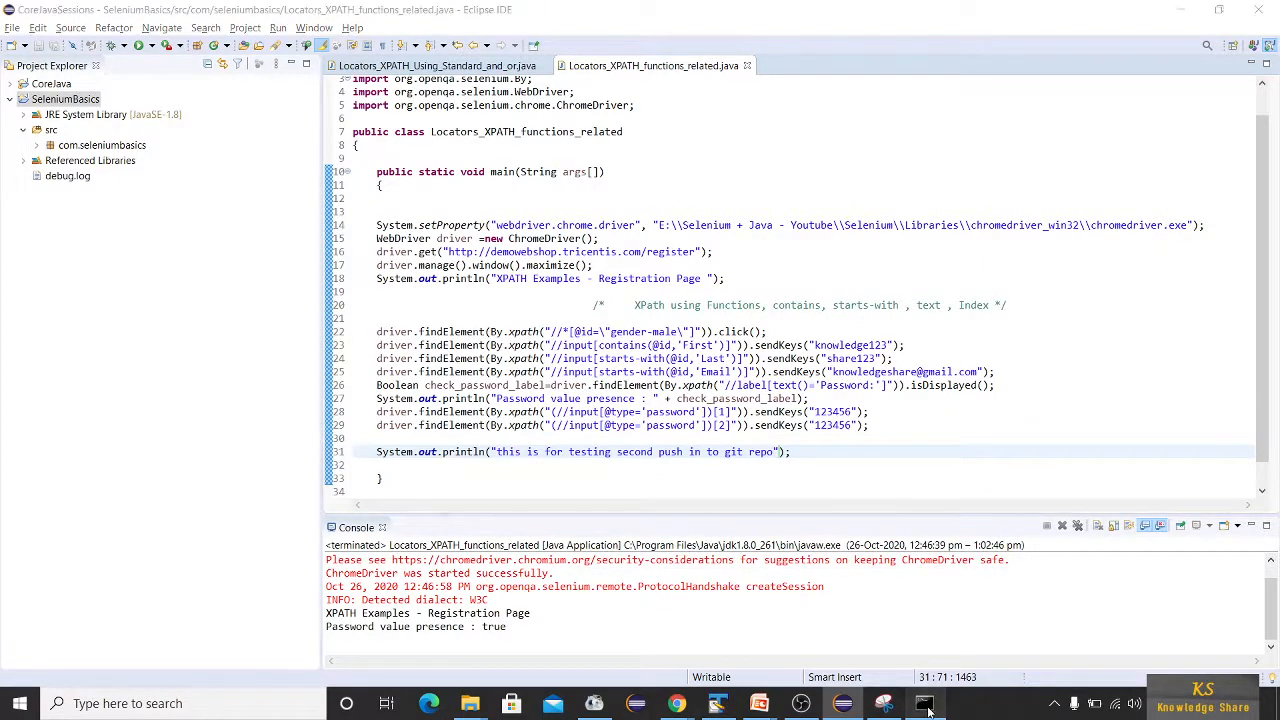
Step: Check the working state of the SeleniumBasics repository with git status
scroll(790, 436, "down", 2)
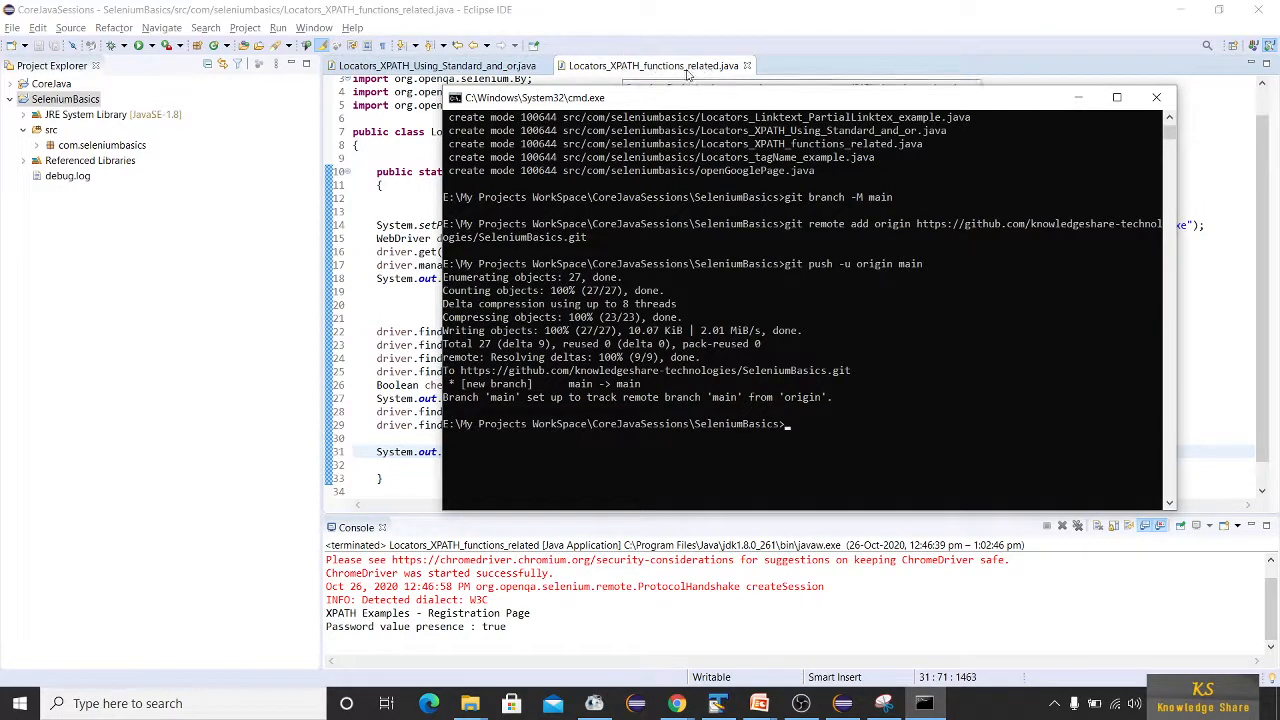
left_click(841, 424)
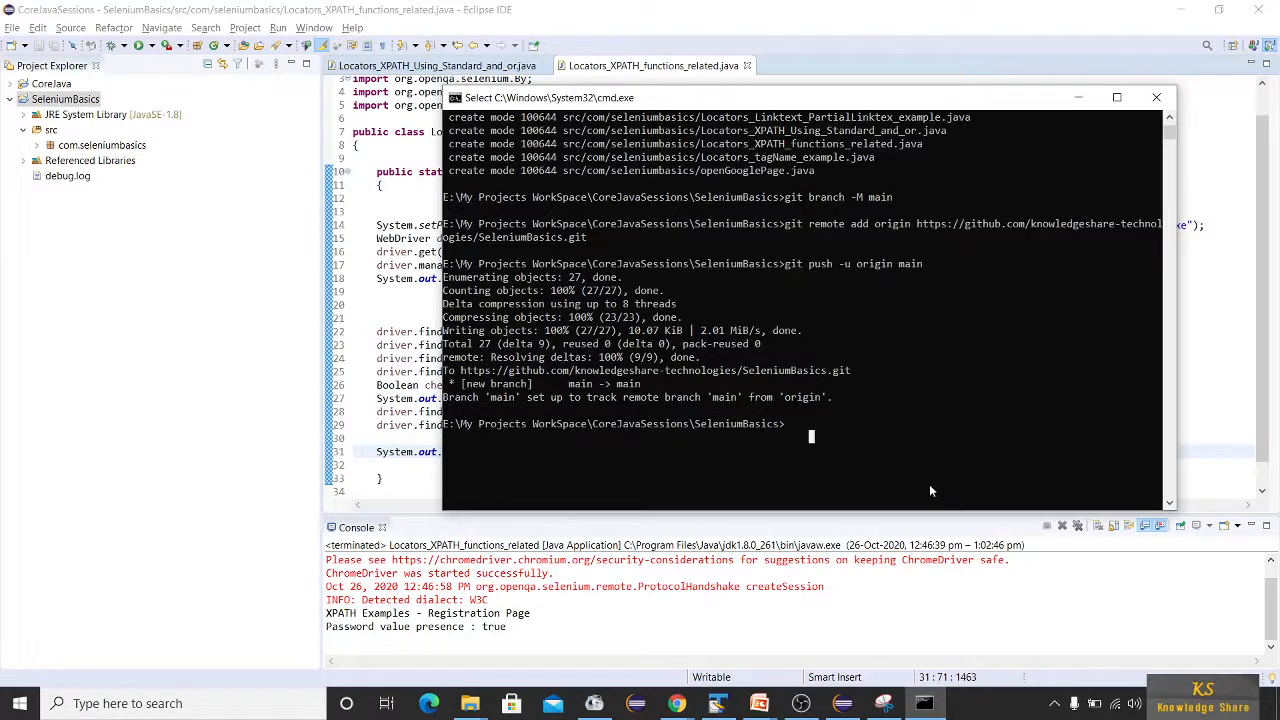
type("git status")
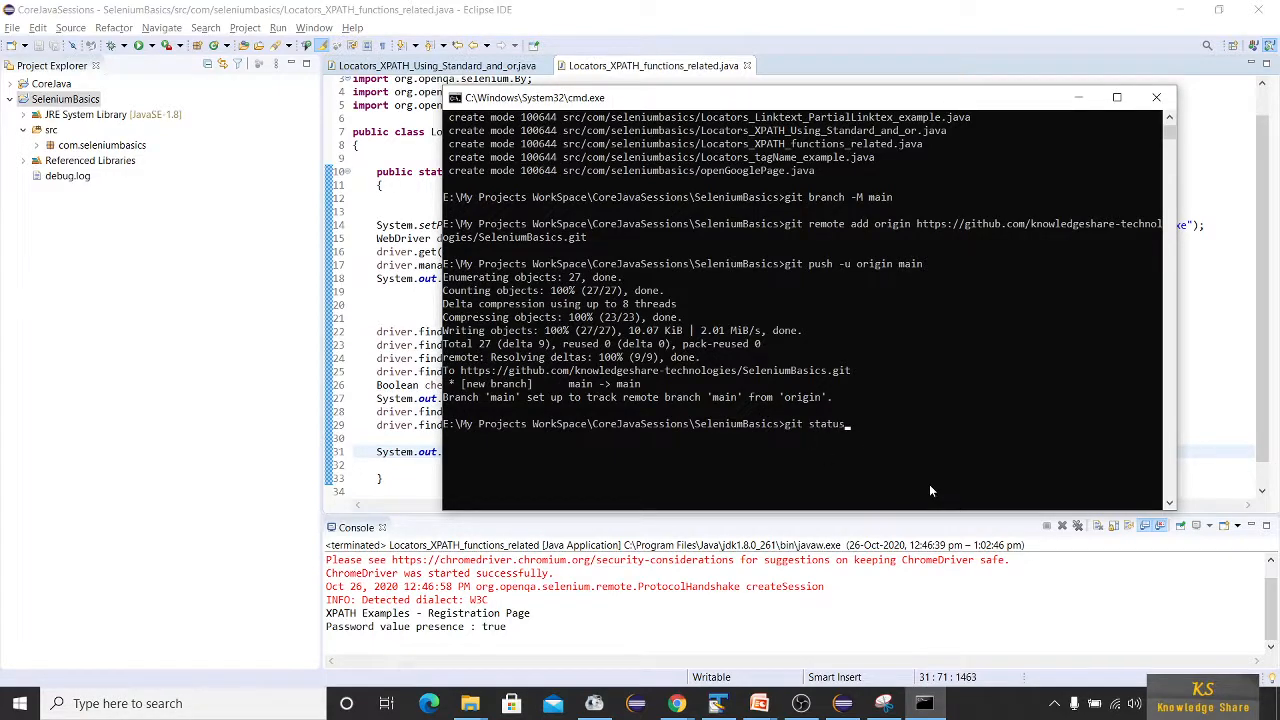
key("Return")
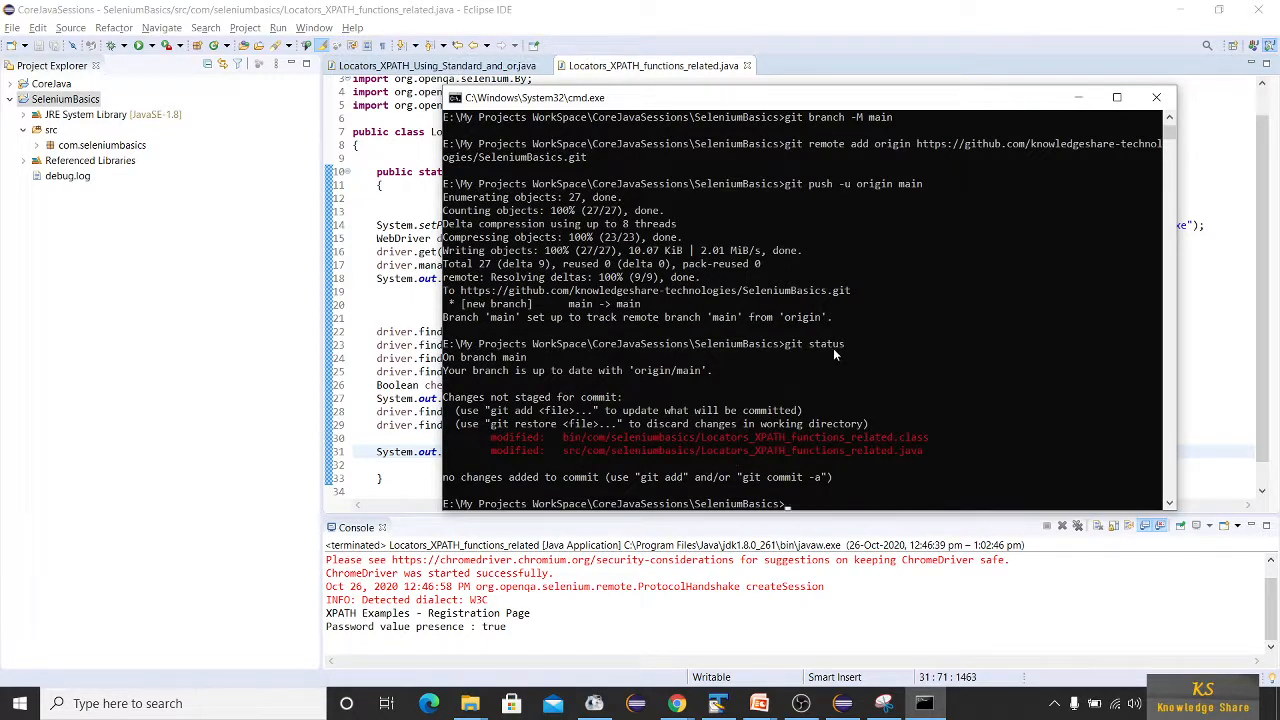
Step: Stage all changes with git add . and commit them with git commit -m "second commit"
scroll(533, 442, "down", 1)
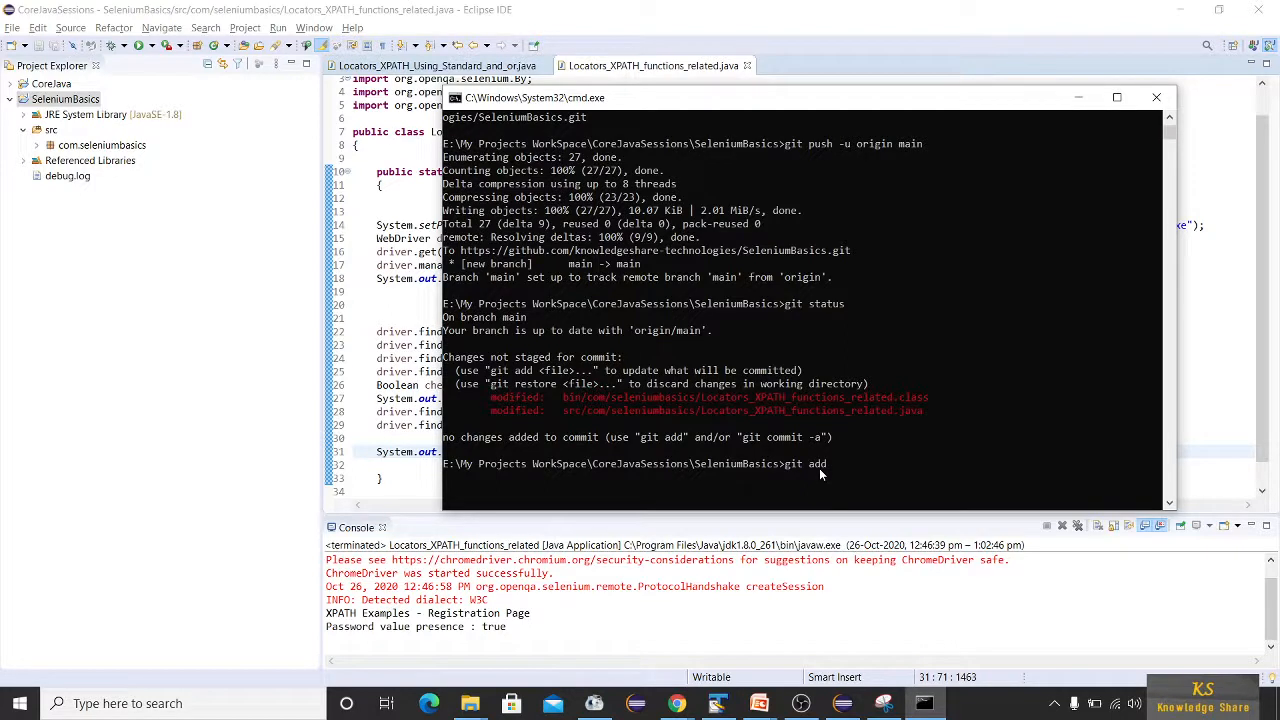
key("Return")
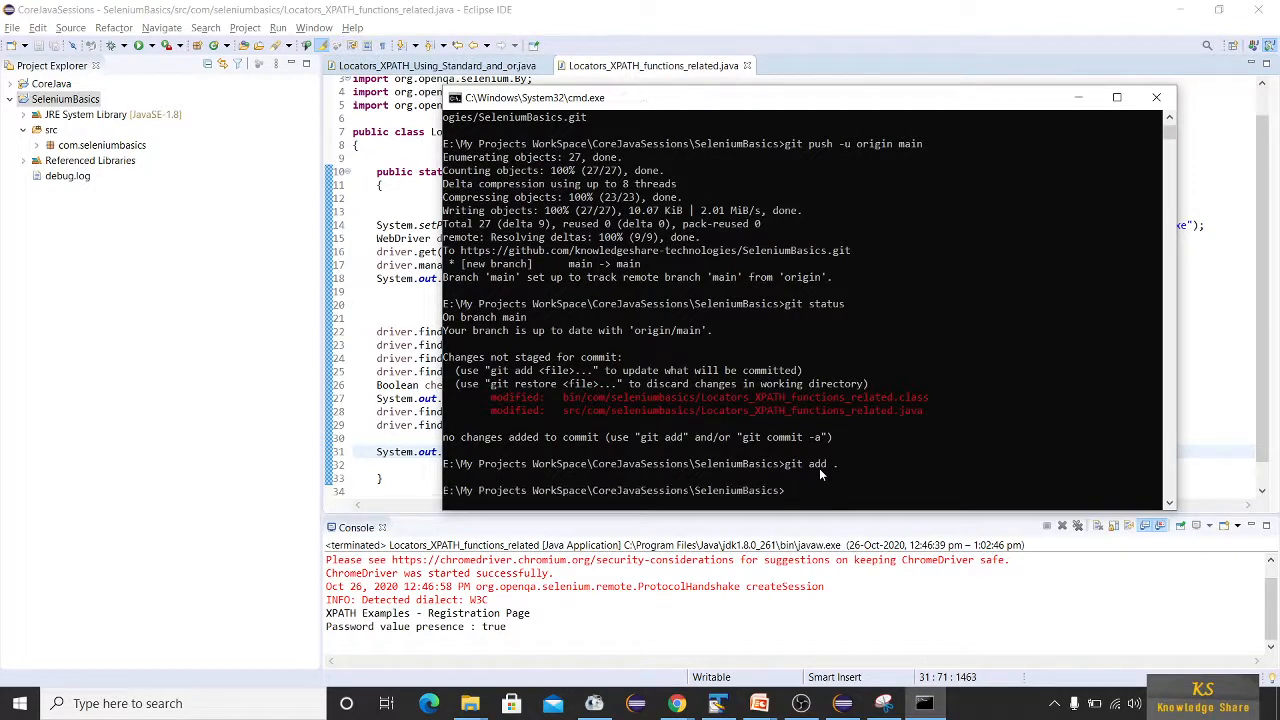
type("git commit -m \"second commit\"")
key("Return")
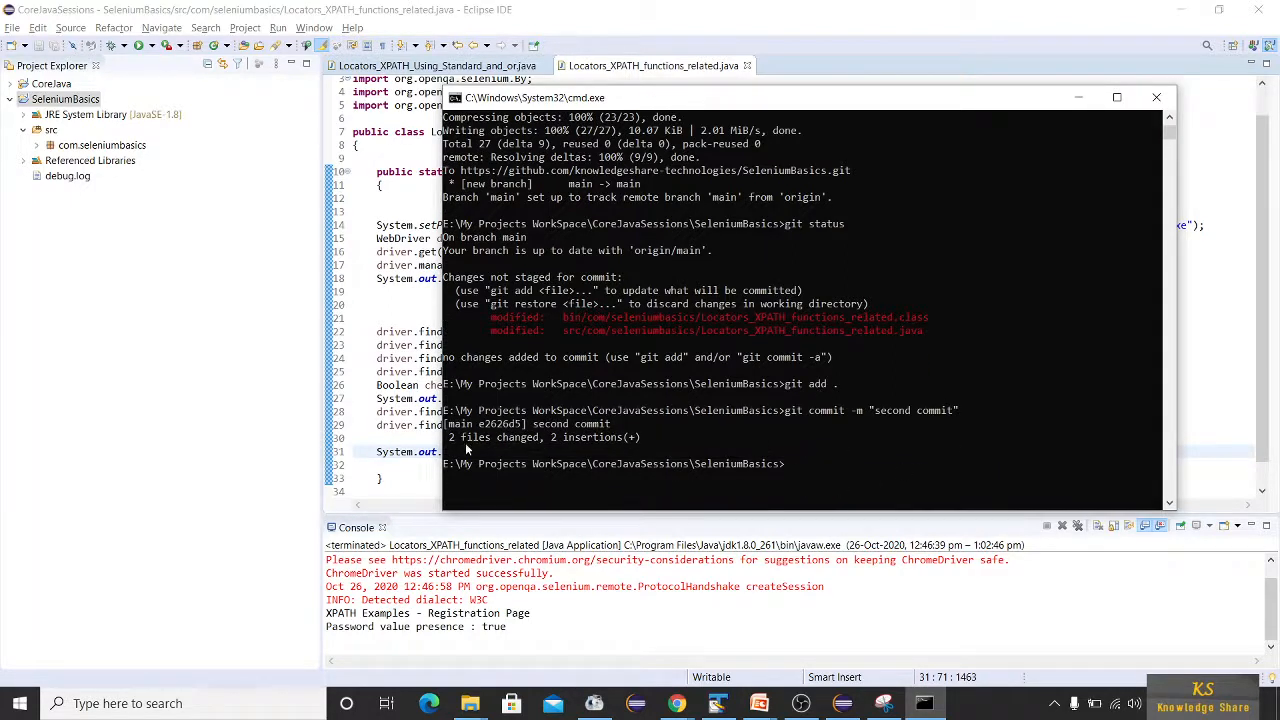
left_click_drag(452, 440, 640, 446)
left_click(794, 455)
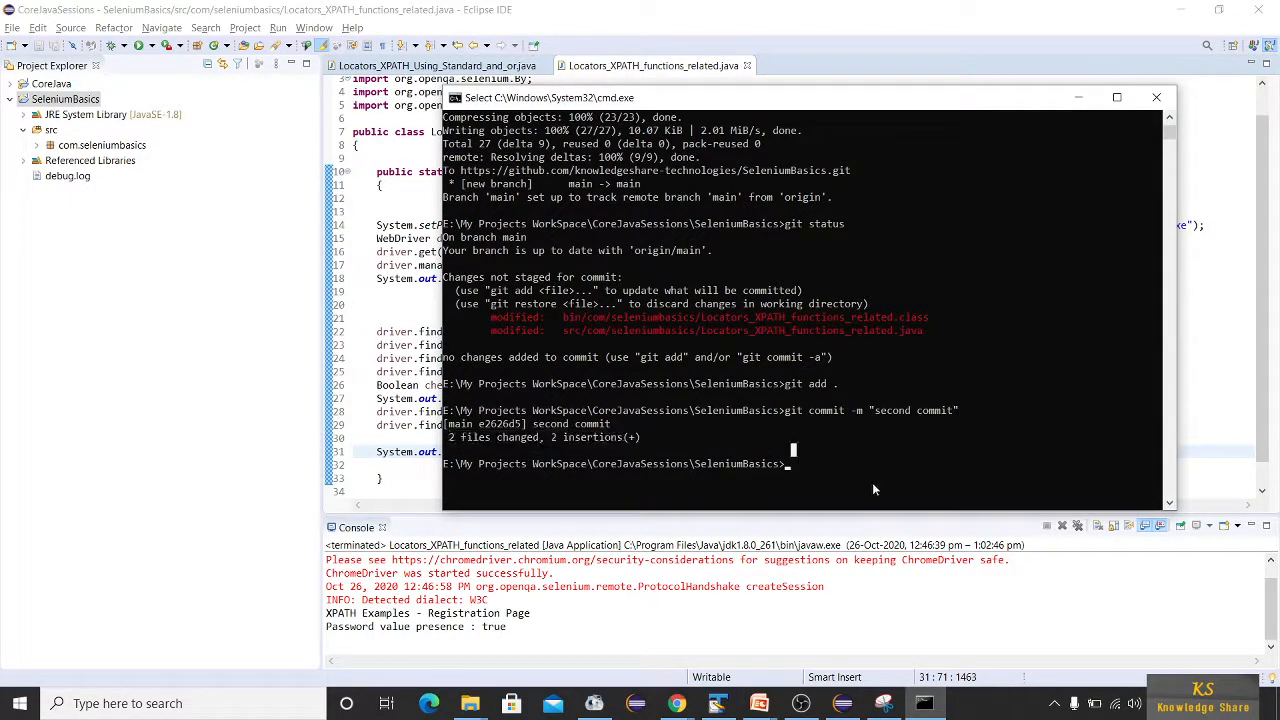
Step: Set the current branch name to main with git branch -M main
left_click(921, 452)
key("Escape")
type("git")
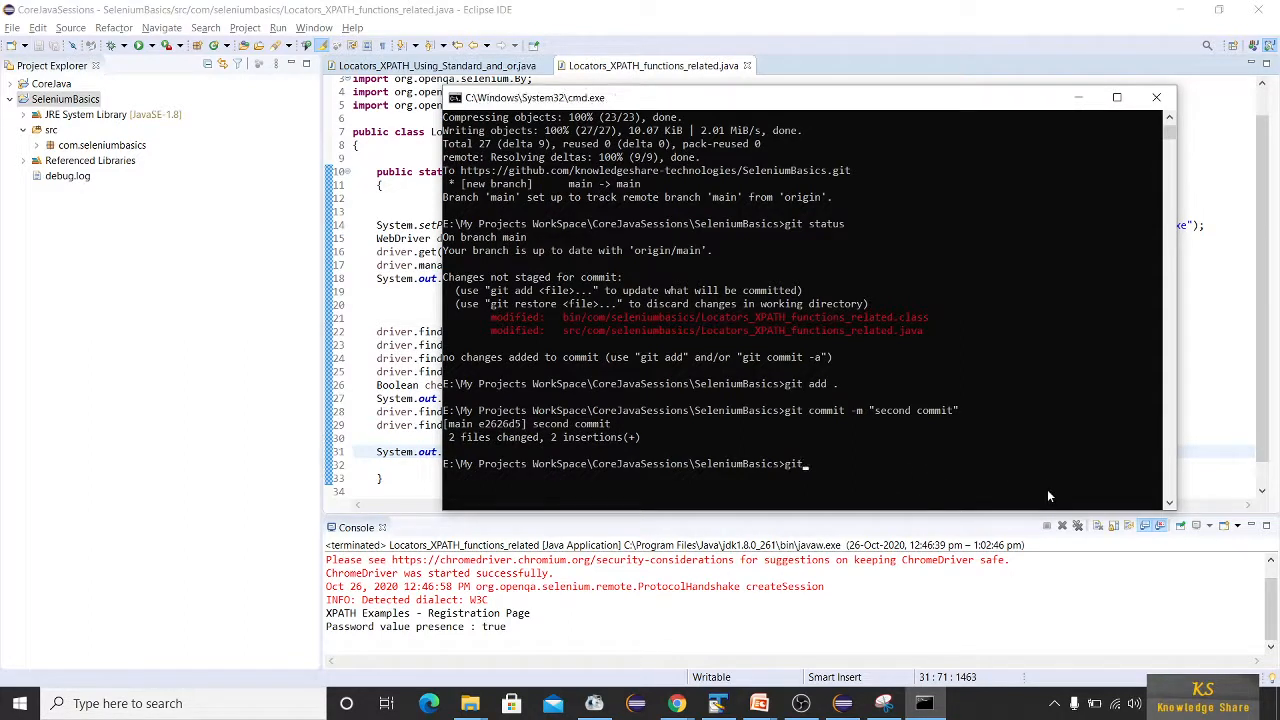
type(" brachn")
key("BackSpace")
key("BackSpace")
key("BackSpace")
key("BackSpace")
type("n")
type("h")
key("BackSpace")
type("ch -M main")
key("Return")
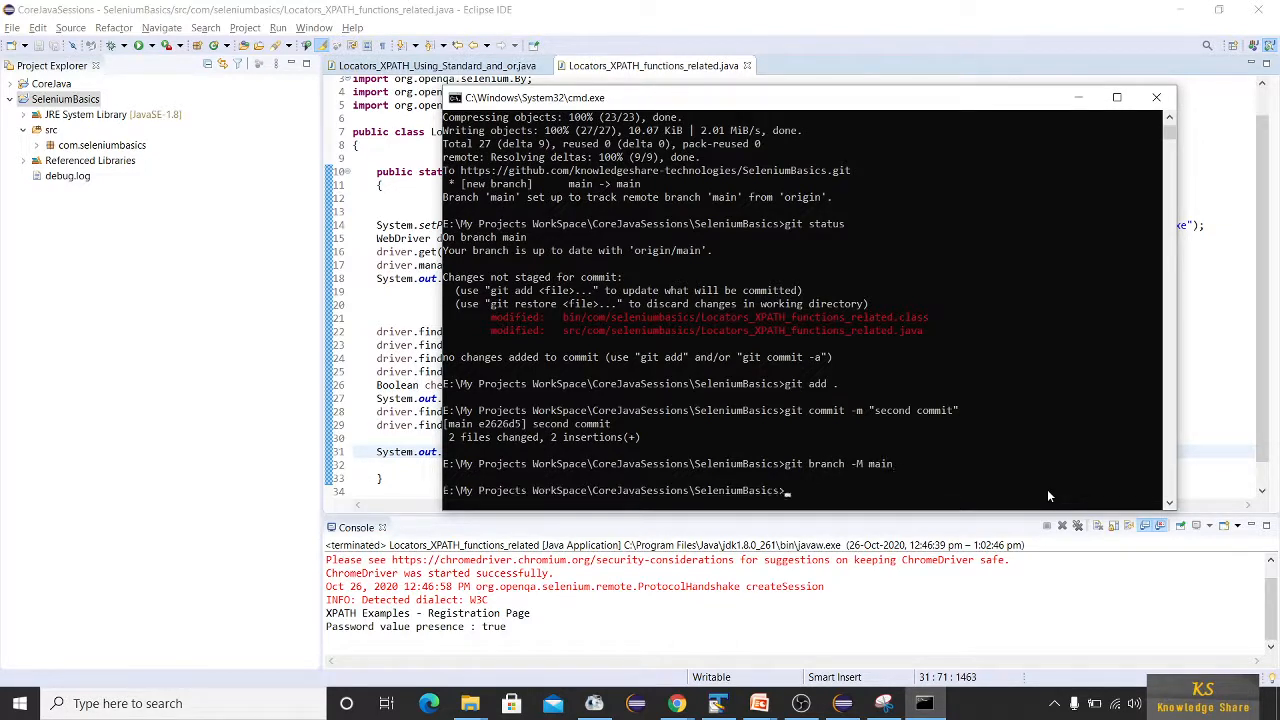
Step: Push the second commit with git push -u origin main, consulting the command list on the PowerPoint slide for the syntax
type("git push")
mouse_move(727, 709)
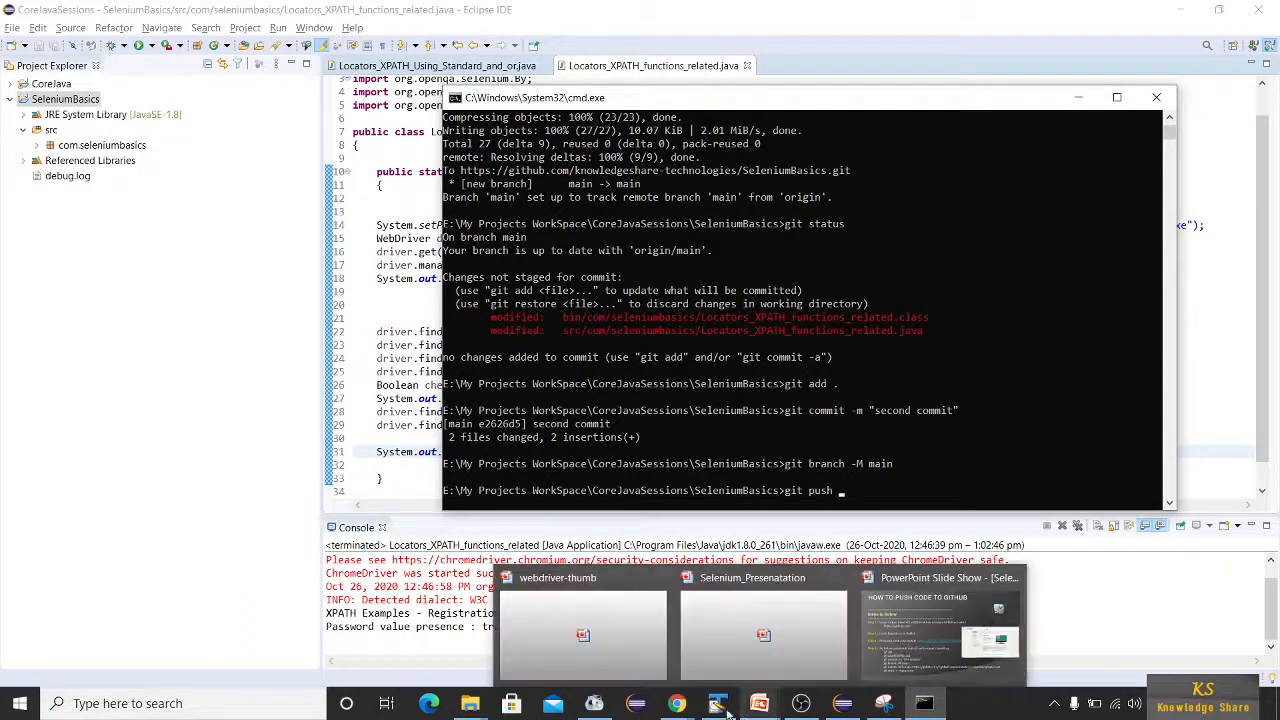
left_click(677, 703)
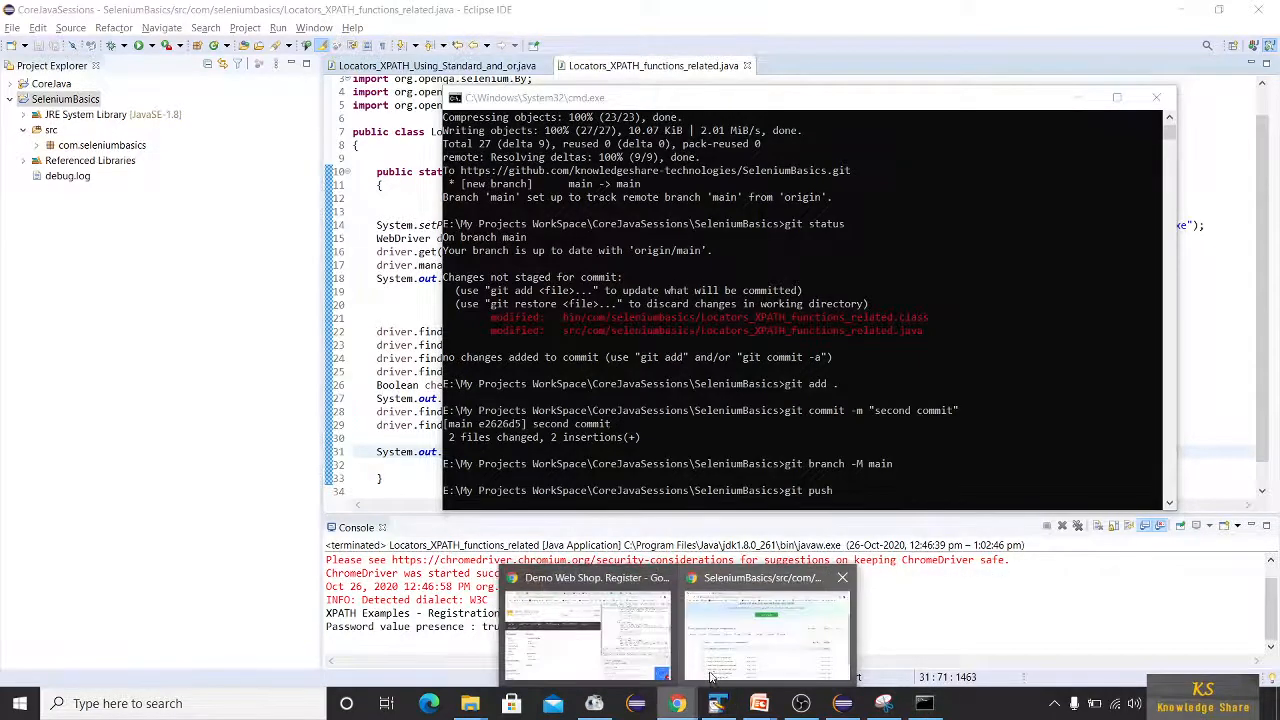
left_click(710, 678)
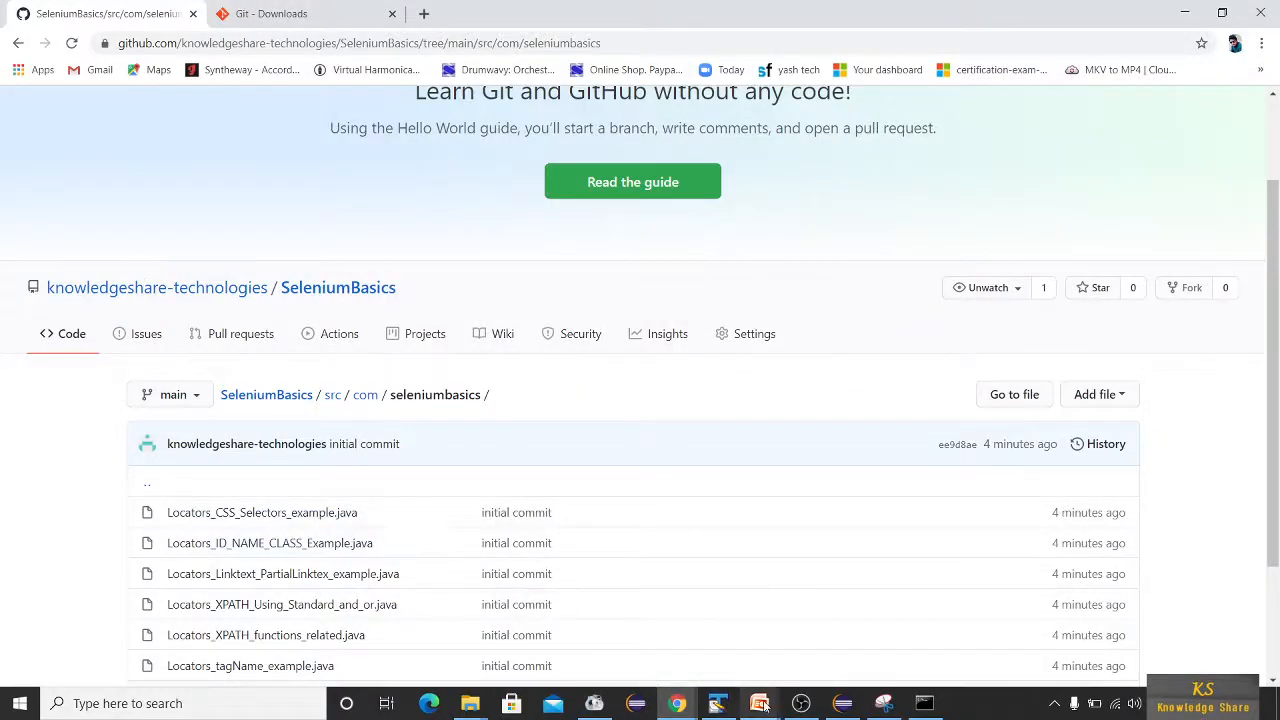
mouse_move(760, 703)
left_click(906, 646)
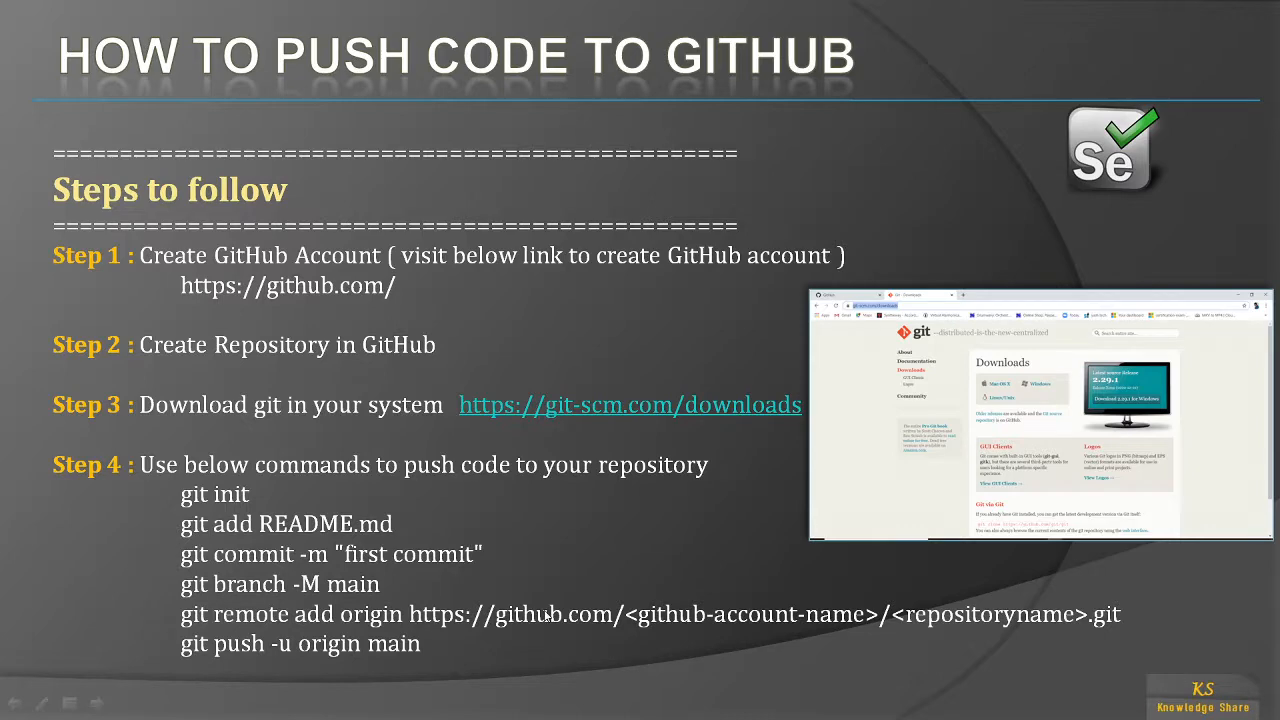
key("alt+Tab")
key("alt+Tab")
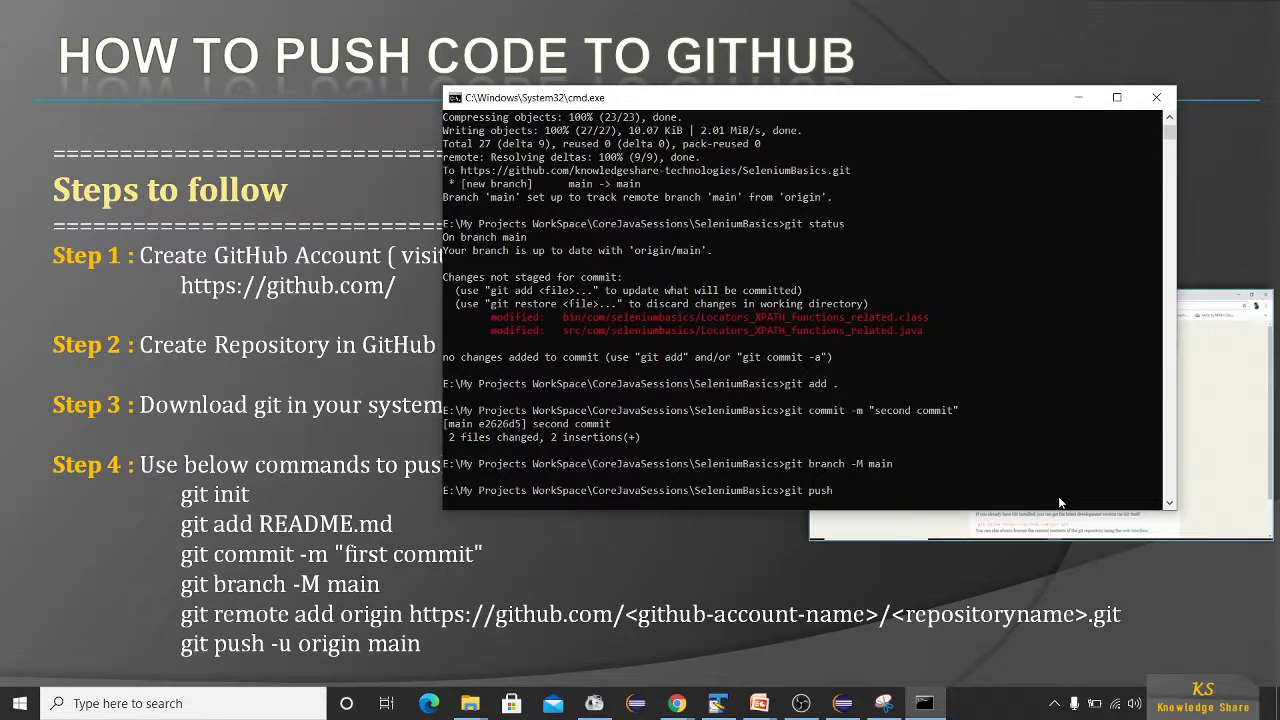
type("-u origin main")
key("Return")
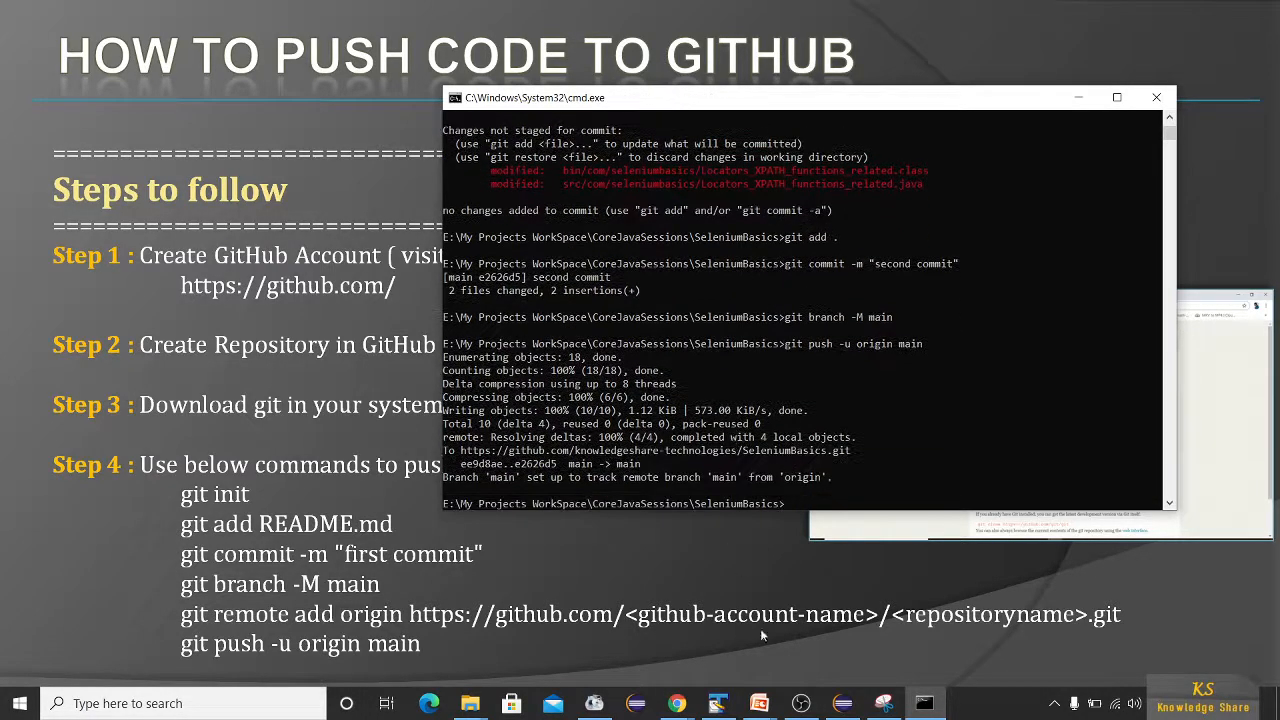
Step: Switch to GitHub in Chrome, reload the src/com/seleniumbasics folder, and check the commit message and time of Locators_XPATH_functions_related.java
left_click(677, 703)
left_click(740, 667)
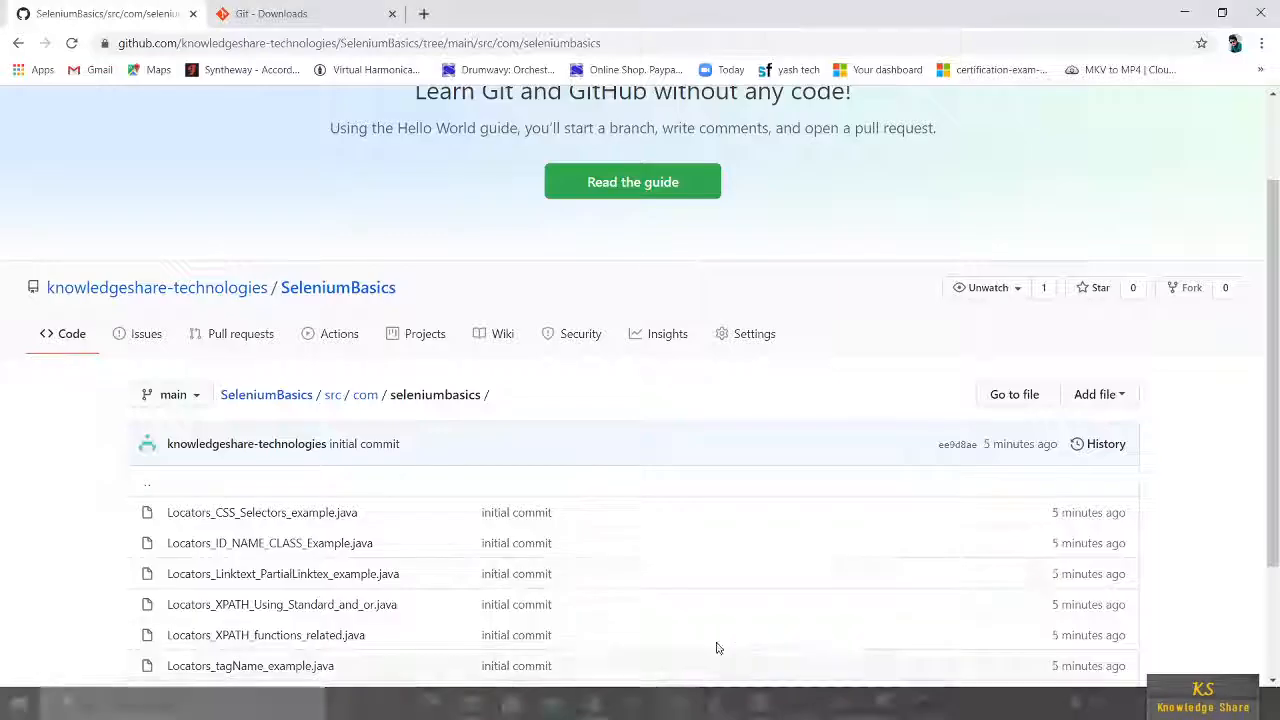
scroll(300, 500, "down", 3)
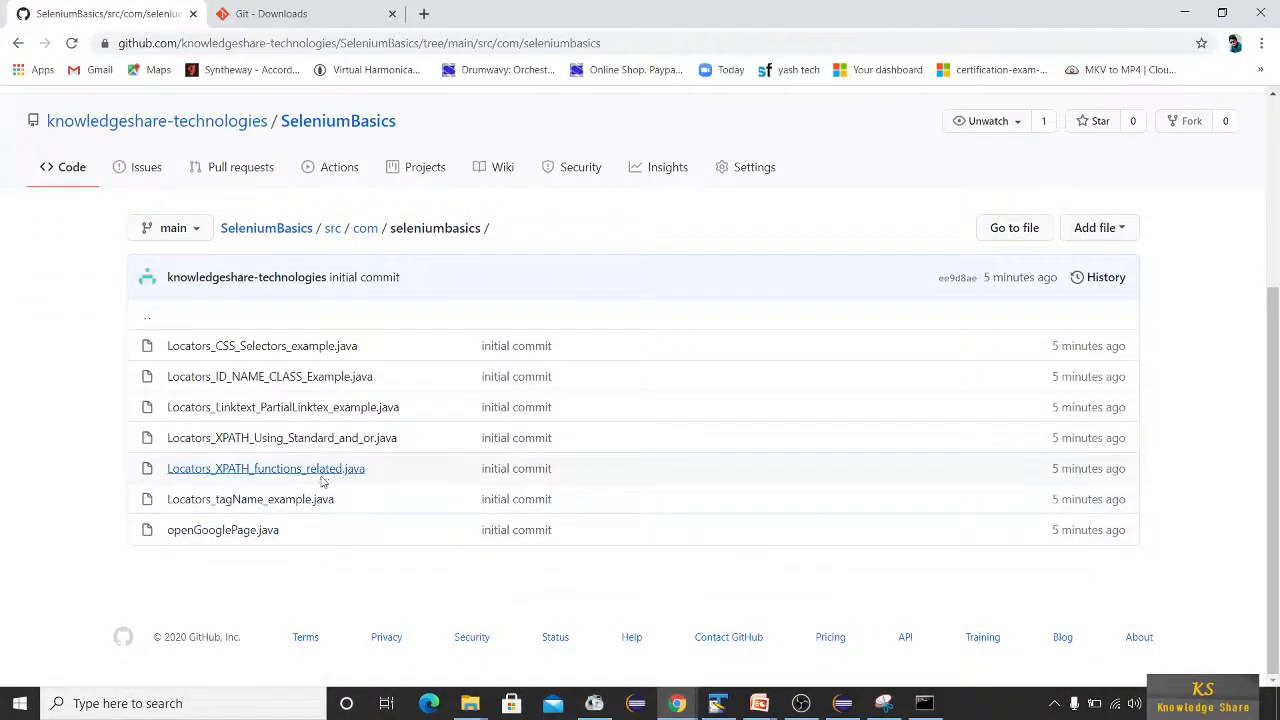
left_click_drag(472, 474, 577, 477)
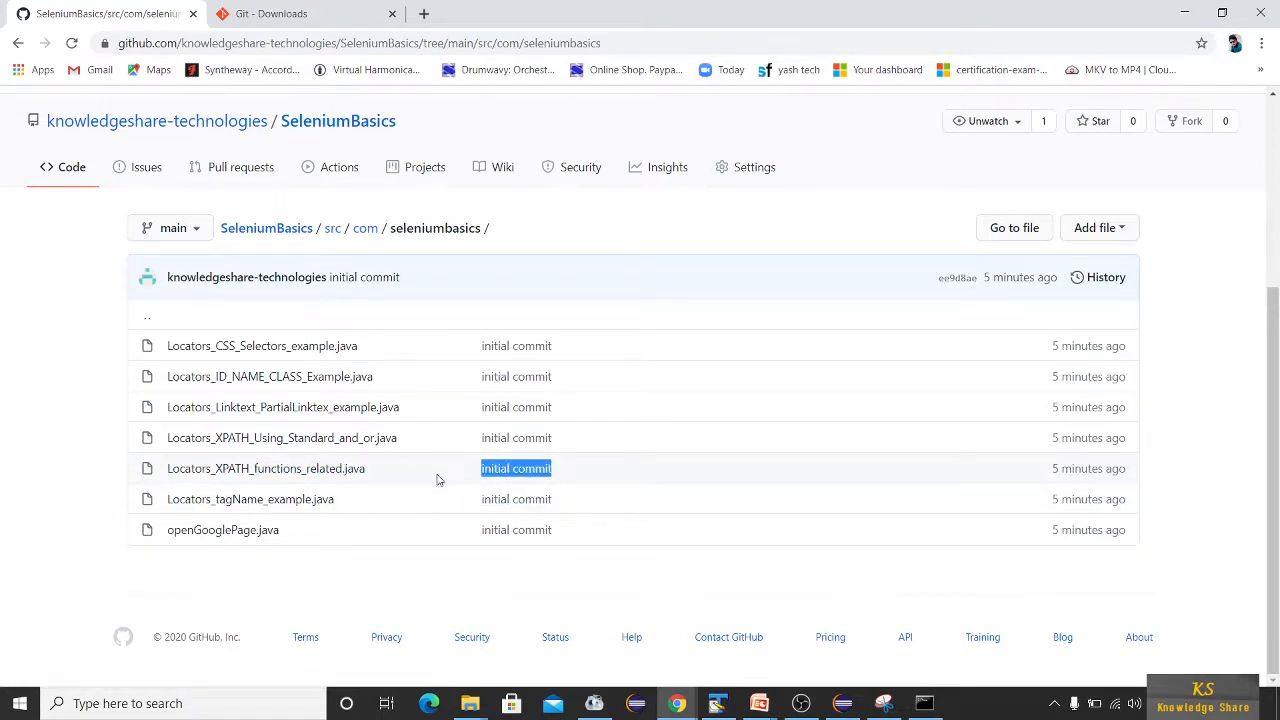
left_click(71, 43)
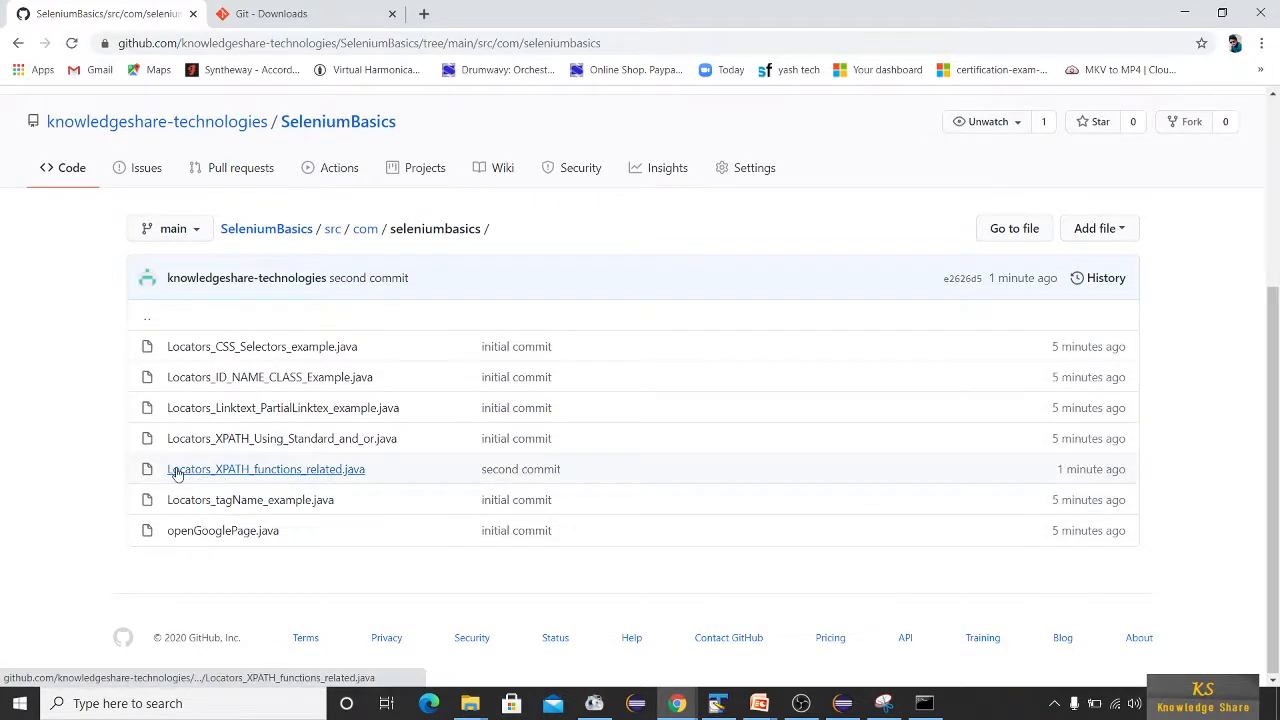
left_click_drag(460, 474, 583, 471)
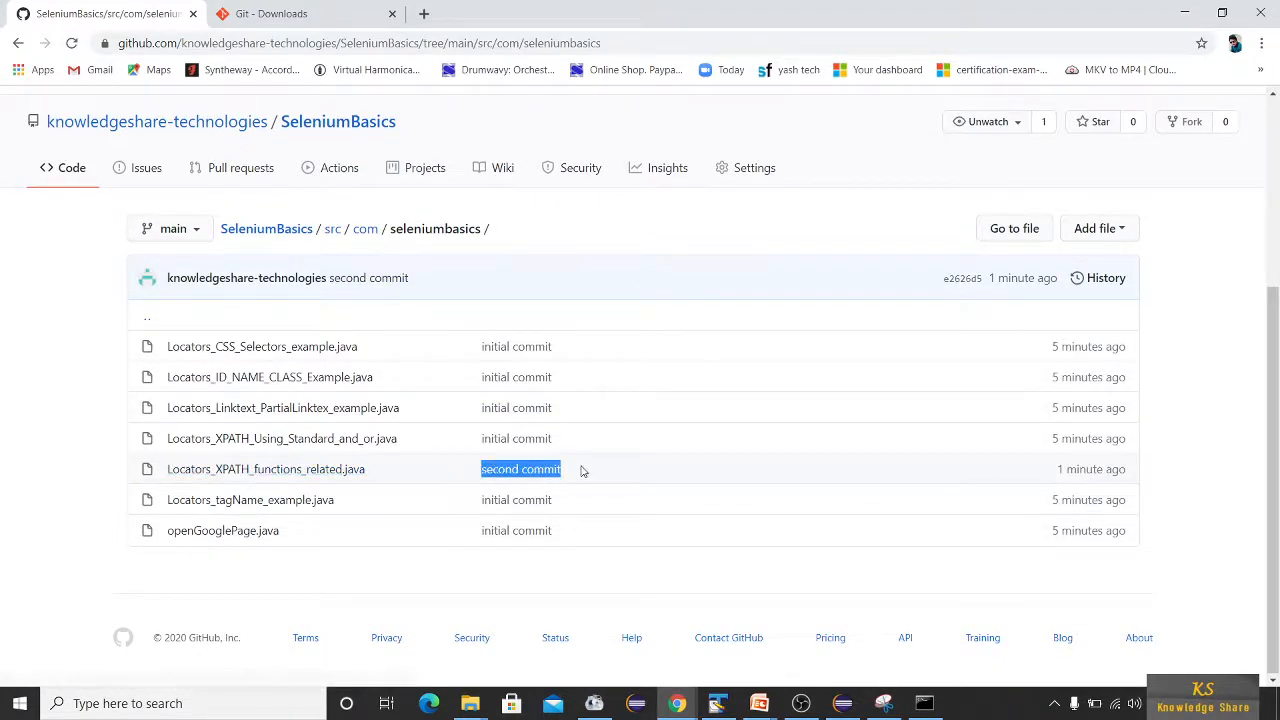
left_click_drag(1048, 479, 1132, 478)
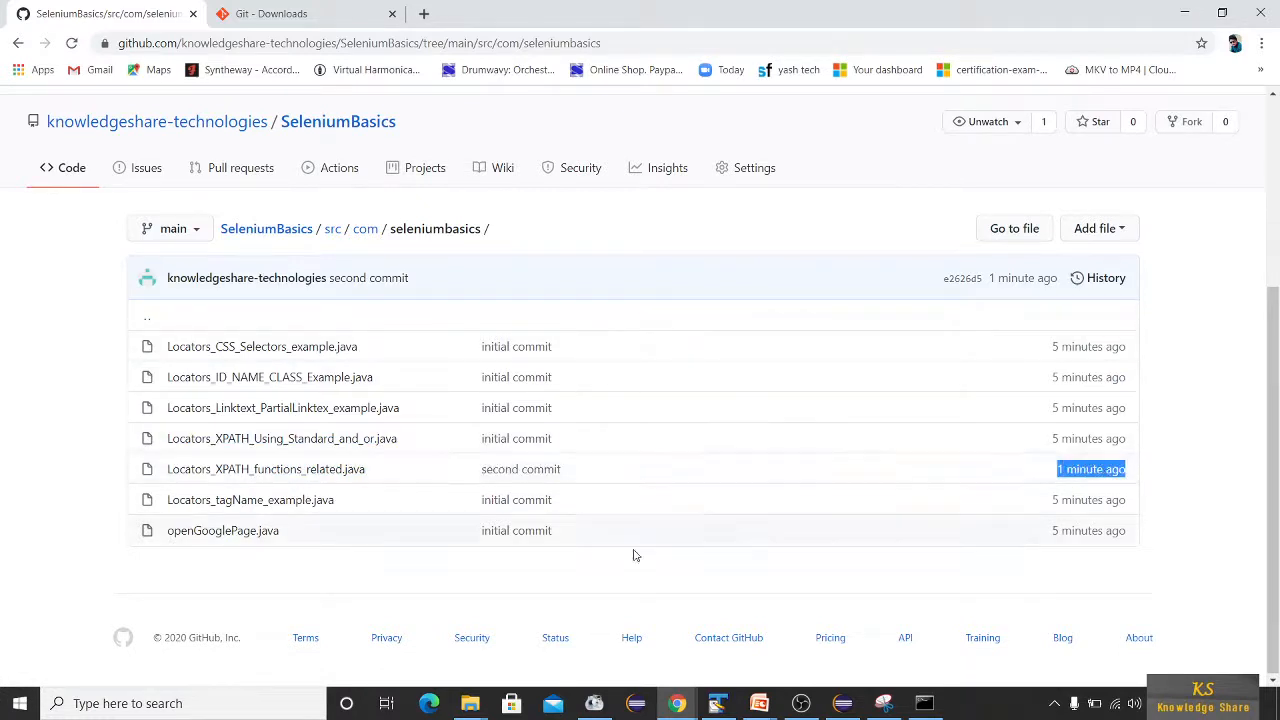
Step: Revisit the Command Prompt output and the edited code in Eclipse, and return to the PowerPoint slide on pushing code to GitHub
left_click(921, 705)
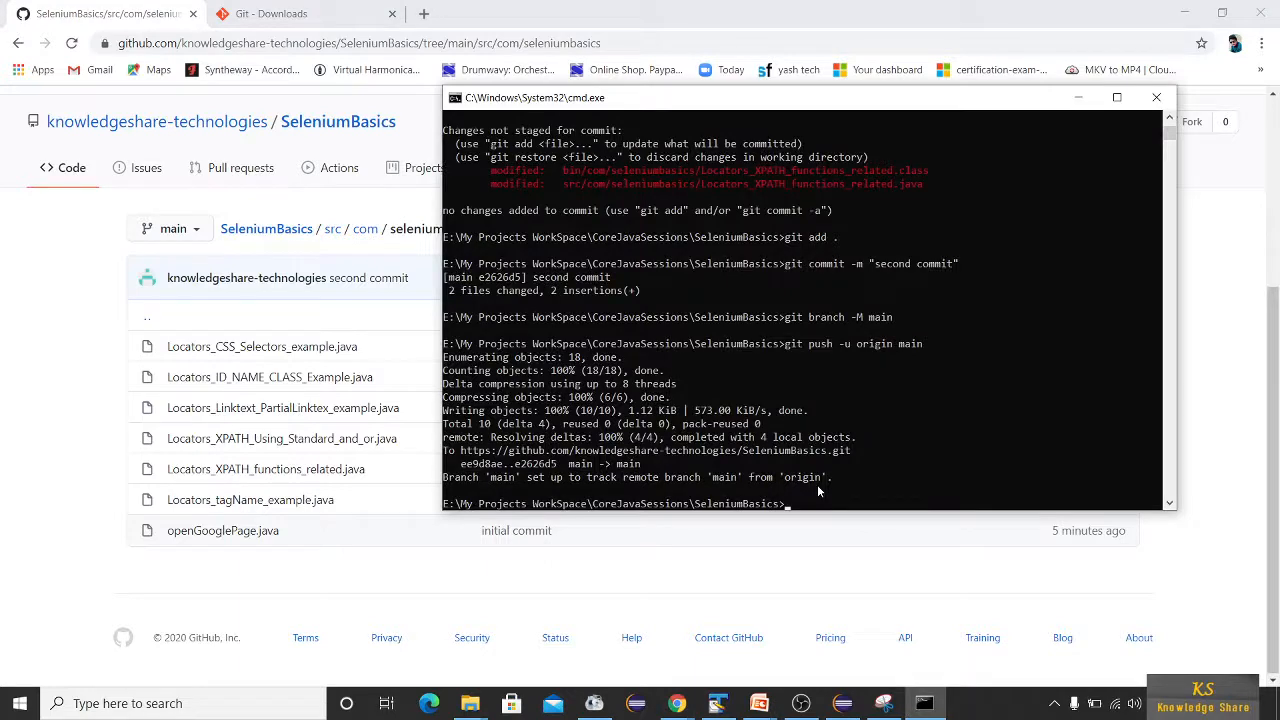
left_click(842, 703)
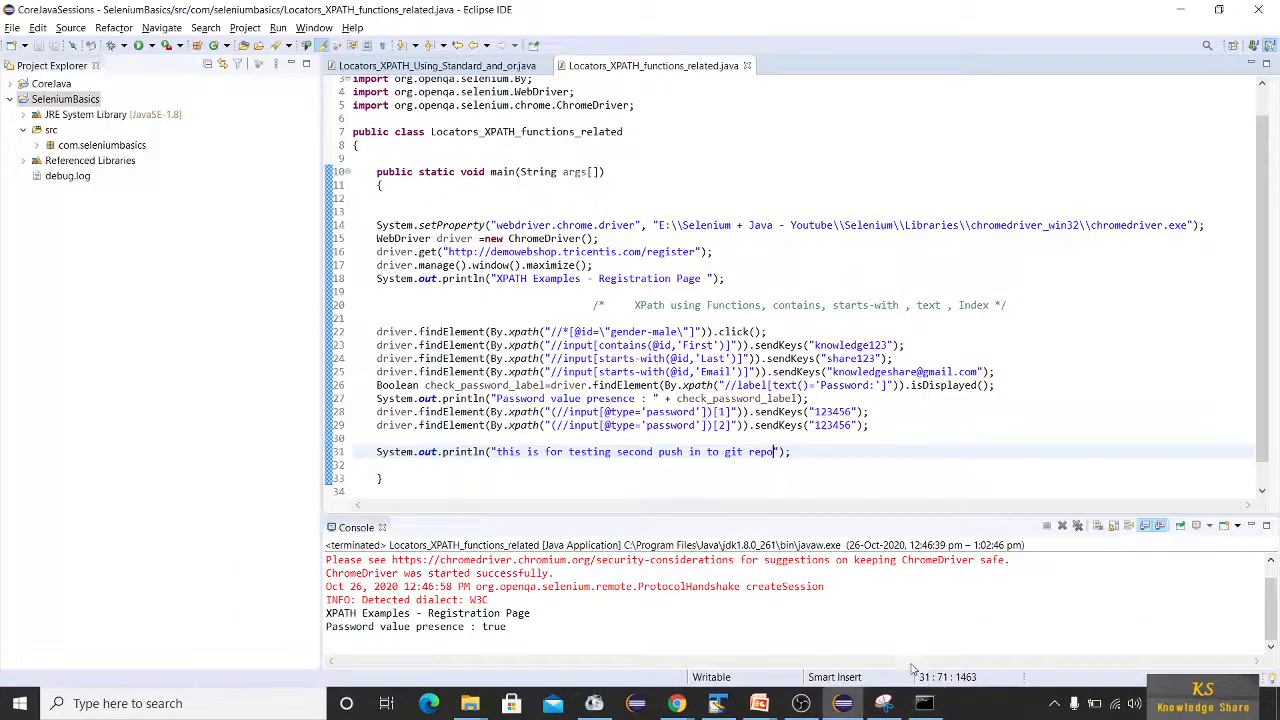
left_click(924, 703)
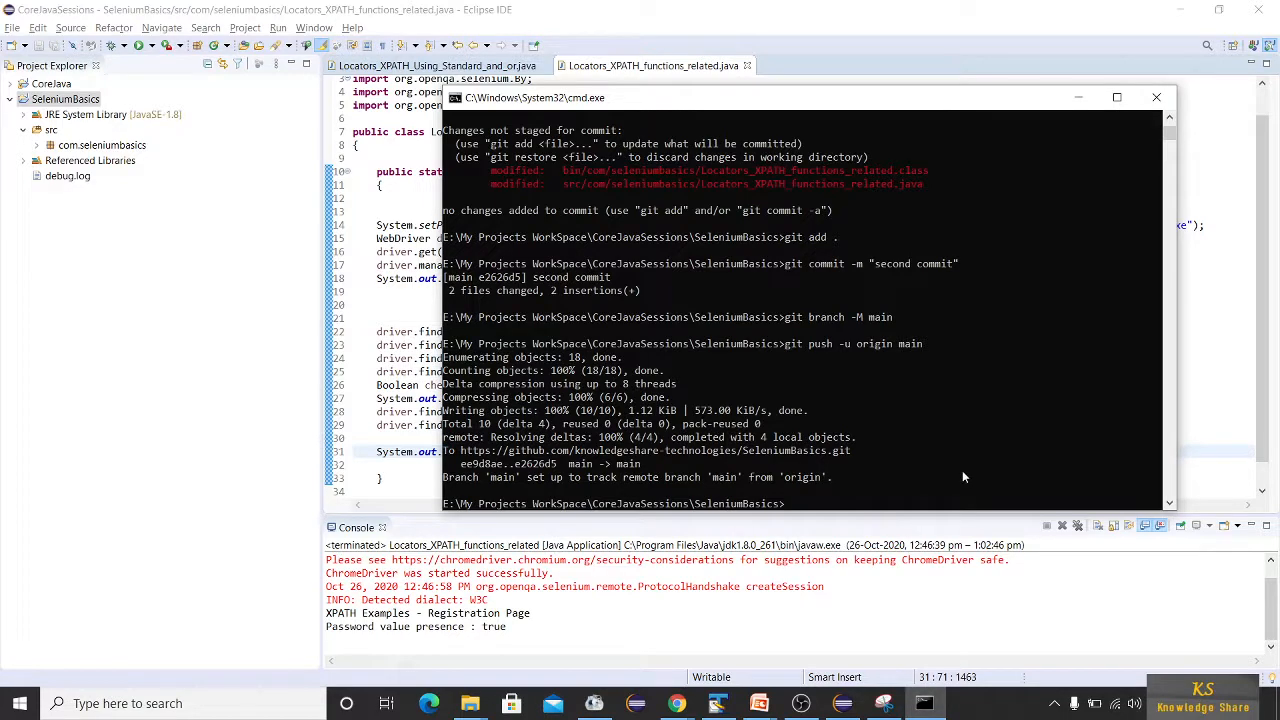
left_click(763, 704)
left_click(937, 637)
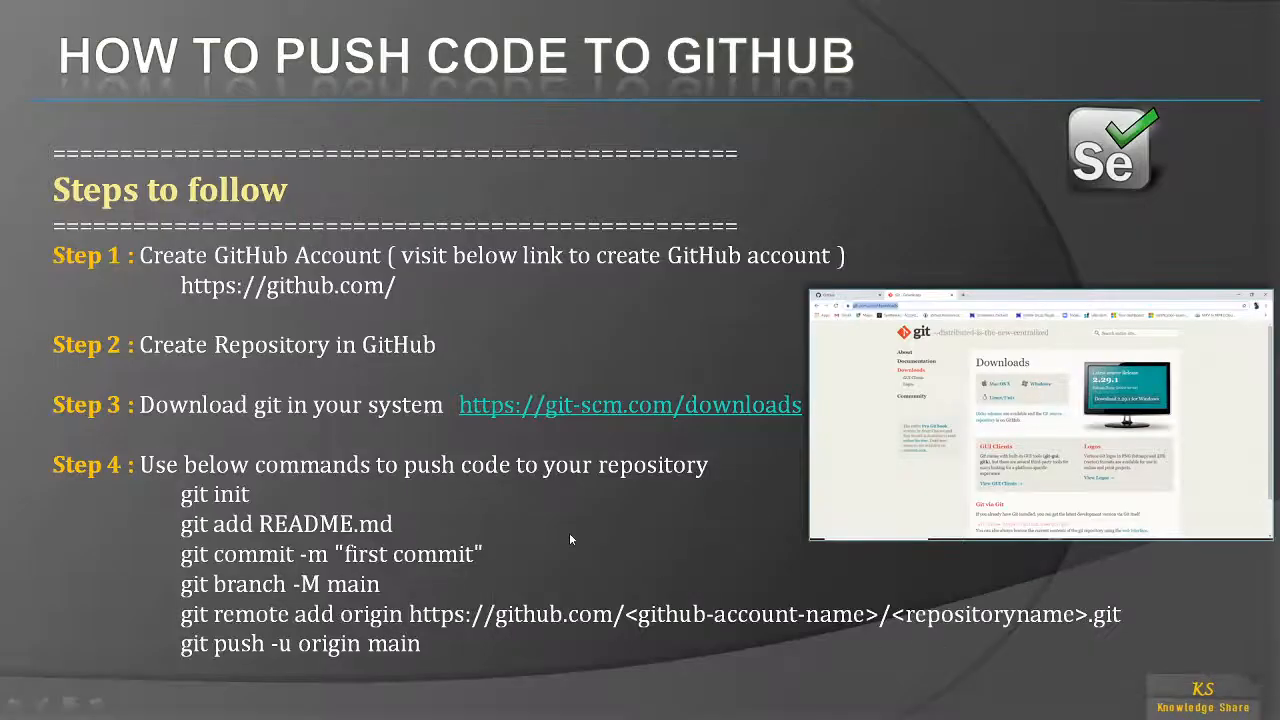